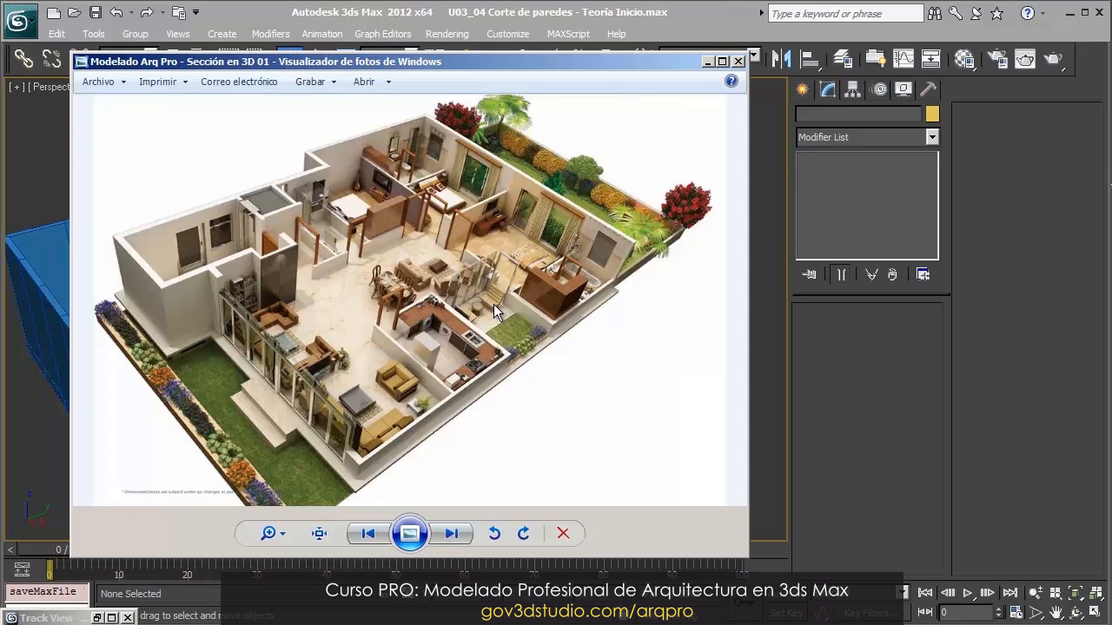
Minimize the reference photo and examine the blue and yellow wall models from several angles
click(708, 63)
alt+middle_drag(545, 227, 526, 246)
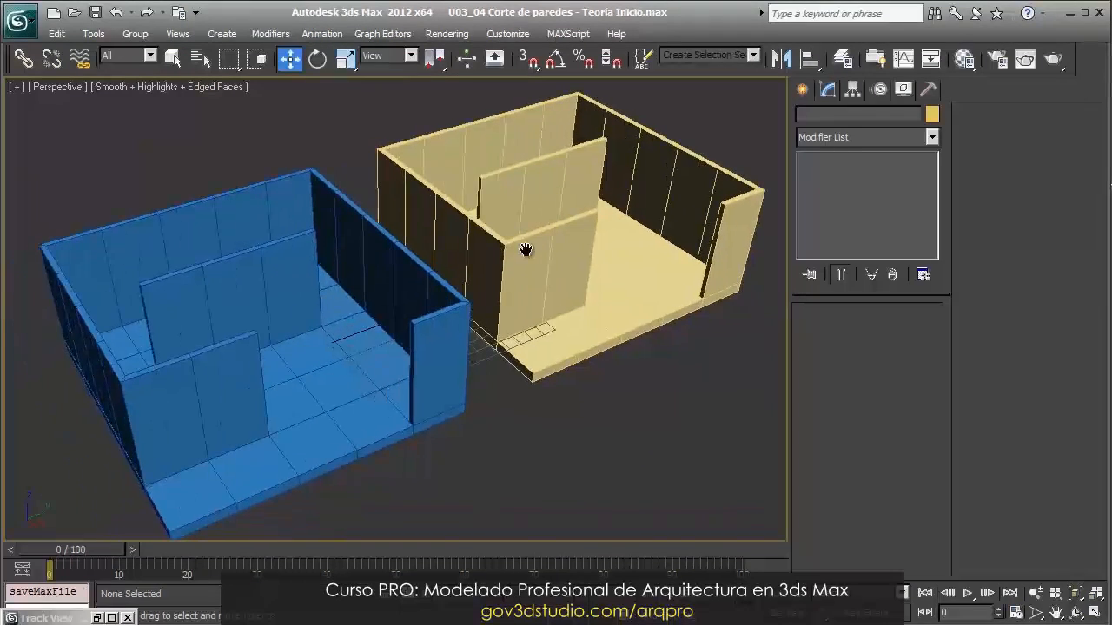
click(362, 413)
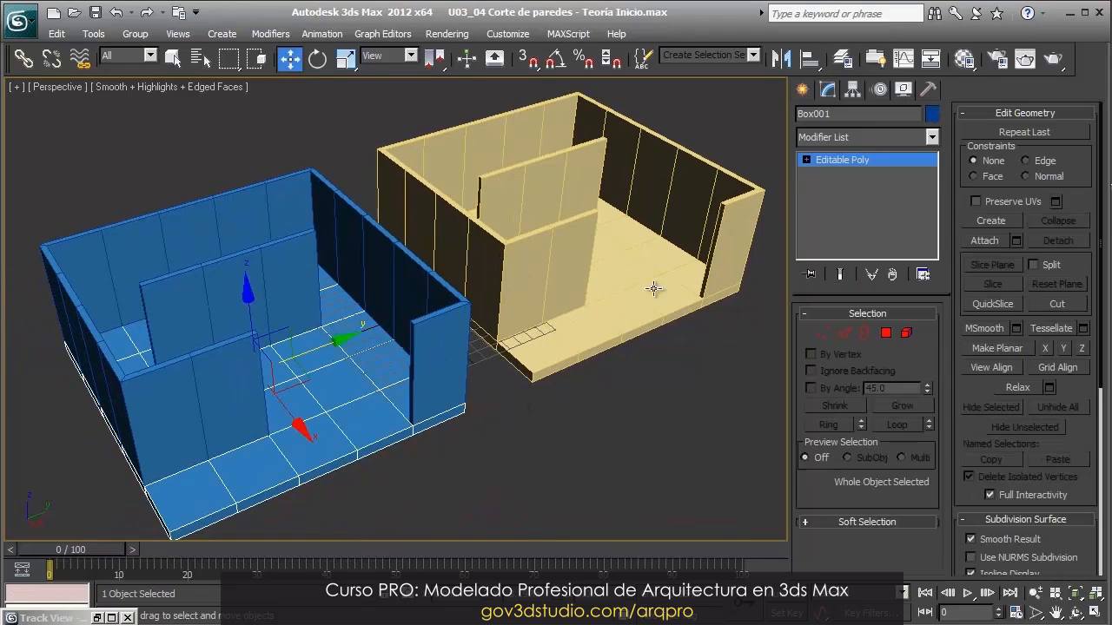
click(634, 404)
click(344, 405)
alt+middle_drag(539, 271, 496, 310)
scroll(496, 310, down, 3)
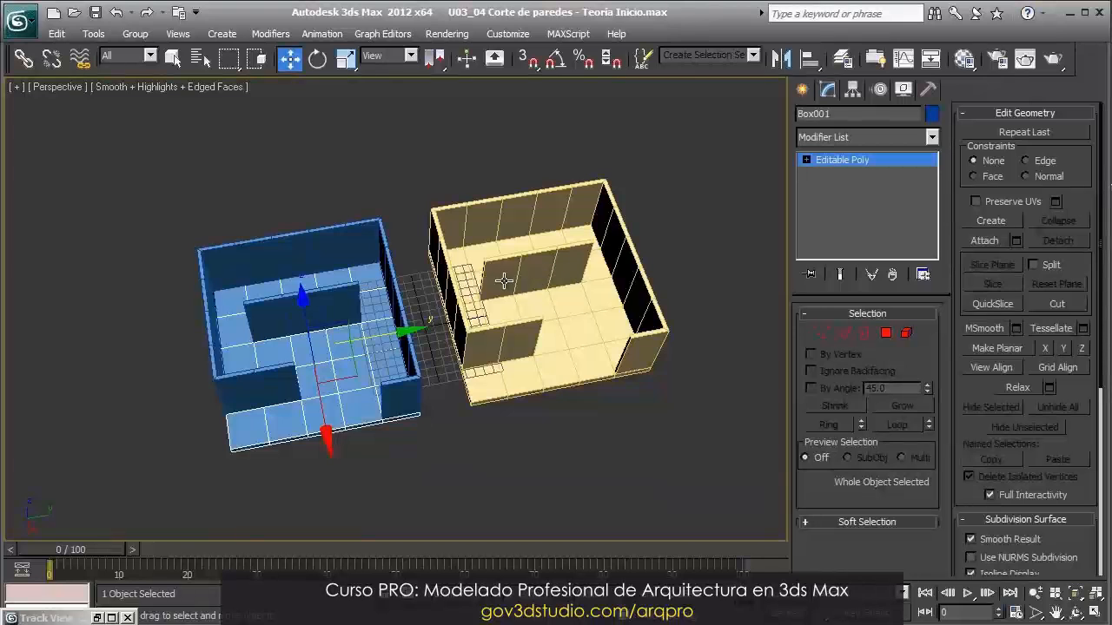
alt+middle_drag(417, 318, 481, 311)
scroll(480, 310, up, 3)
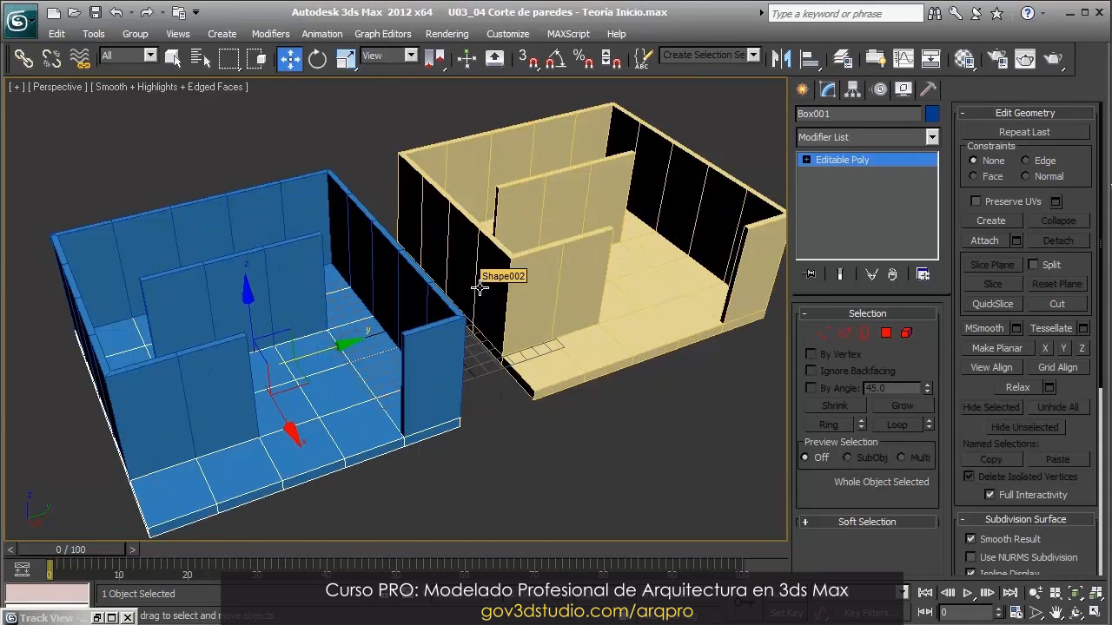
middle_drag(549, 263, 533, 253)
middle_drag(538, 441, 450, 296)
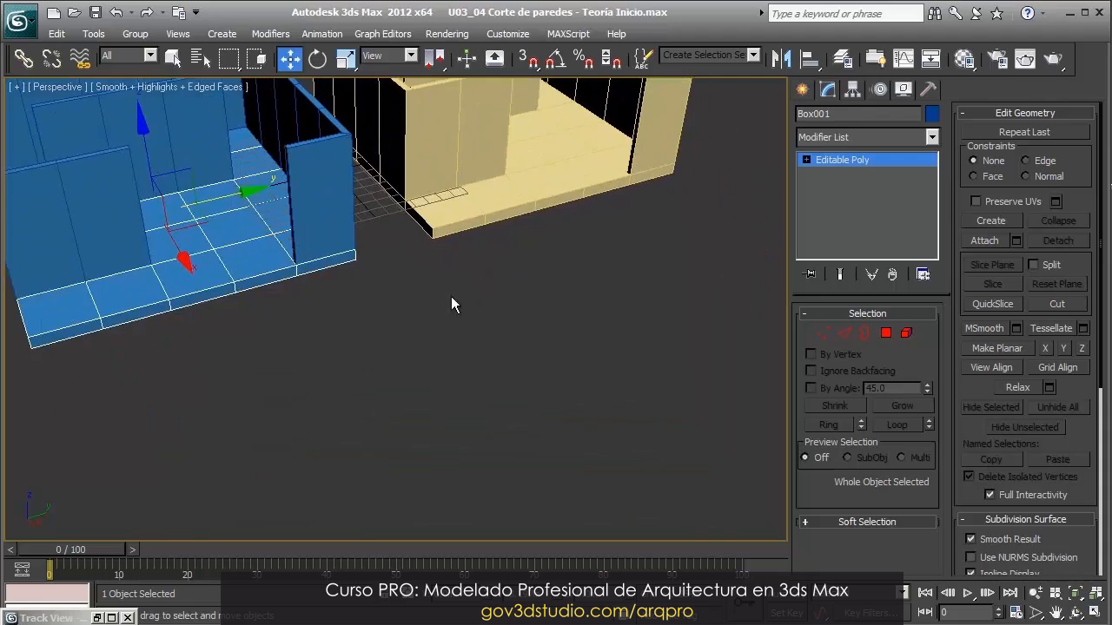
Create a teapot with a radius of about 1.18 m in front of the two wall models
click(444, 306)
click(806, 89)
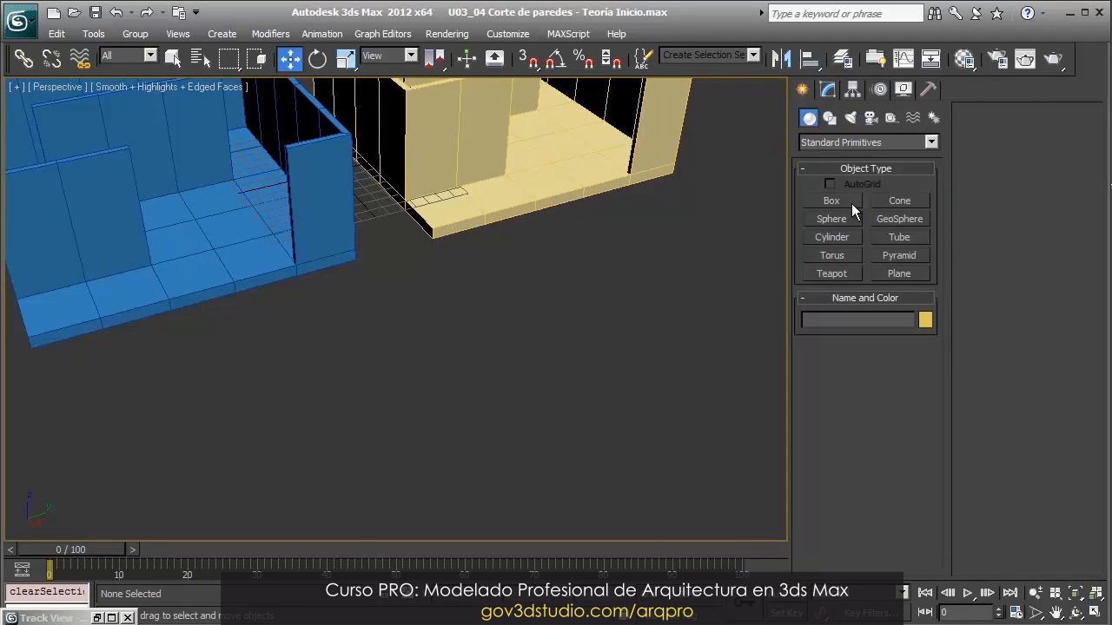
middle_drag(418, 247, 444, 293)
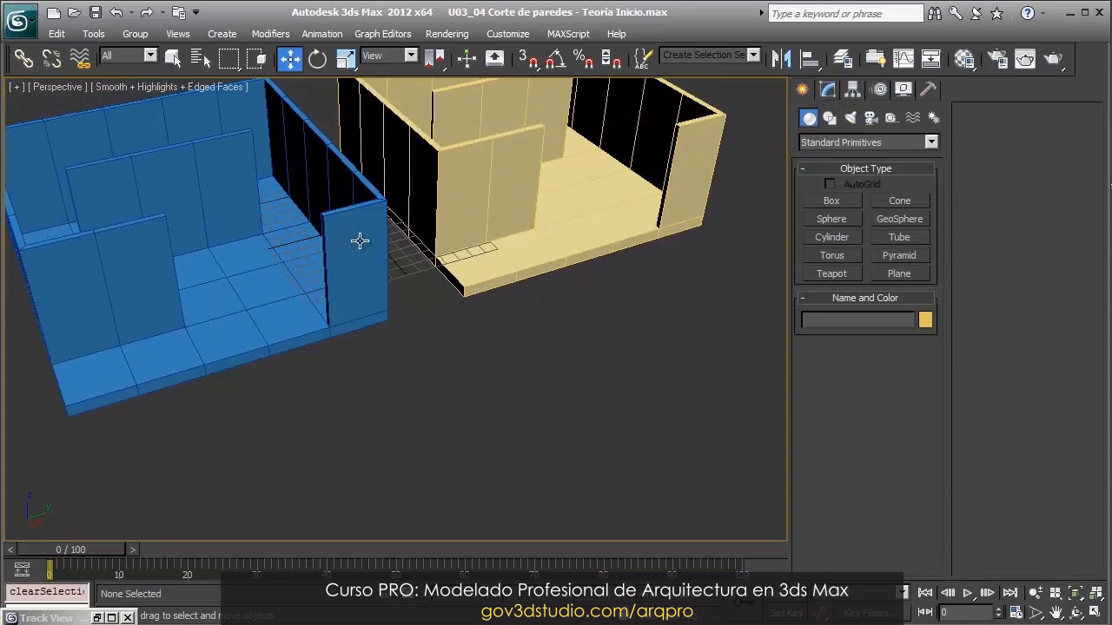
click(837, 271)
drag(485, 375, 531, 425)
key(w)
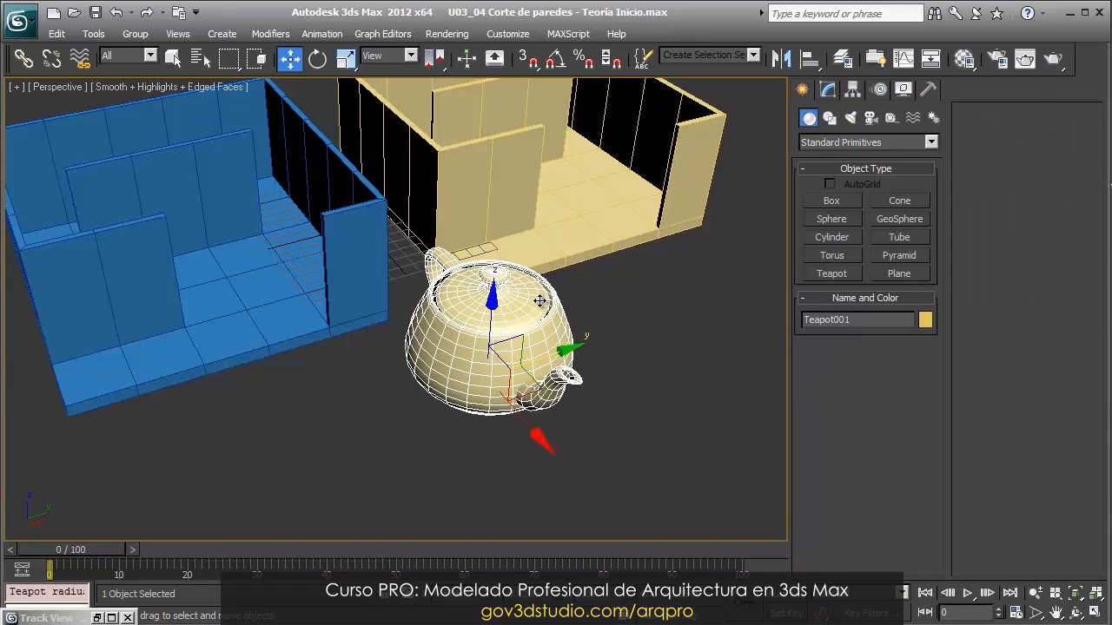
Set the teapot's radius to 1 m
mouse_move(540, 294)
alt+middle_down()
mouse_move(571, 199)
mouse_move(536, 297)
alt+middle_up()
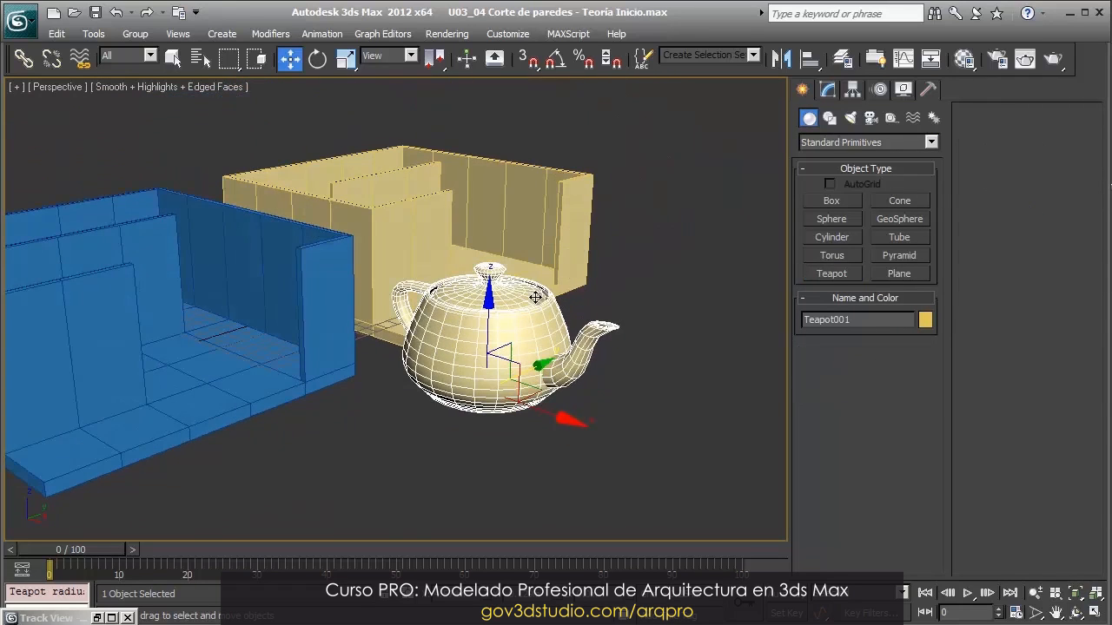
click(828, 88)
double_click(905, 339)
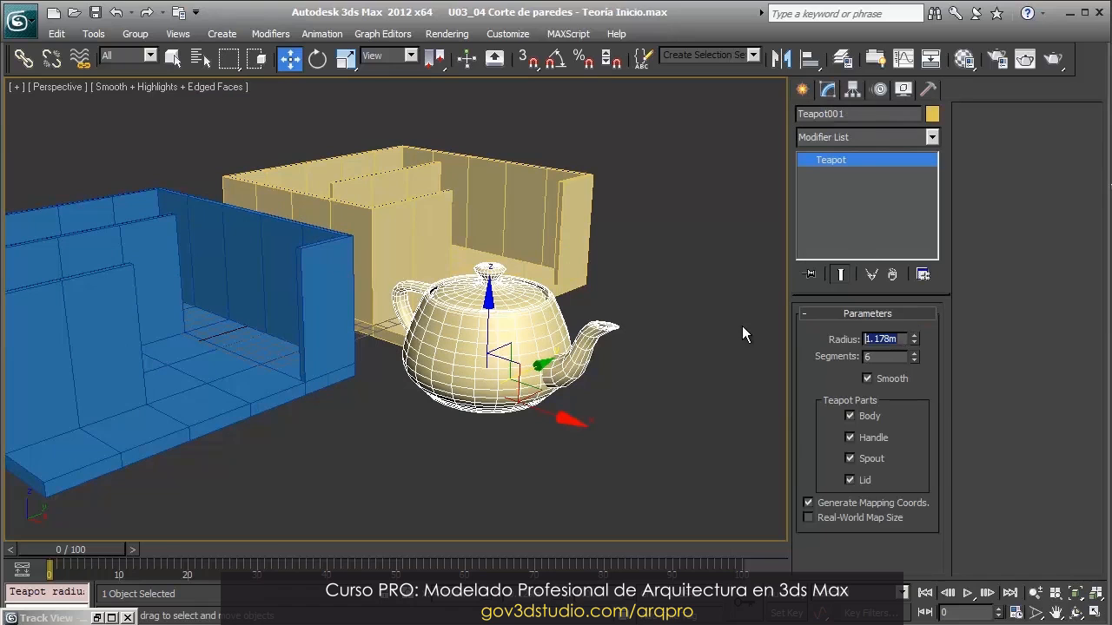
text(1)
key(Return)
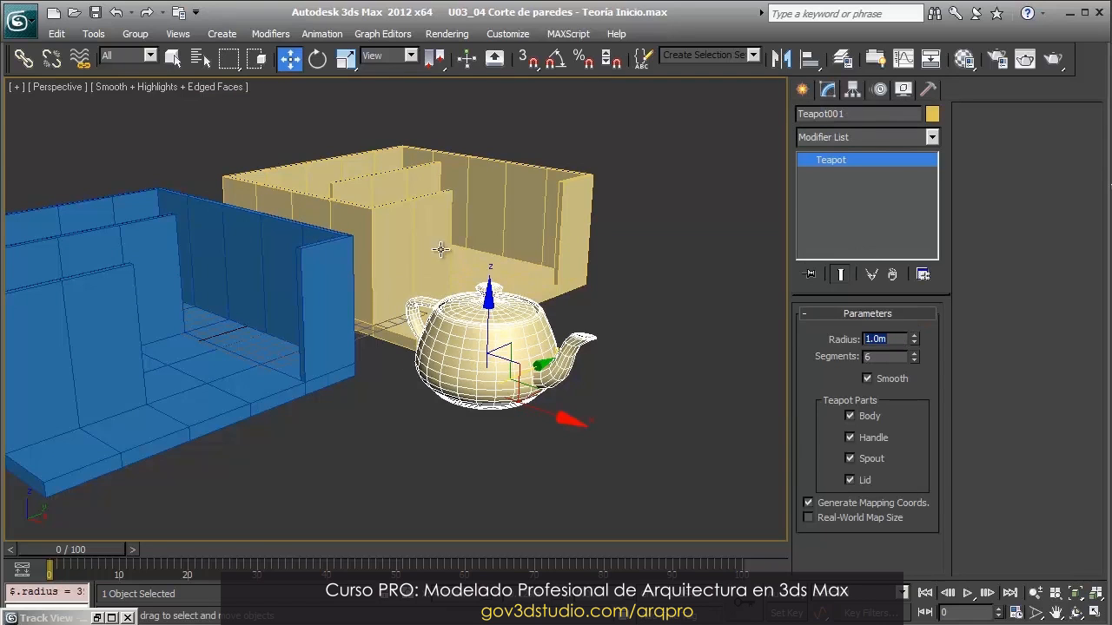
middle_drag(456, 278, 454, 274)
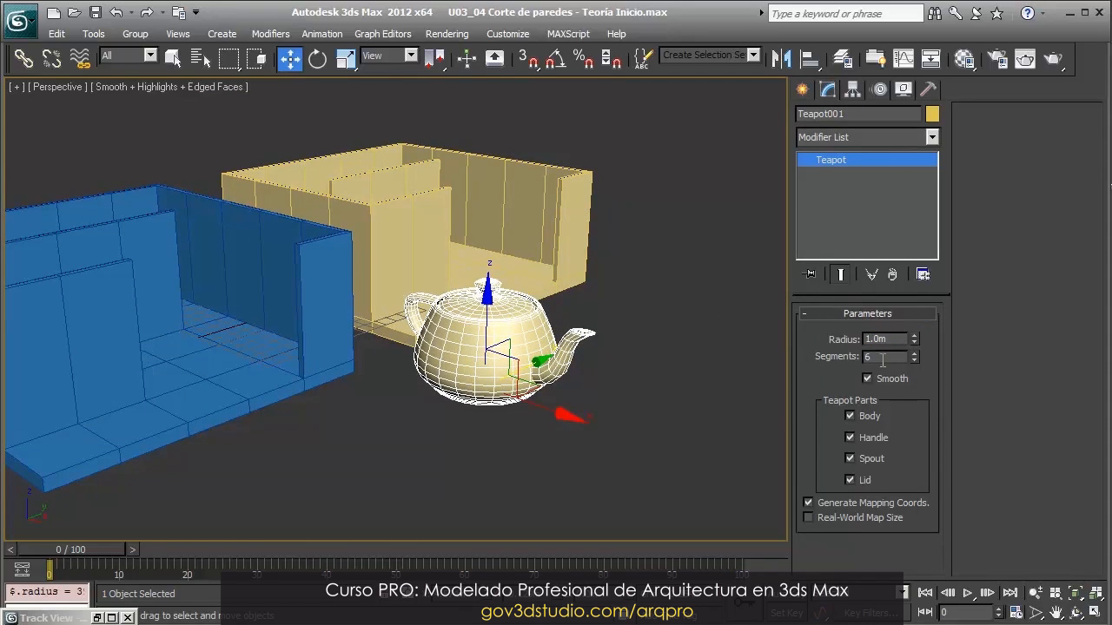
drag(883, 360, 774, 360)
Isolate the teapot and place a copy of it beside the original
mouse_move(541, 308)
middle_down()
mouse_move(334, 306)
mouse_move(506, 340)
mouse_move(511, 331)
mouse_move(467, 326)
middle_up()
key(alt+q)
scroll(540, 435, down, 2)
shift+drag(460, 337, 564, 273)
click(569, 393)
alt+middle_drag(565, 382, 530, 365)
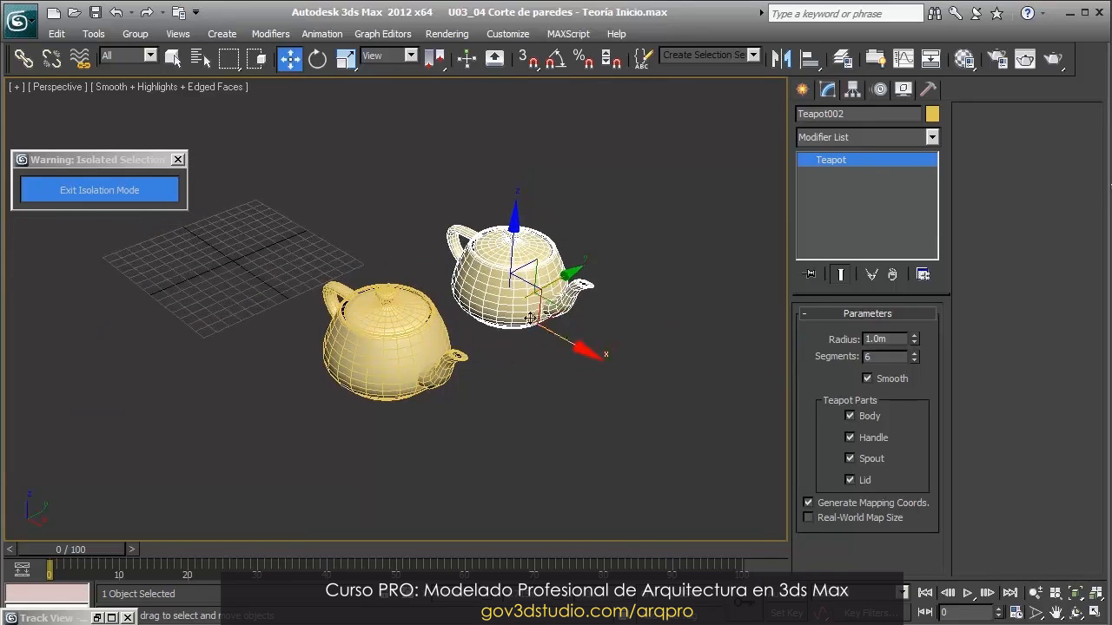
scroll(522, 363, up, 3)
Inspect both teapots with edged faces hidden, then select the original teapot and show the edges again
click(551, 407)
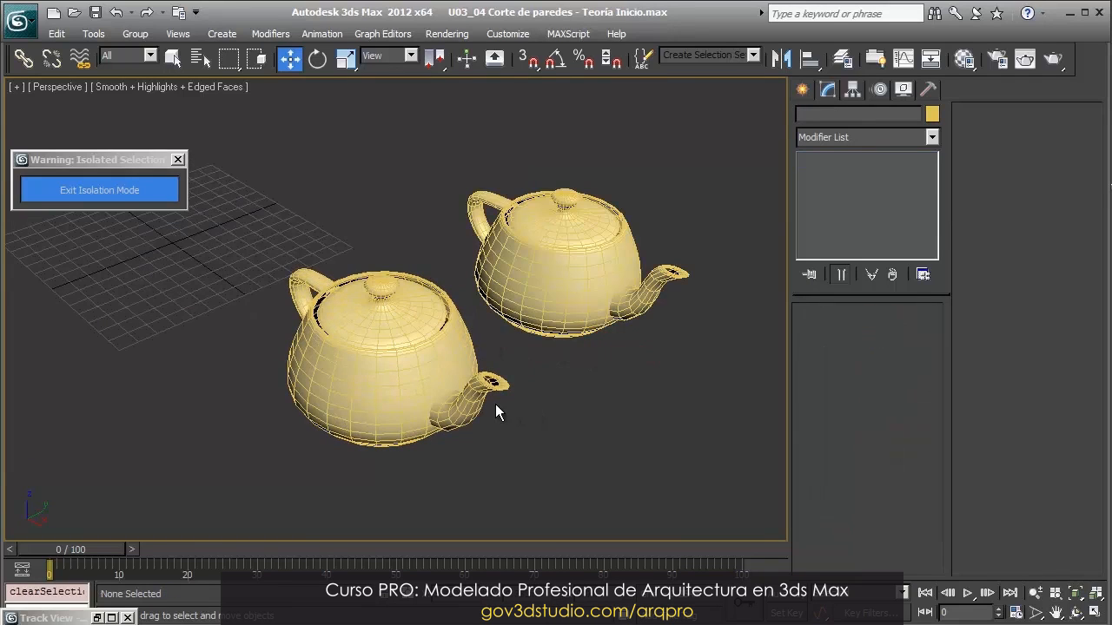
key(F4)
alt+middle_drag(529, 342, 477, 364)
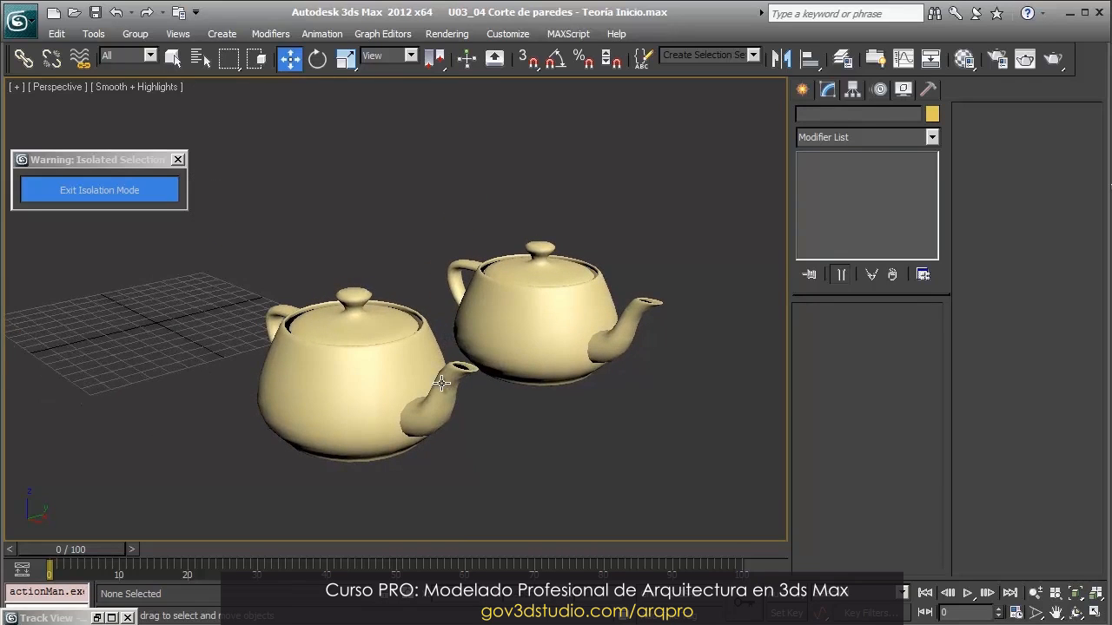
click(408, 383)
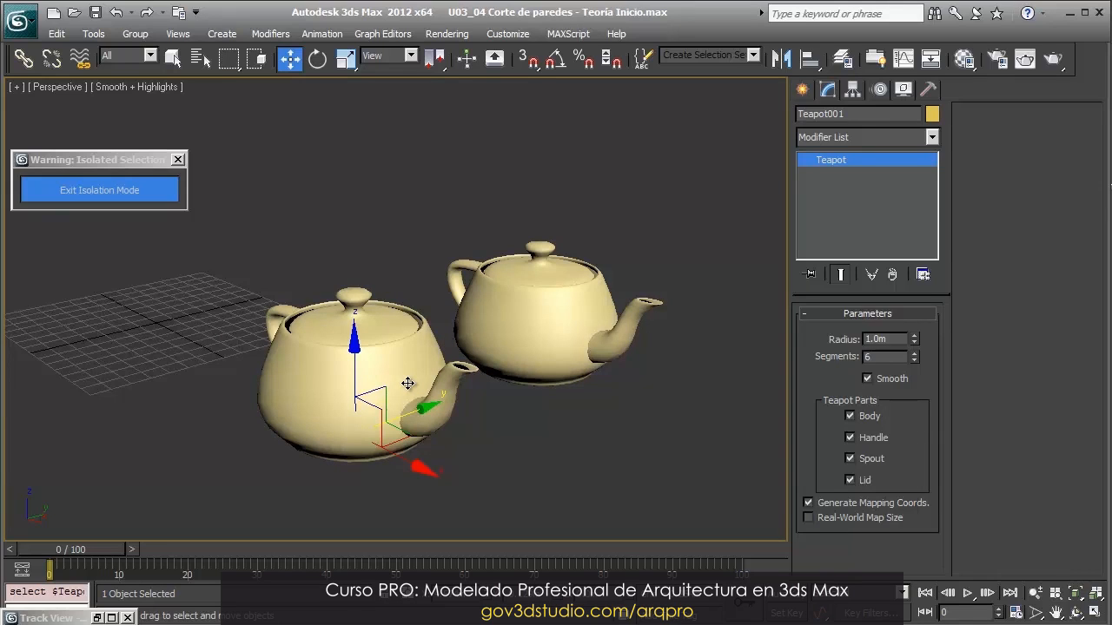
key(F4)
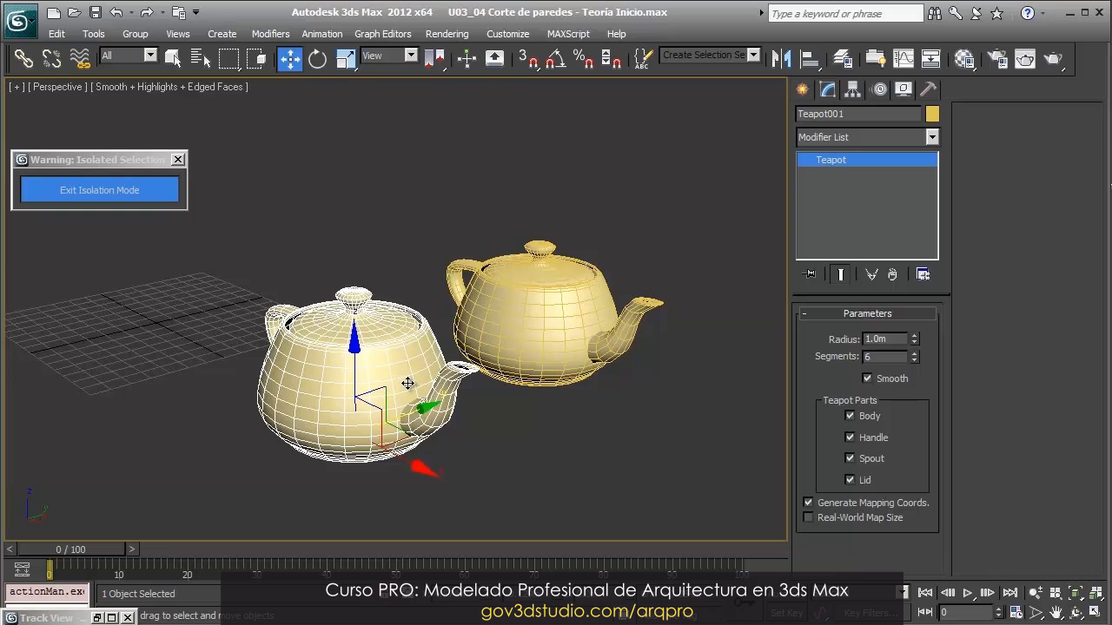
Review the Compound Objects creation commands available for the original teapot, such as Boolean and ProBoolean
click(802, 90)
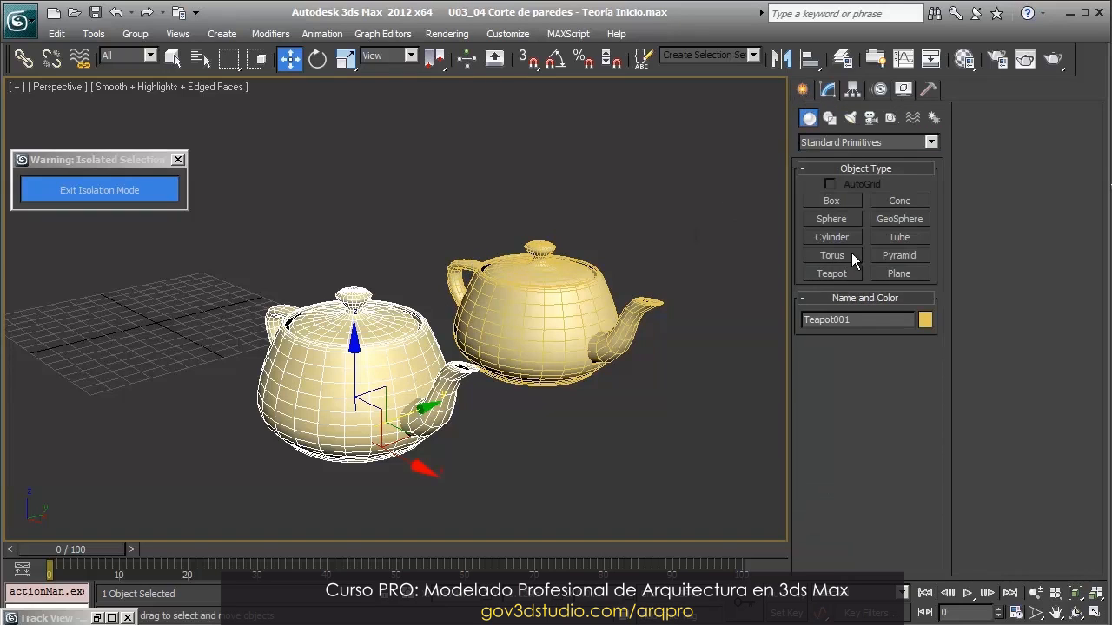
click(824, 142)
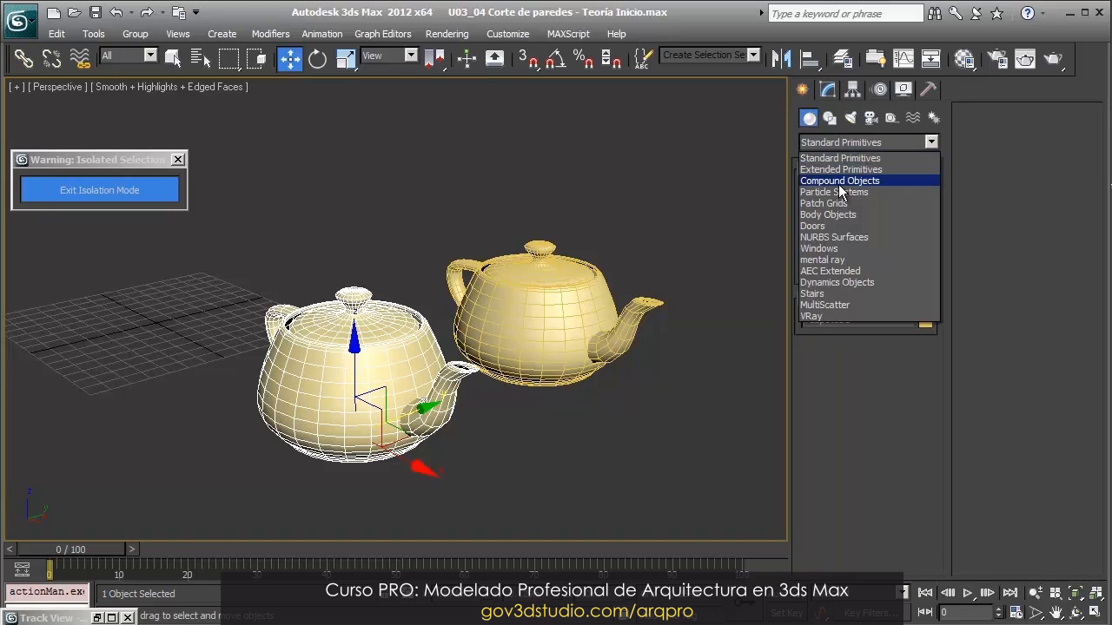
click(840, 181)
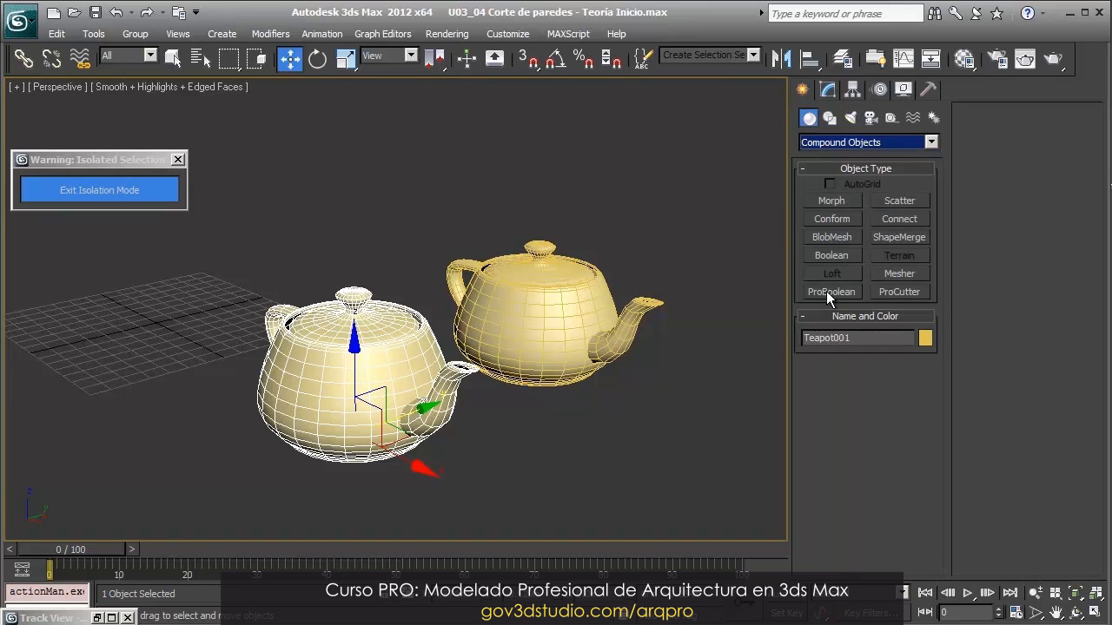
middle_drag(565, 333, 545, 315)
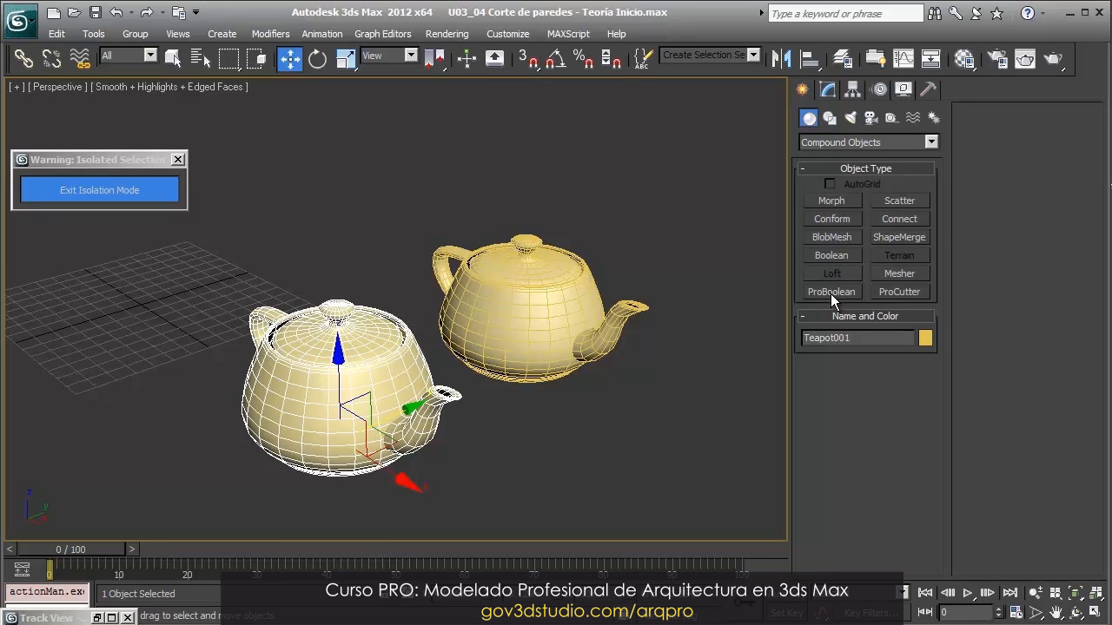
middle_drag(503, 304, 489, 282)
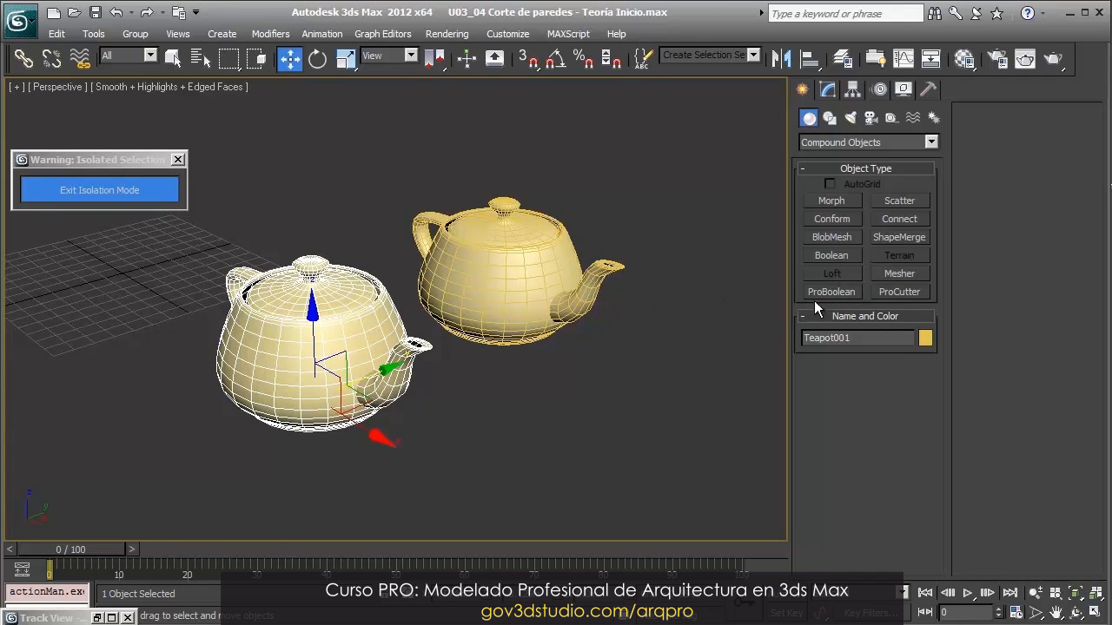
middle_drag(558, 329, 535, 341)
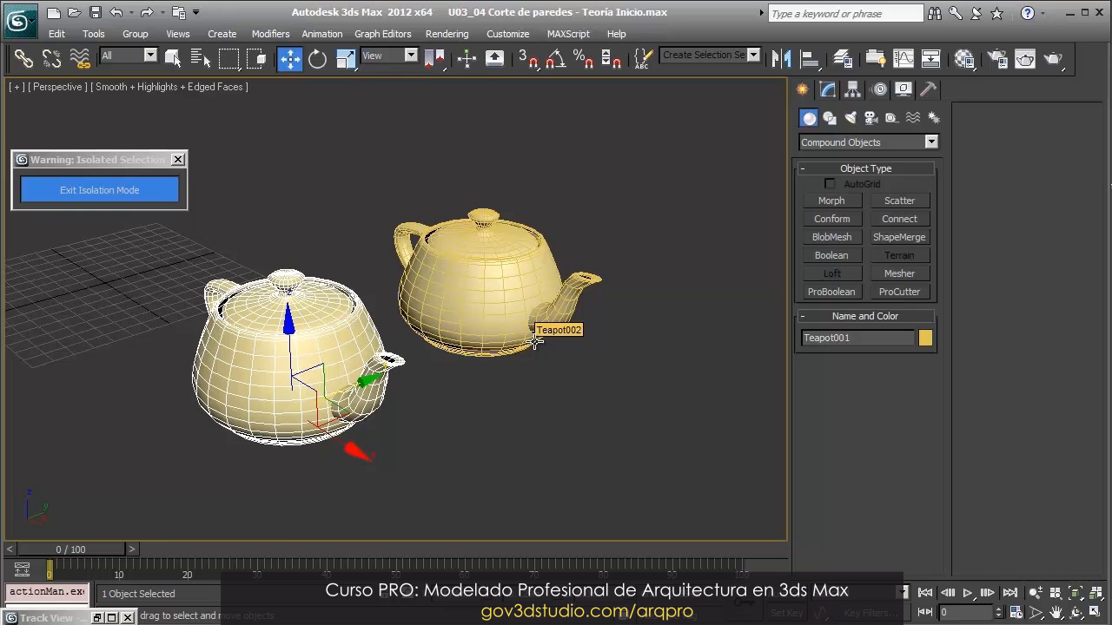
middle_drag(494, 317, 494, 270)
click(827, 90)
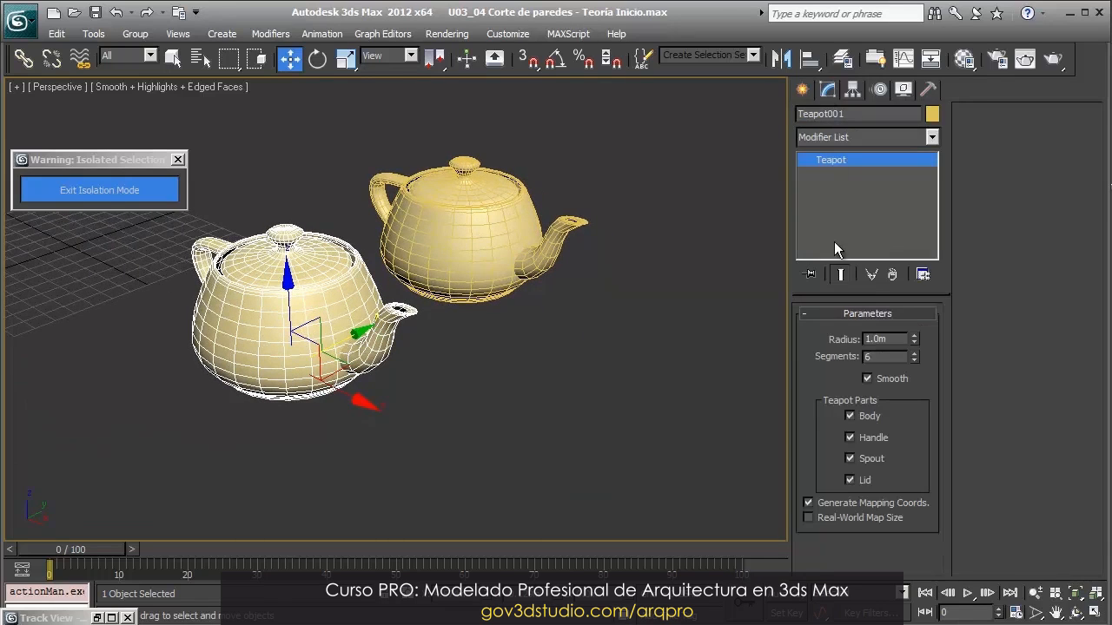
click(804, 91)
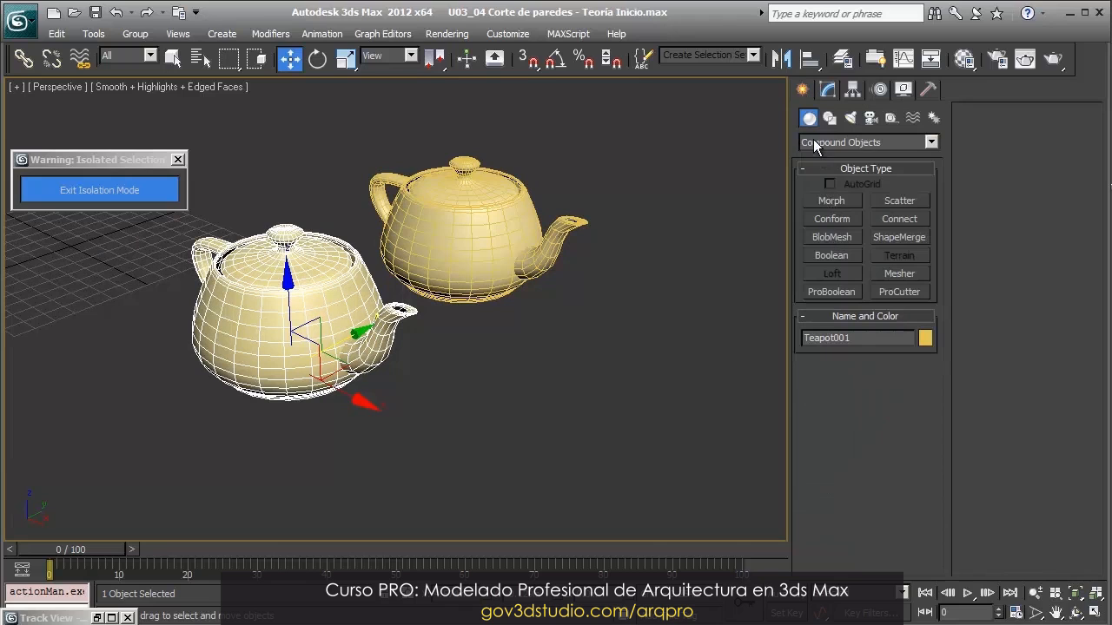
Create a box about 2 m long, 1.4 m wide and 0.96 m high in front of the teapots
click(815, 142)
click(826, 157)
click(831, 200)
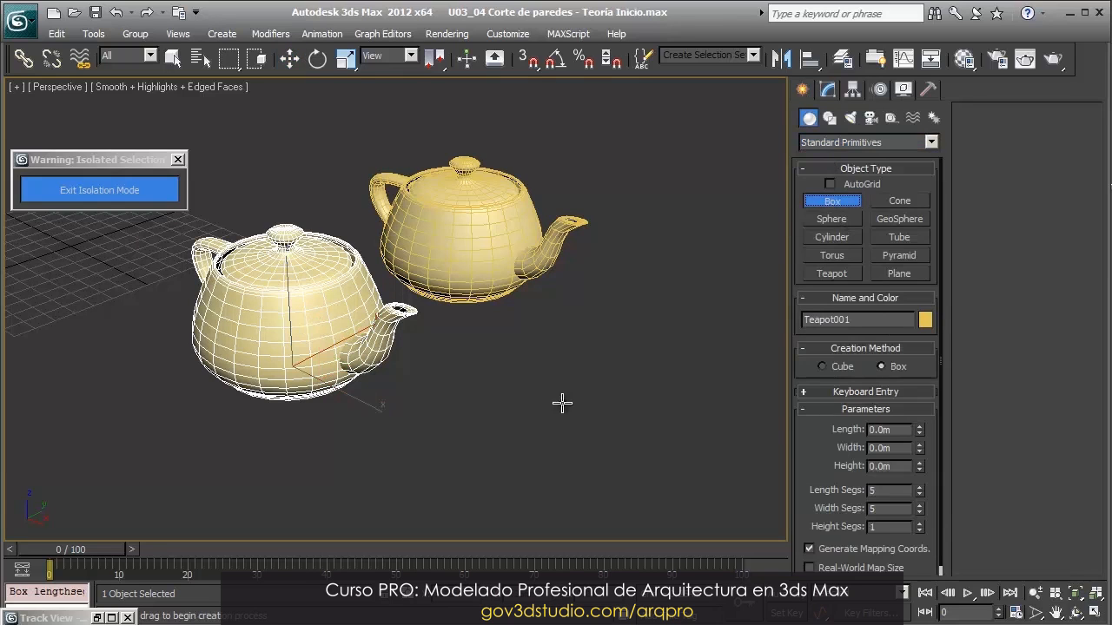
drag(483, 453, 482, 529)
key(w)
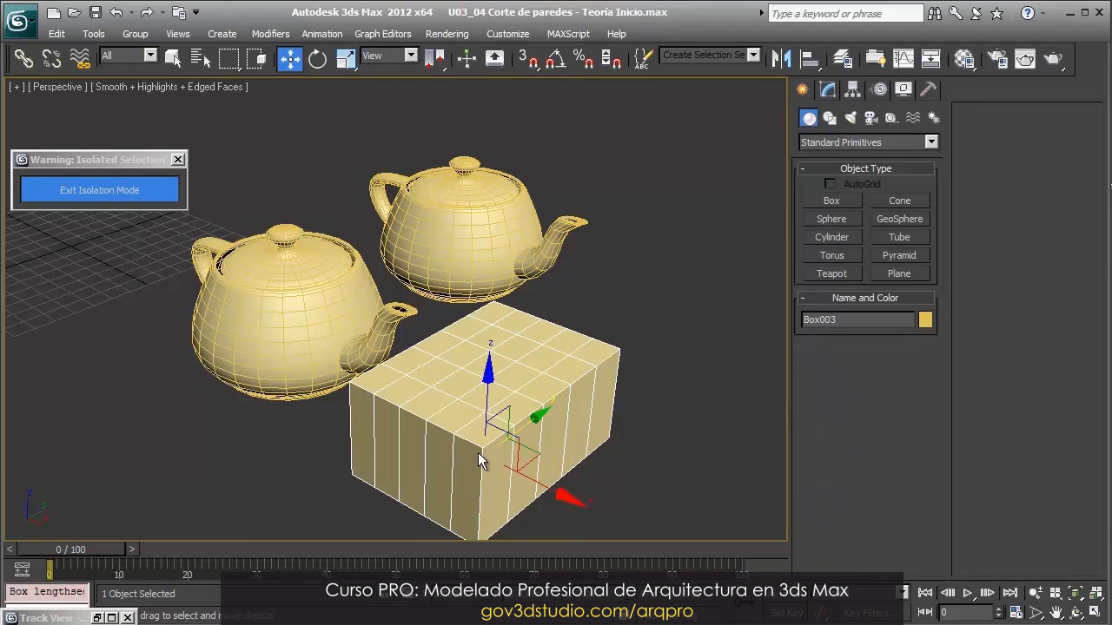
Reduce the box's length and width segments to 1
click(827, 89)
right_click(921, 395)
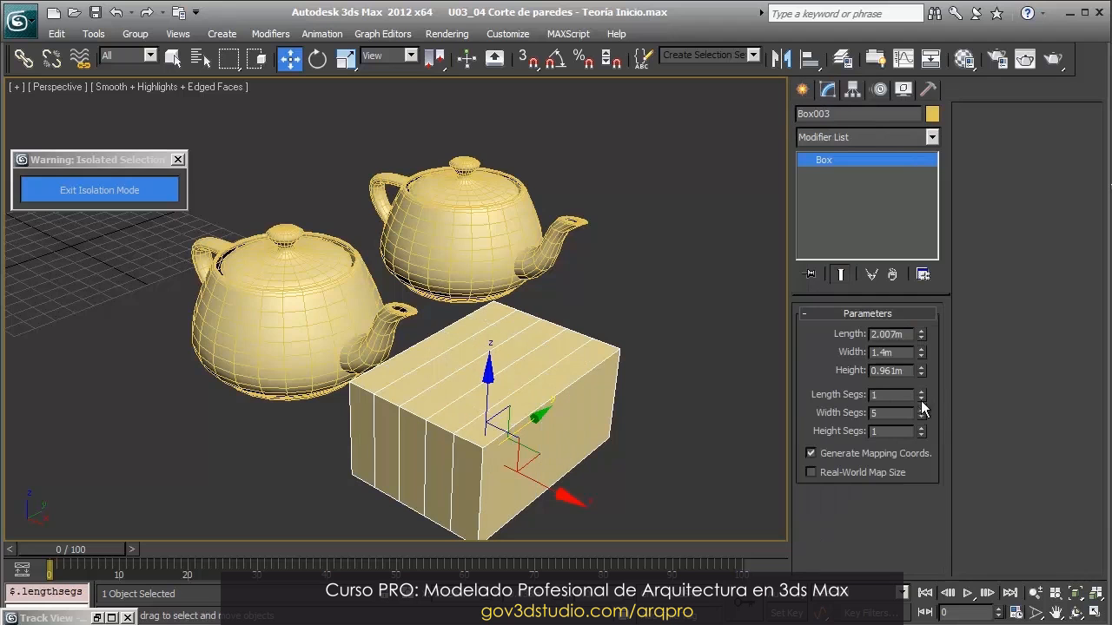
right_click(921, 414)
Move the box so it overlaps the original teapot, and copy it to overlap the second teapot equally
alt+middle_drag(726, 402, 426, 420)
drag(426, 420, 437, 422)
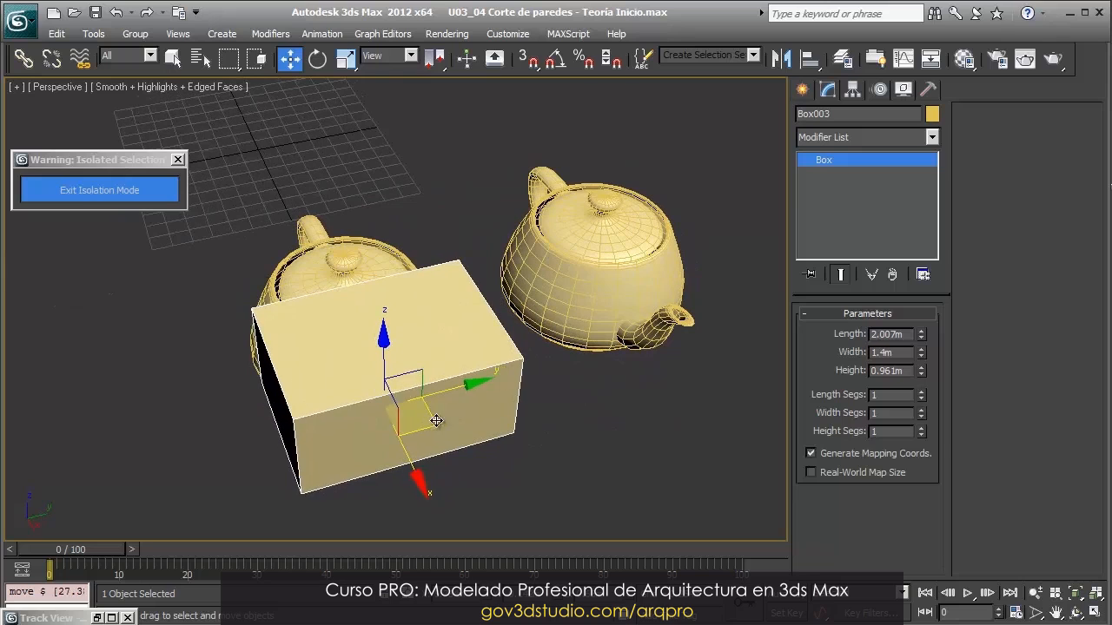
middle_drag(495, 414, 417, 426)
shift+drag(384, 412, 723, 322)
click(557, 395)
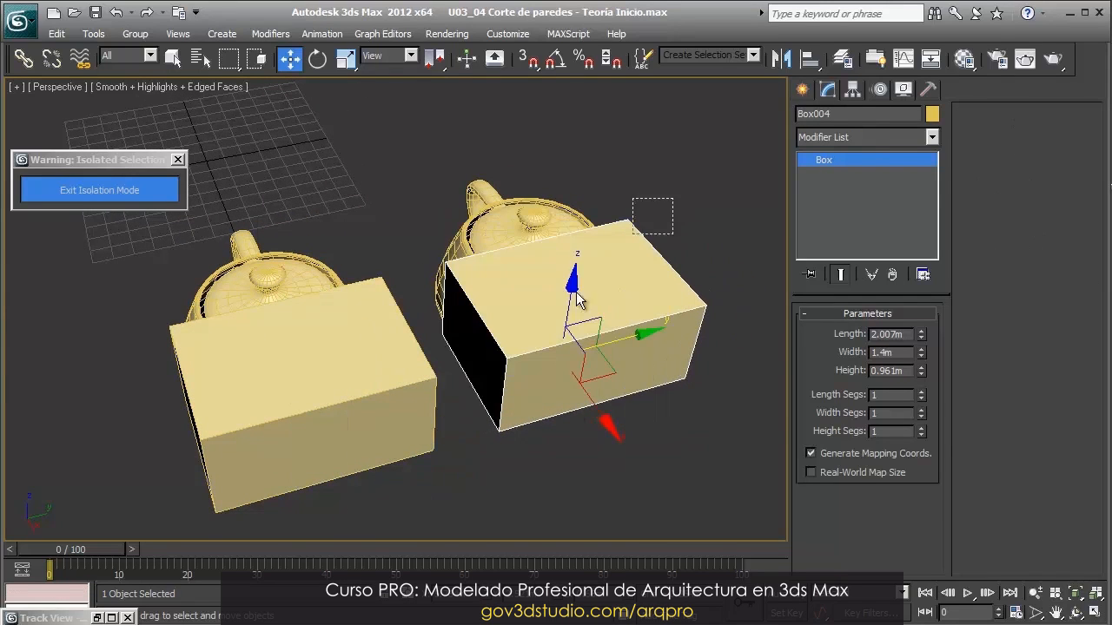
Change the object color of the second teapot and its overlapping box to dark green
click(932, 115)
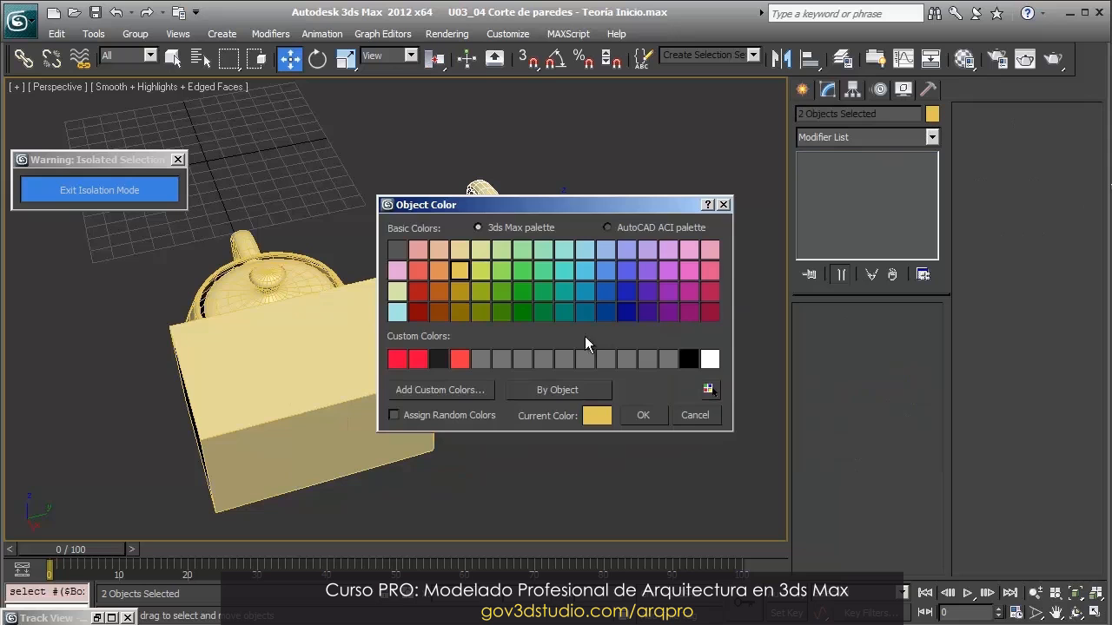
click(542, 313)
key(Return)
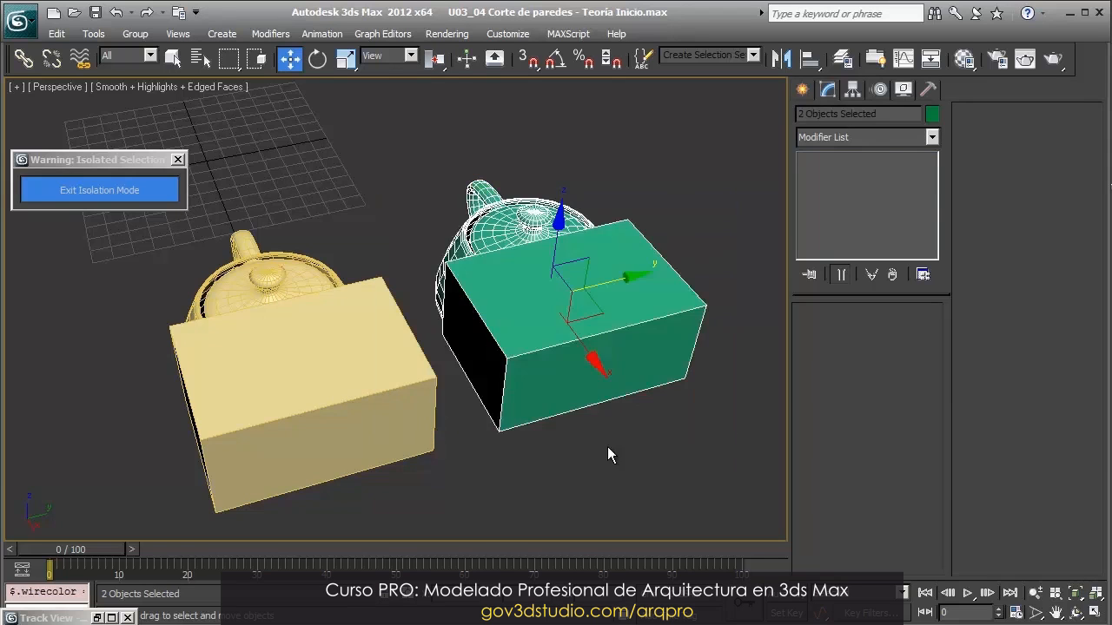
click(604, 448)
Subtract the yellow box from the yellow teapot it overlaps, using the ProBoolean compound object
alt+middle_drag(576, 447, 589, 380)
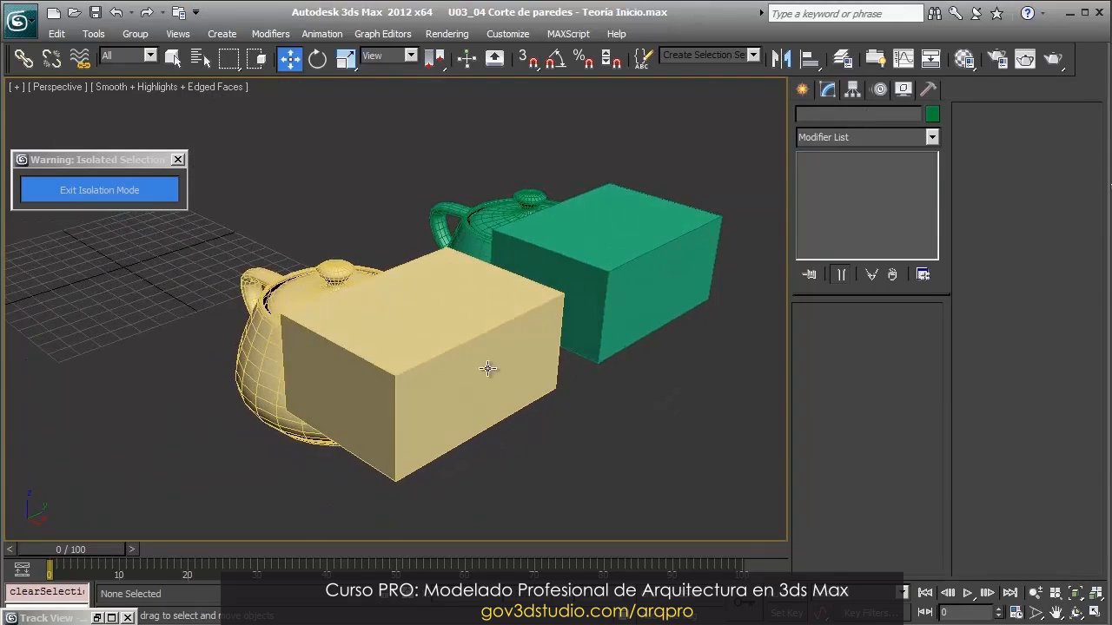
alt+middle_drag(379, 428, 427, 398)
click(325, 381)
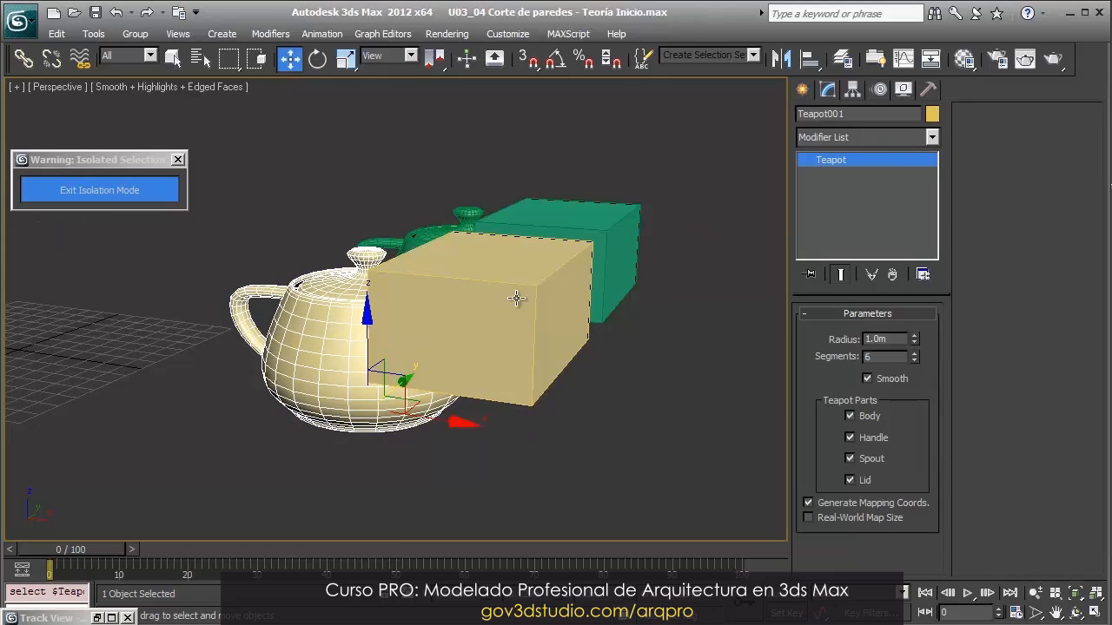
click(803, 90)
click(832, 140)
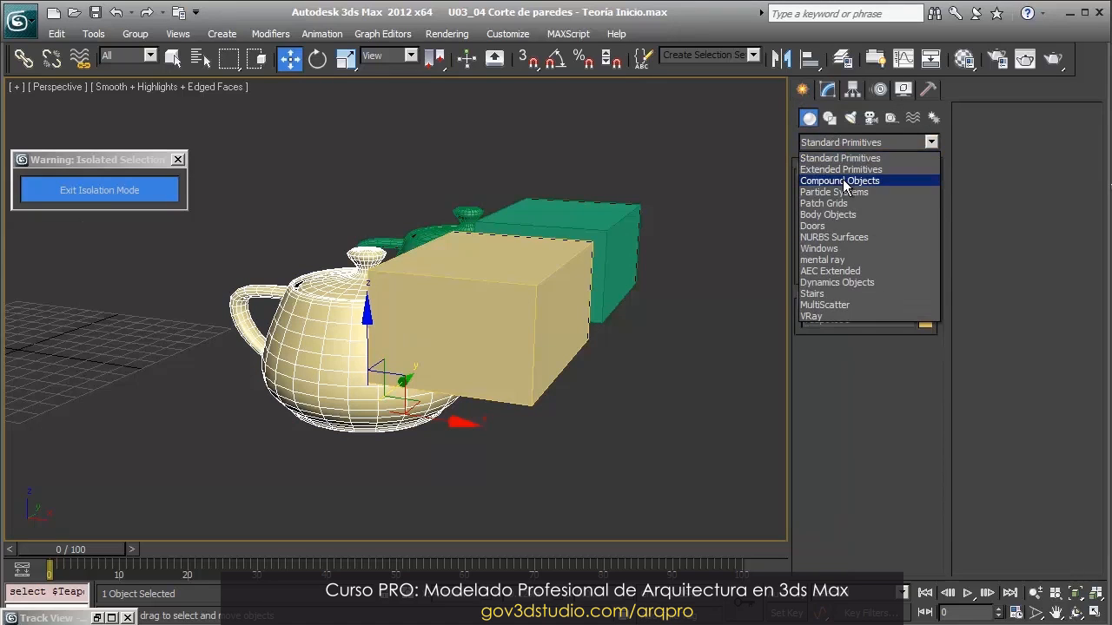
click(842, 179)
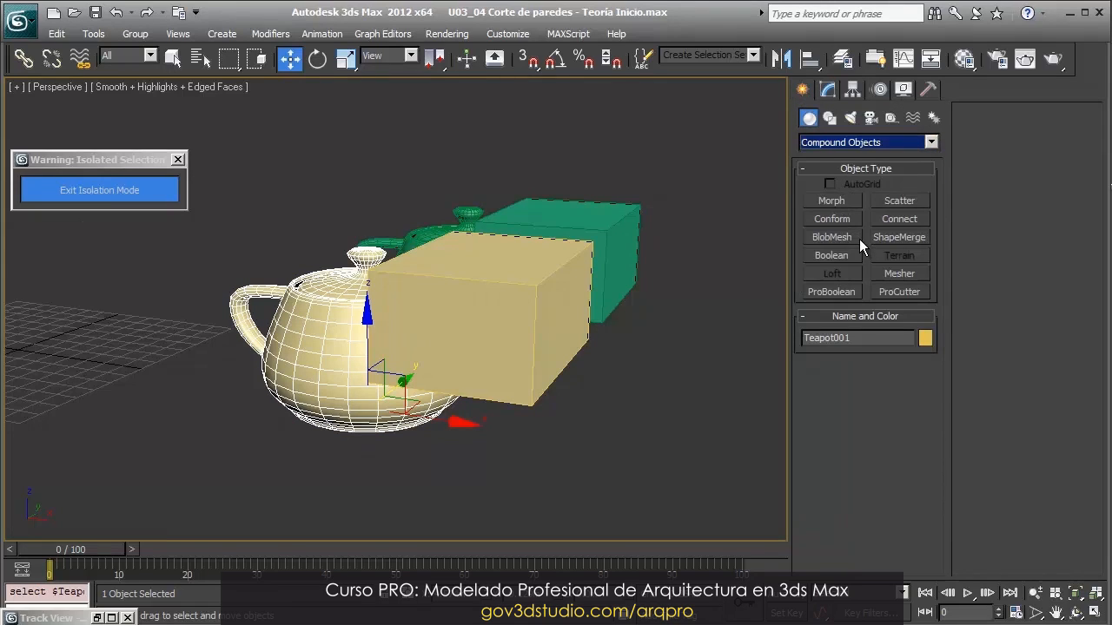
click(834, 291)
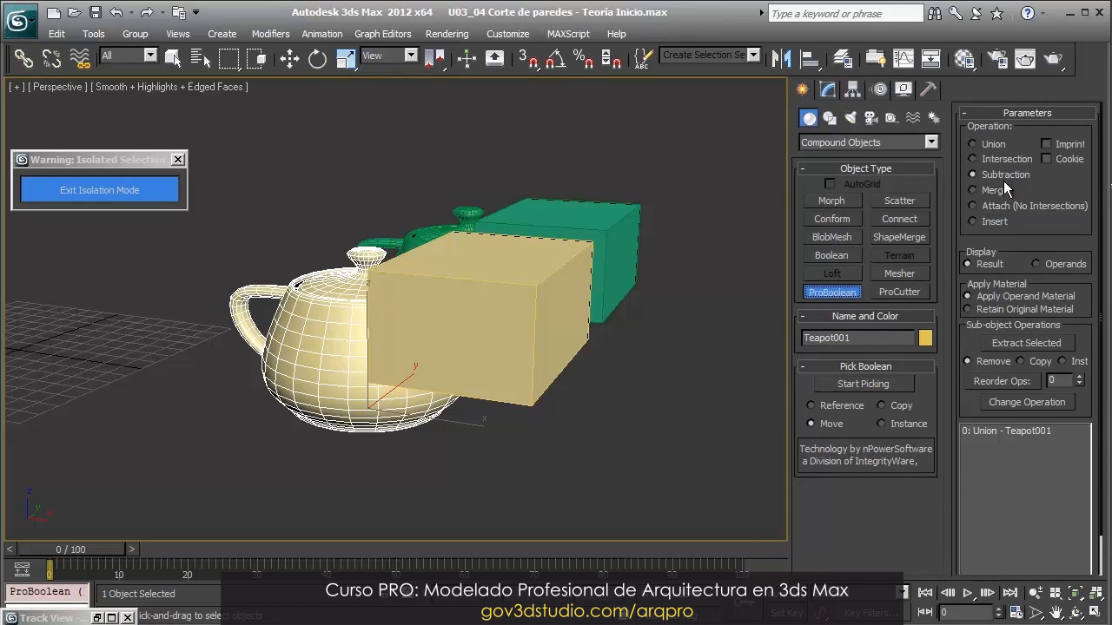
click(869, 383)
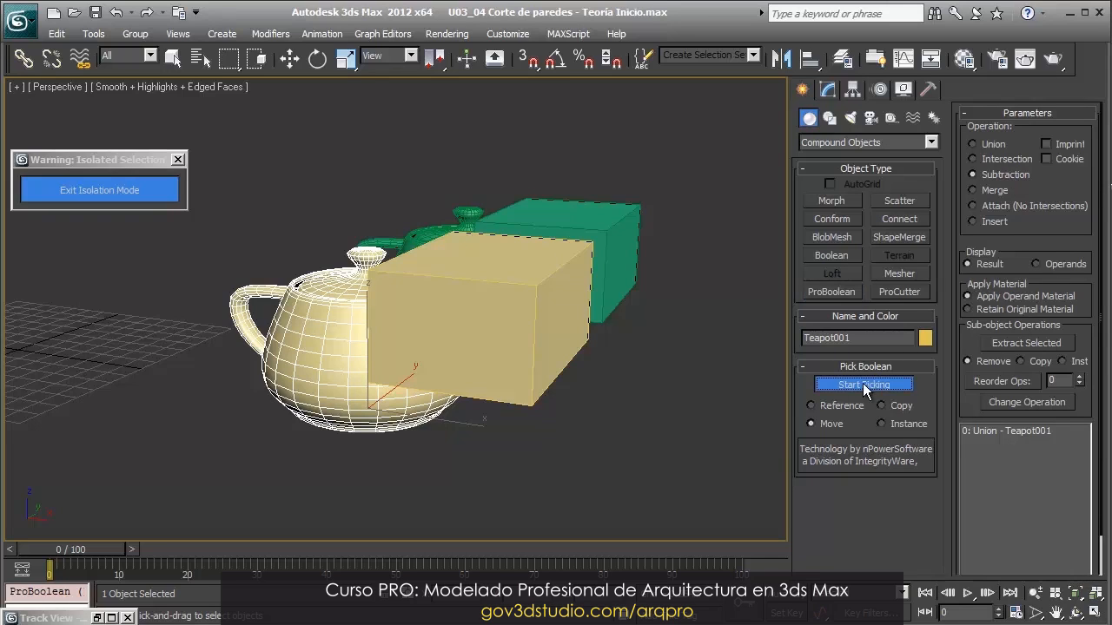
click(518, 358)
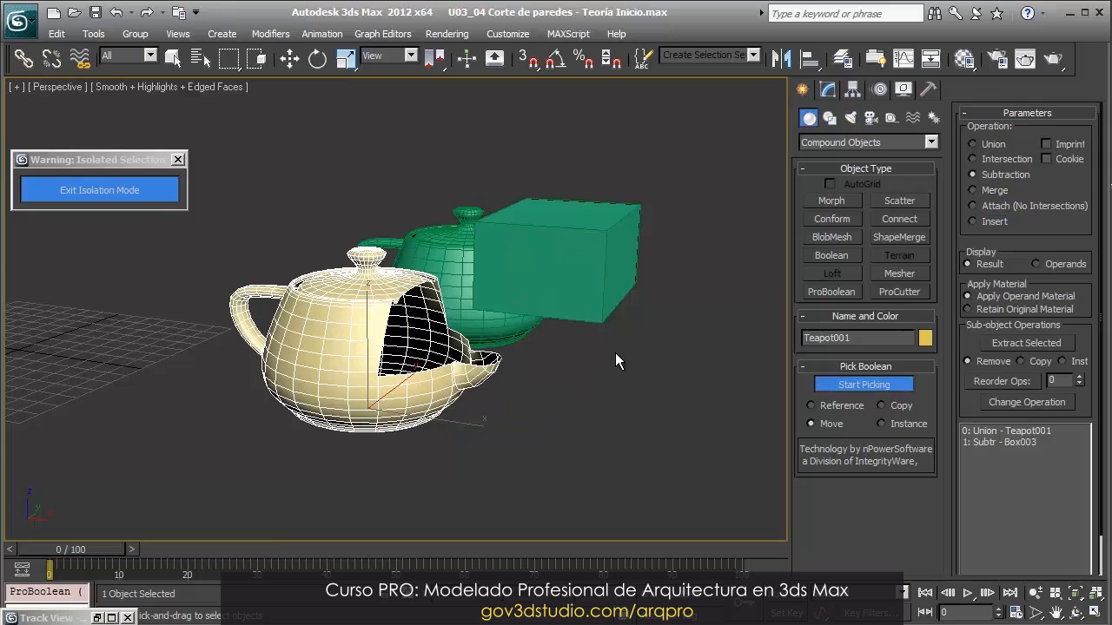
key(w)
middle_drag(598, 351, 563, 363)
scroll(550, 325, up, 3)
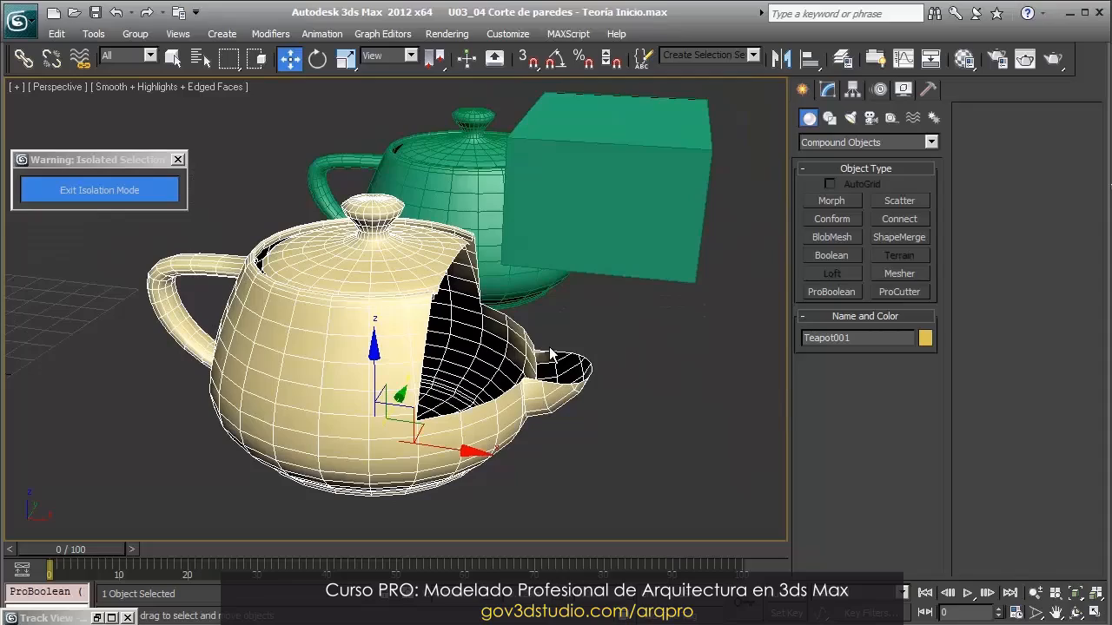
alt+middle_drag(528, 348, 479, 345)
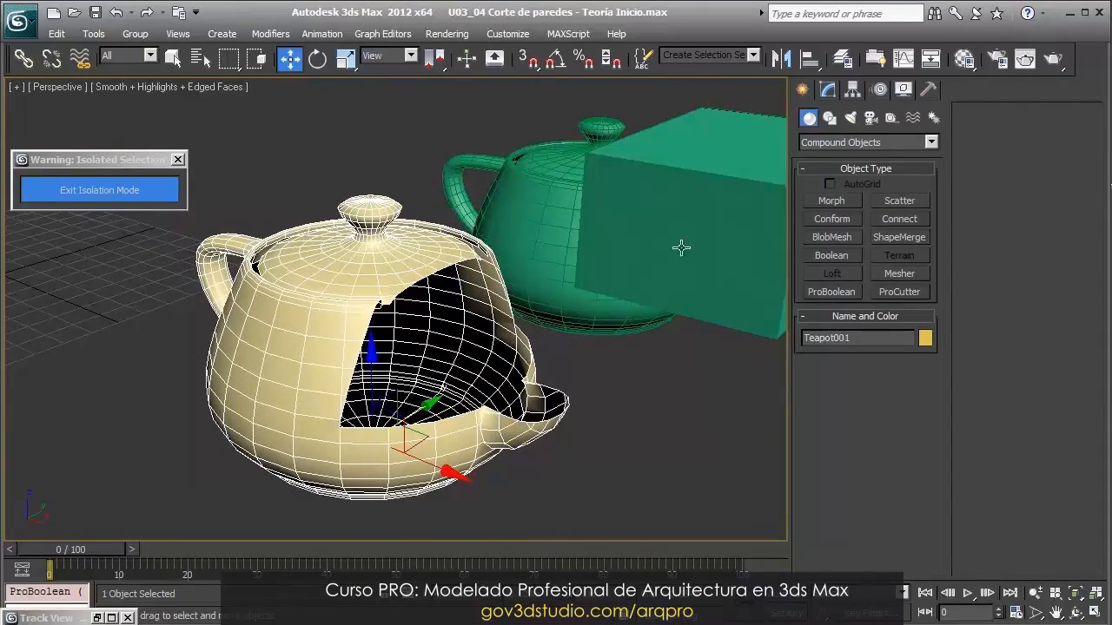
Select the teapot operand of the ProBoolean object and move it slightly along the X axis
click(826, 90)
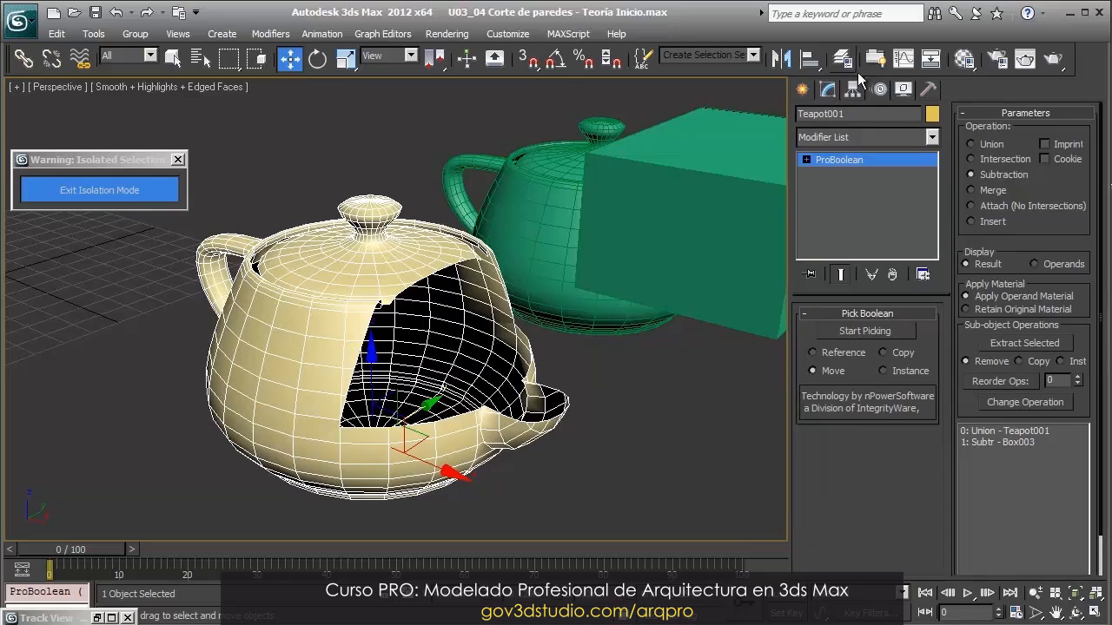
click(806, 159)
click(842, 174)
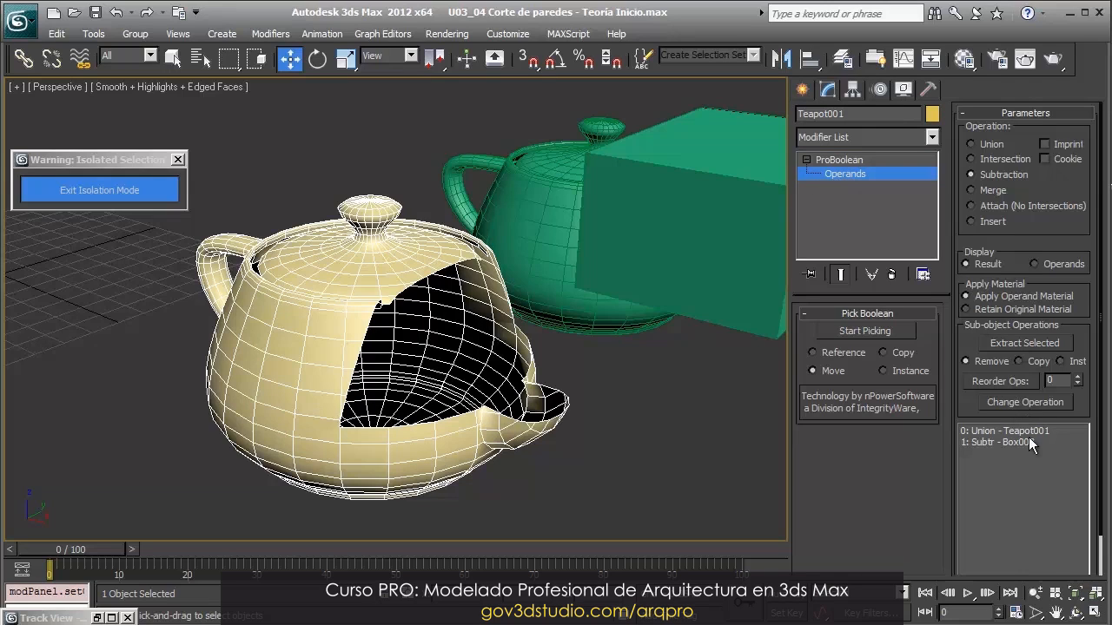
click(963, 431)
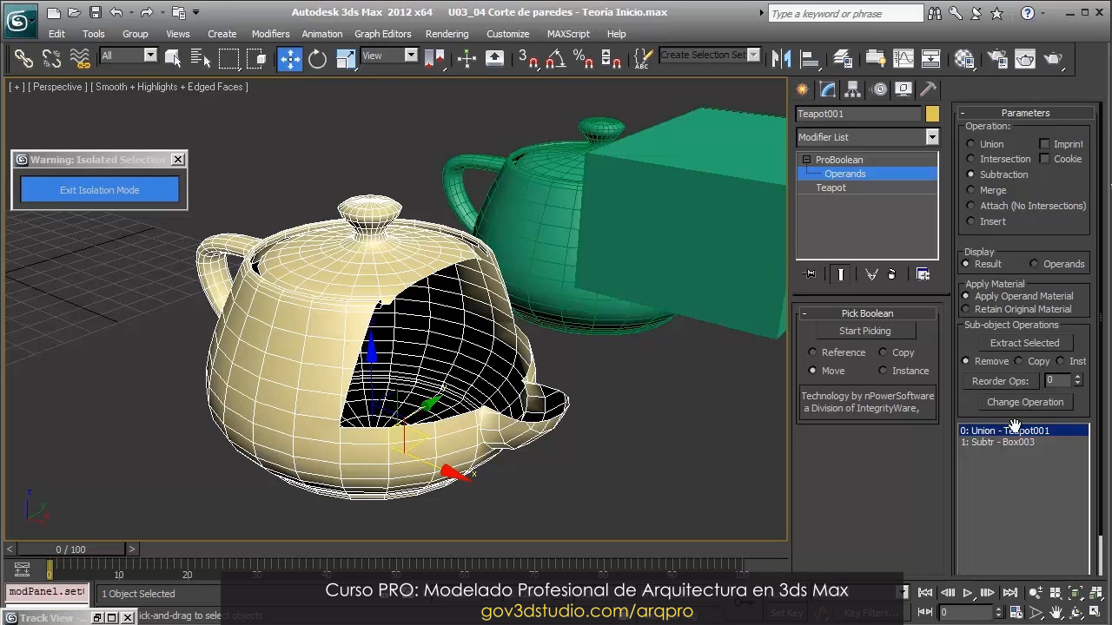
mouse_move(431, 467)
mouse_down()
mouse_move(412, 460)
mouse_move(493, 512)
mouse_move(447, 475)
mouse_up()
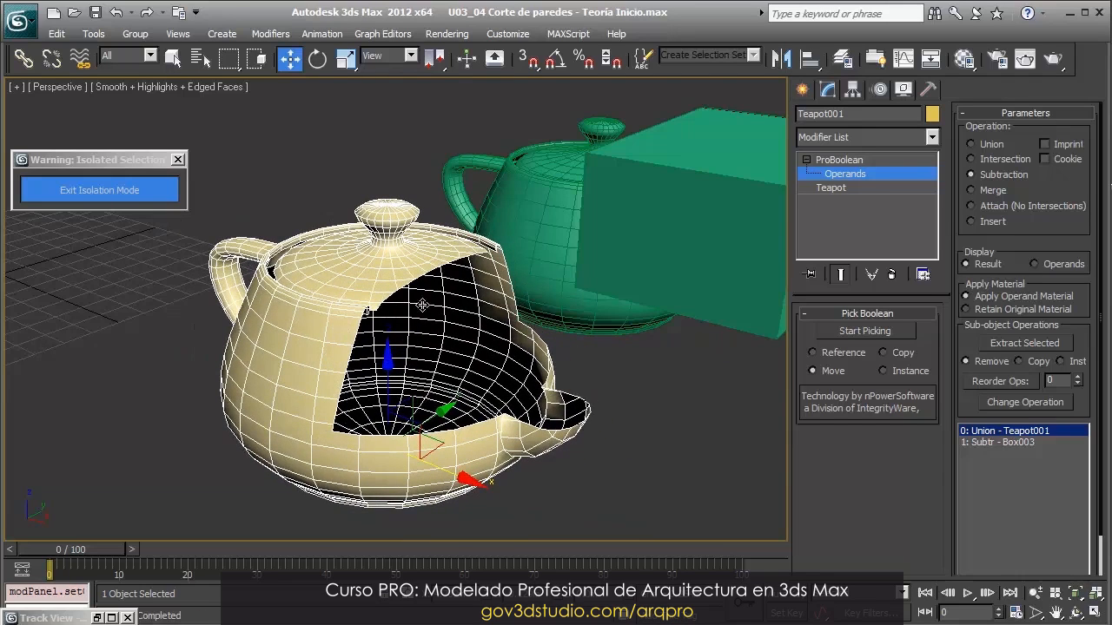
Select the subtracted box operand and move it along the X axis, deeper into the teapot, to enlarge the cut
click(1002, 444)
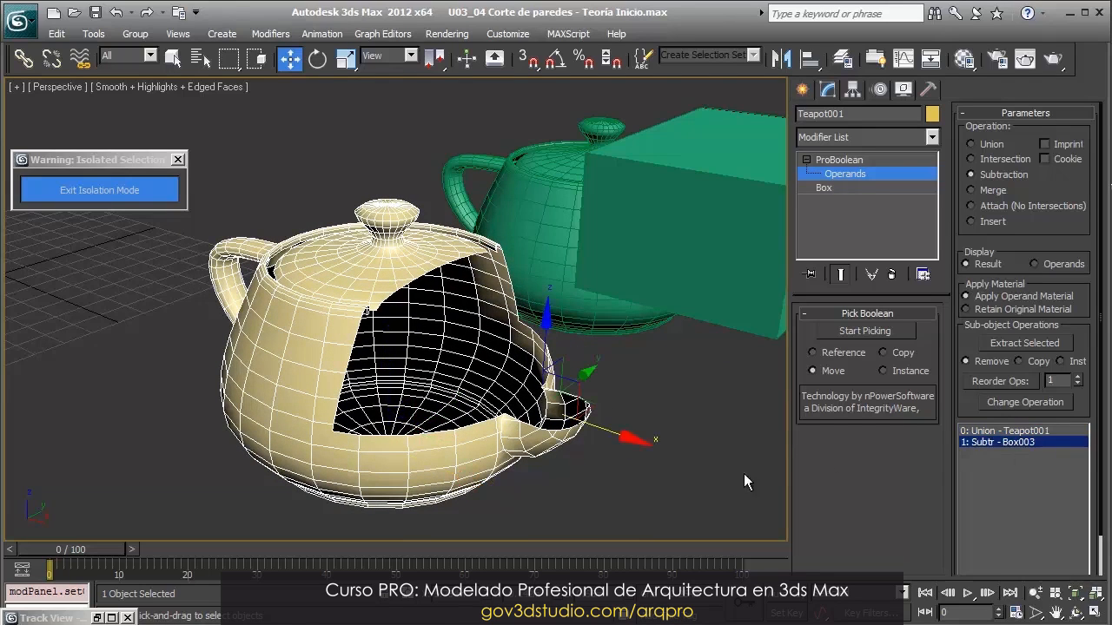
drag(609, 435, 614, 404)
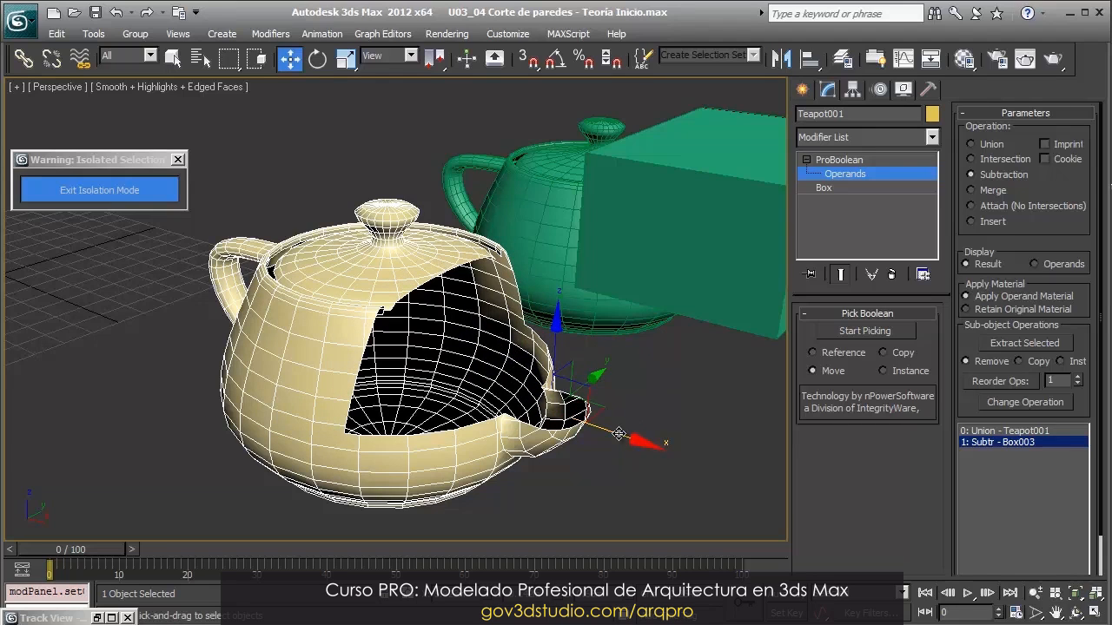
drag(619, 433, 564, 401)
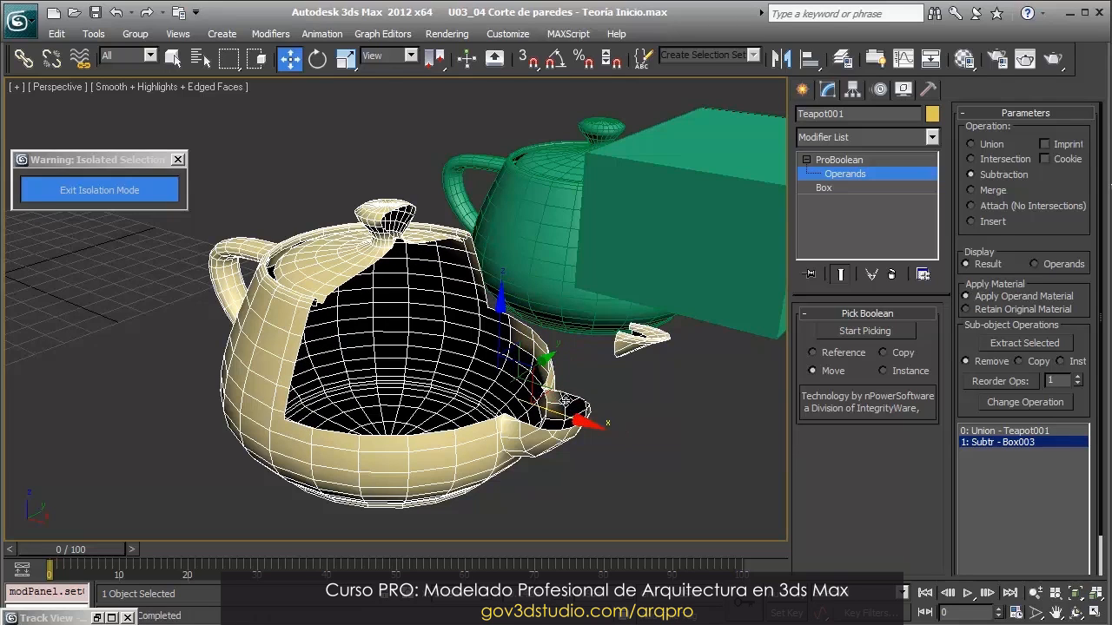
mouse_move(559, 418)
mouse_down()
mouse_move(575, 422)
mouse_move(549, 408)
mouse_up()
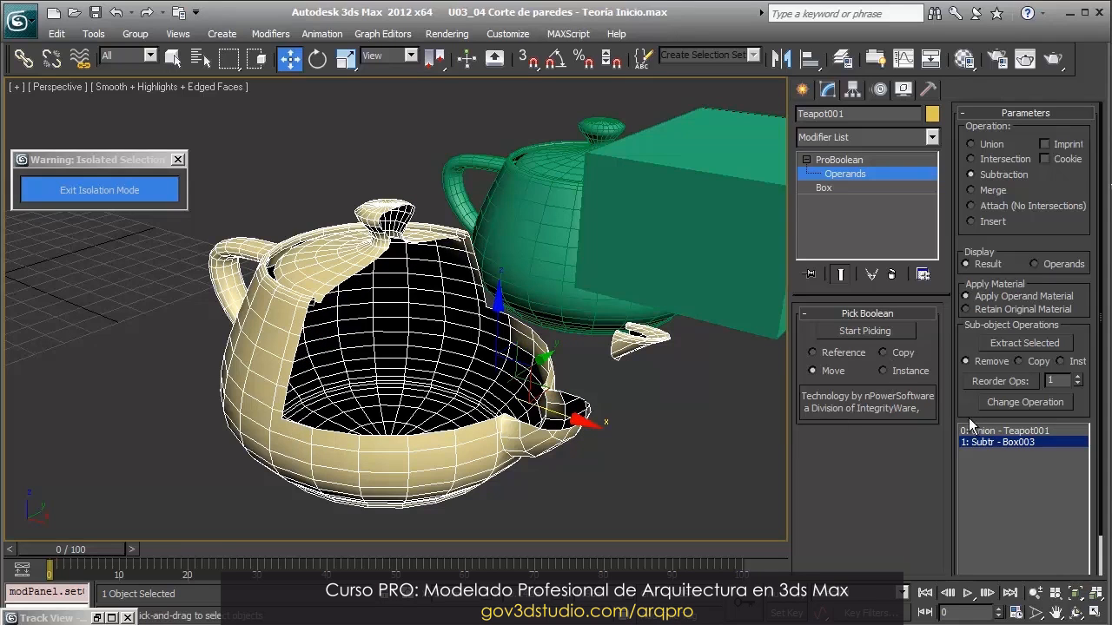
Exit isolation mode and delete the cut yellow teapot and the green box
click(1013, 432)
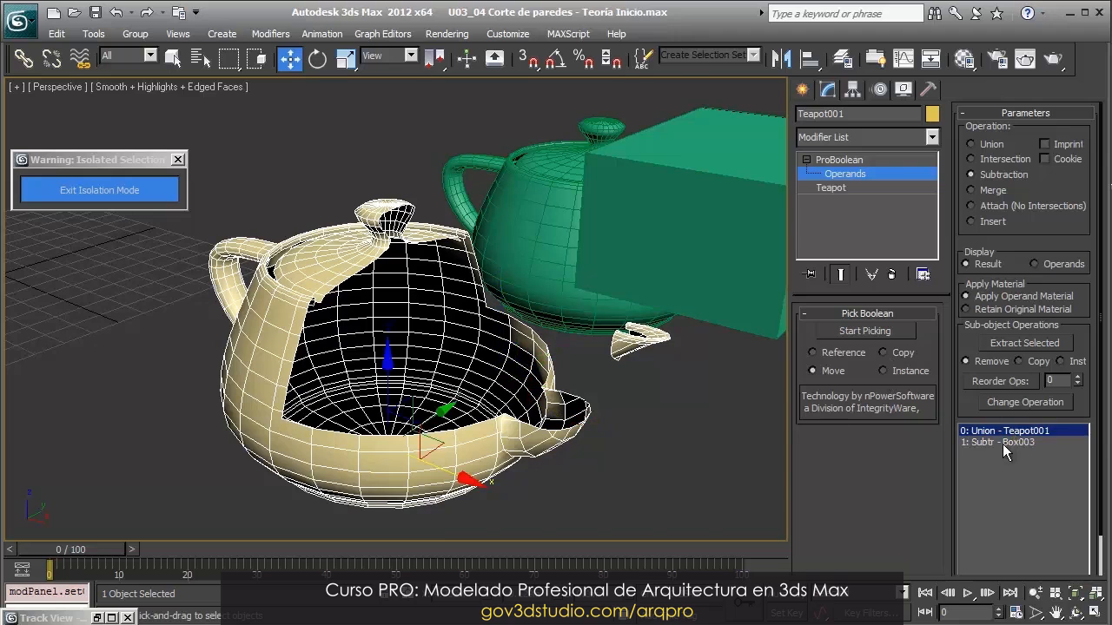
click(836, 160)
scroll(524, 345, down, 3)
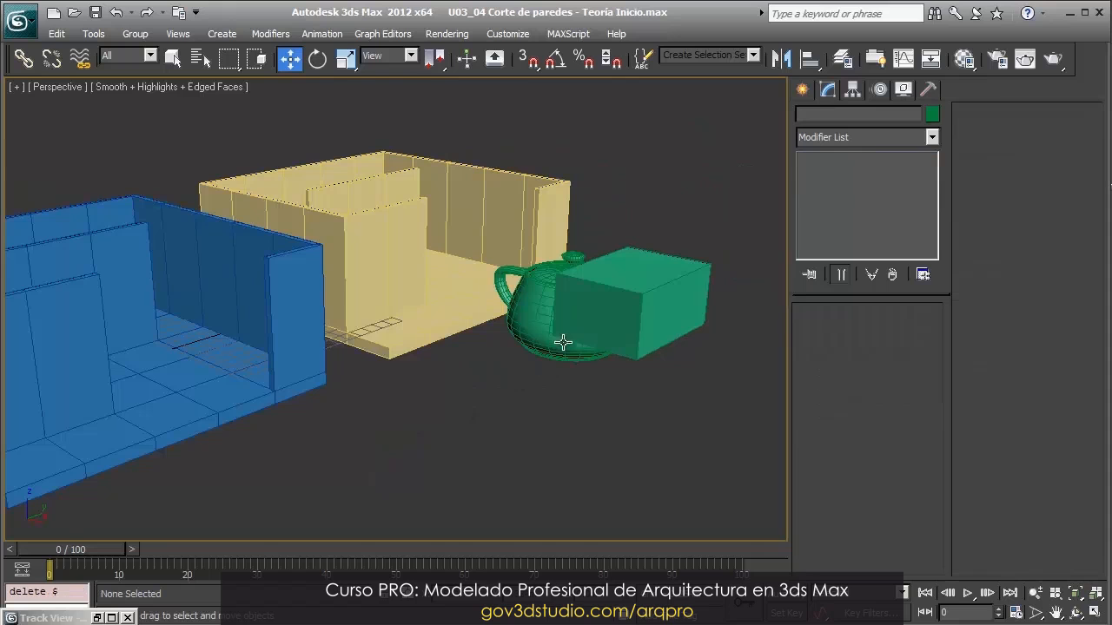
click(593, 303)
key(Delete)
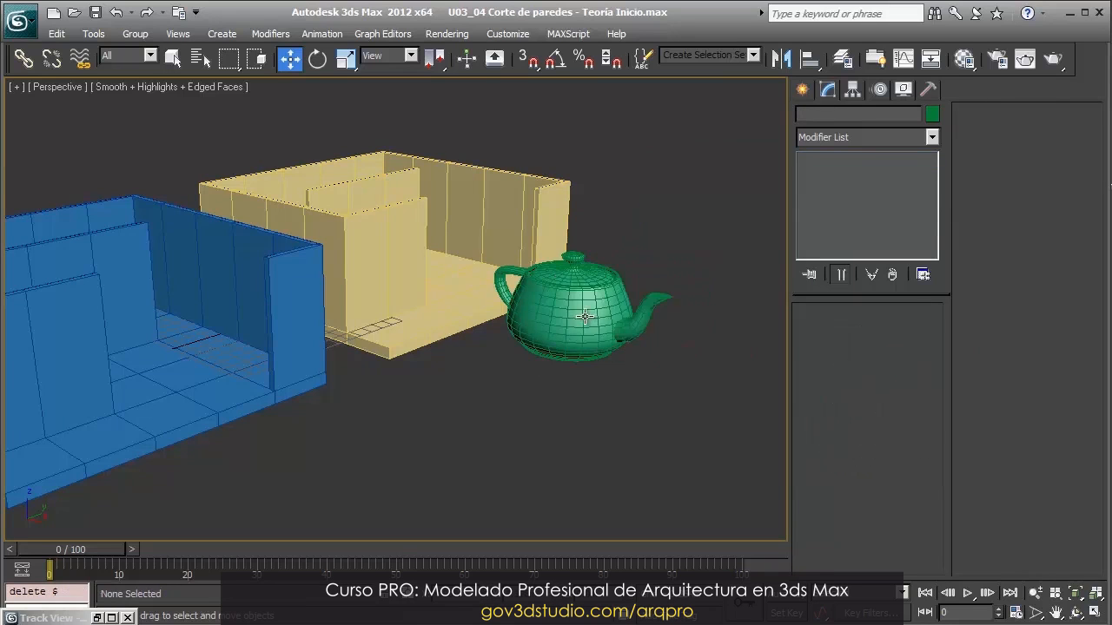
Apply a Slice modifier to the green teapot
click(599, 321)
key(z)
middle_drag(439, 342, 489, 371)
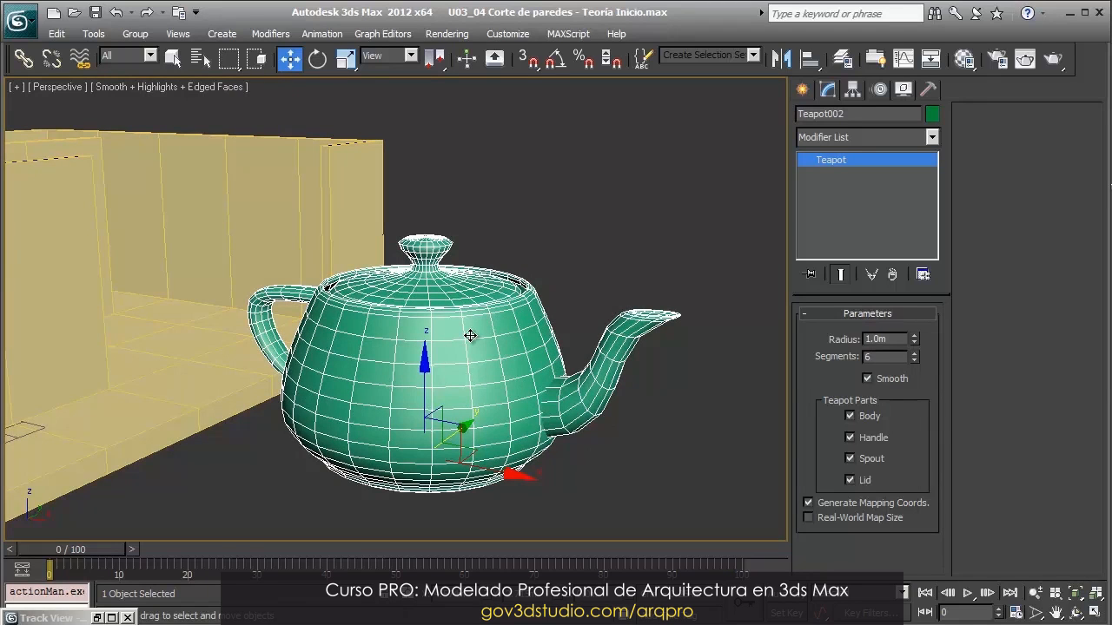
click(878, 136)
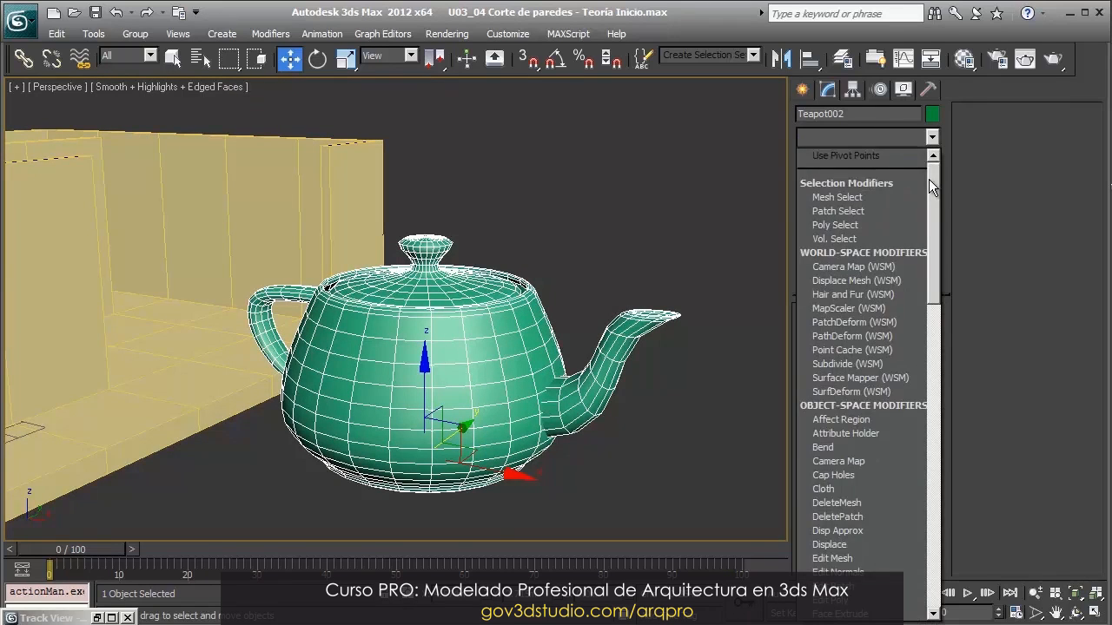
drag(928, 179, 946, 486)
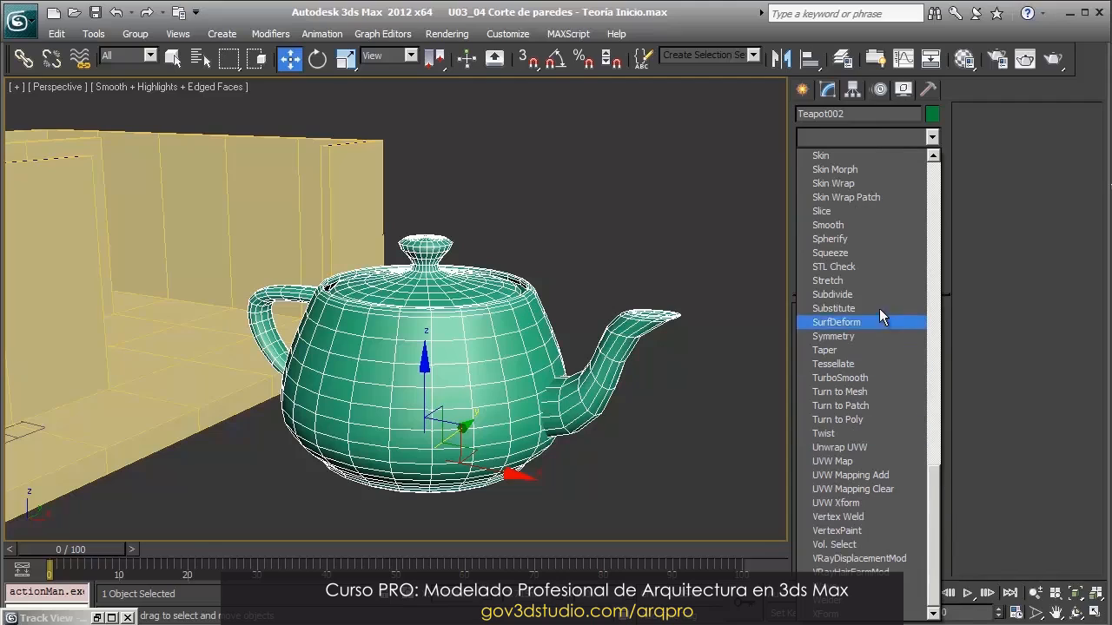
click(874, 211)
Raise the slice plane to about the middle of the green teapot and set the slice type to Remove Top
alt+middle_drag(552, 372, 571, 348)
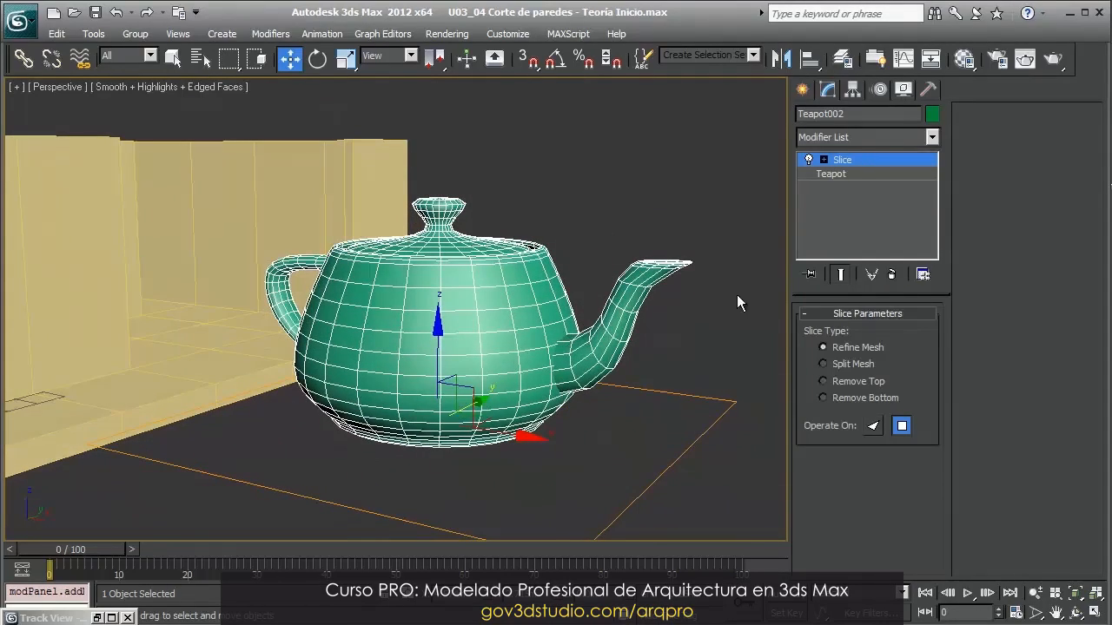
click(858, 174)
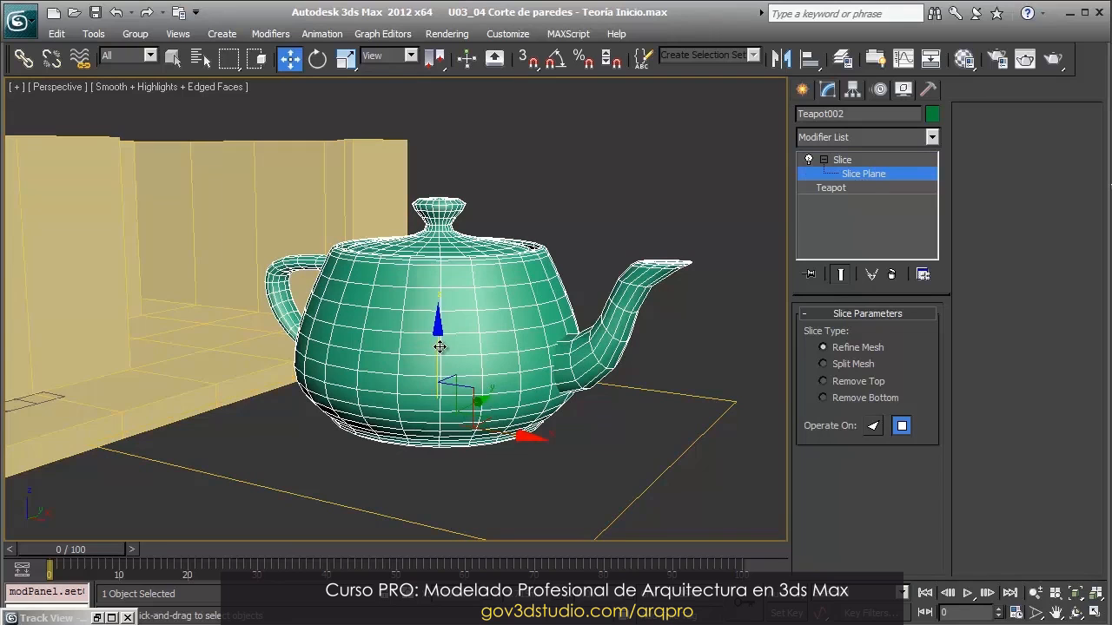
drag(438, 337, 435, 263)
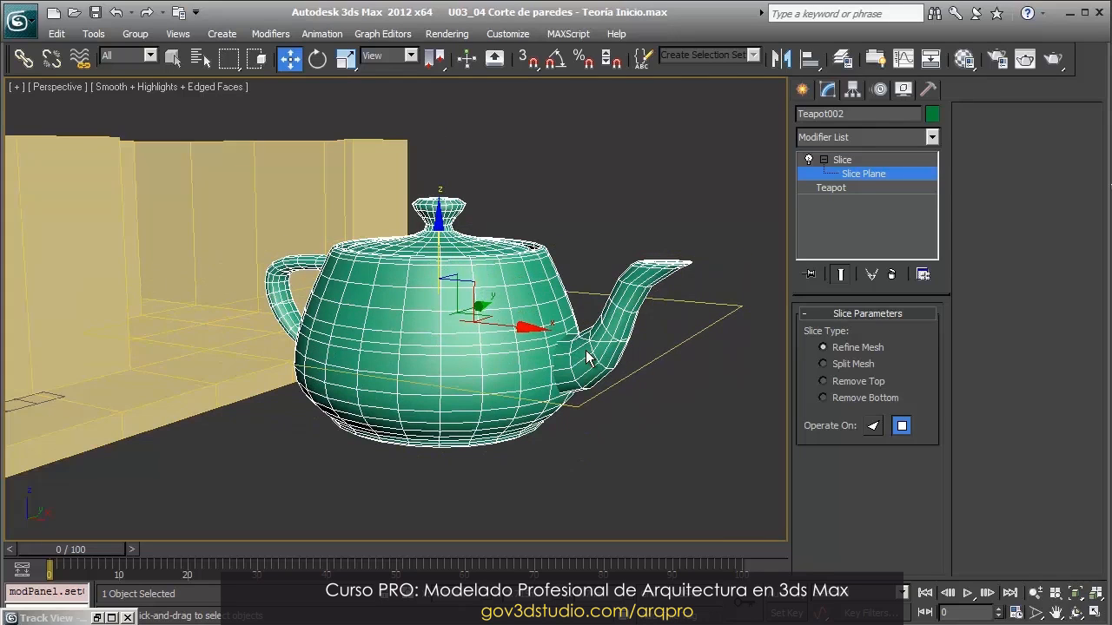
click(824, 382)
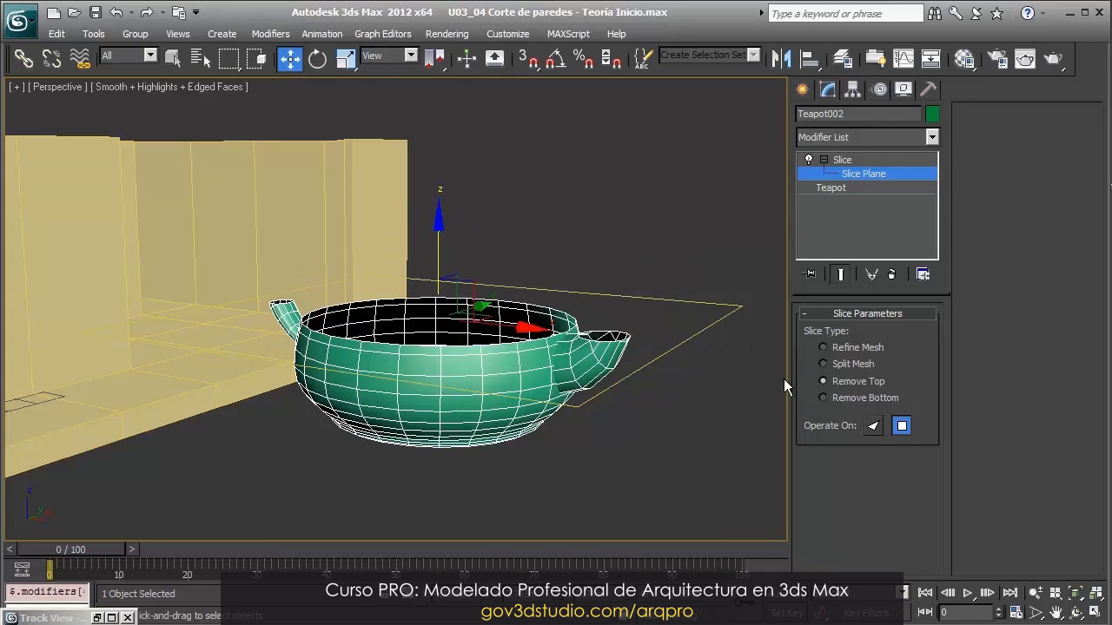
Move the slice plane vertically to vary the height at which the teapot's upper part is cut away
middle_drag(573, 318, 587, 355)
drag(447, 296, 524, 270)
alt+middle_drag(524, 270, 508, 308)
drag(453, 231, 477, 254)
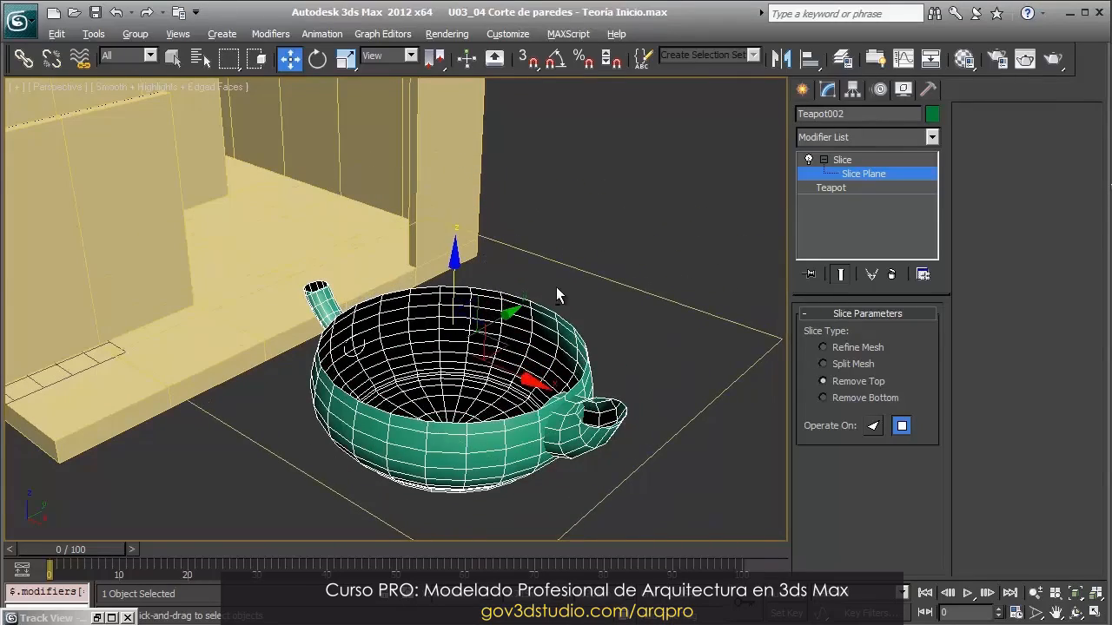
alt+middle_drag(556, 293, 643, 292)
Set the slice type to Remove Bottom and adjust the slice plane's height on the teapot
click(871, 396)
alt+middle_drag(757, 376, 516, 287)
mouse_move(452, 282)
mouse_down()
mouse_move(452, 382)
mouse_move(451, 187)
mouse_move(452, 382)
mouse_move(438, 284)
mouse_up()
alt+middle_drag(460, 259, 469, 343)
Leave slice plane editing and delete the sliced green teapot
click(855, 161)
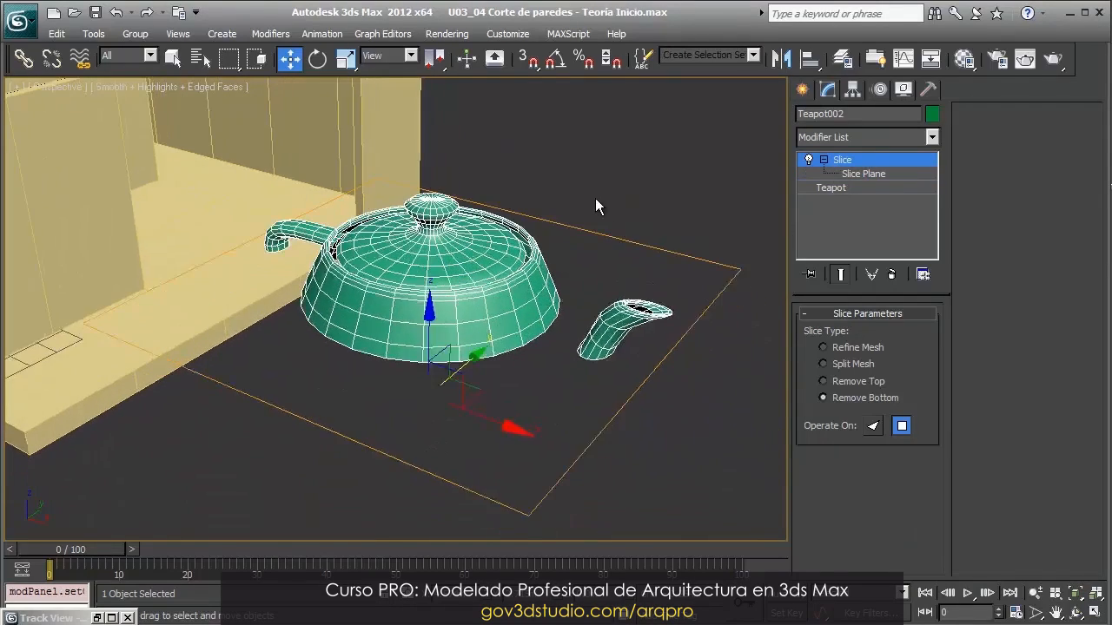
key(Delete)
scroll(647, 356, down, 5)
scroll(647, 356, down, 2)
alt+middle_drag(439, 336, 459, 347)
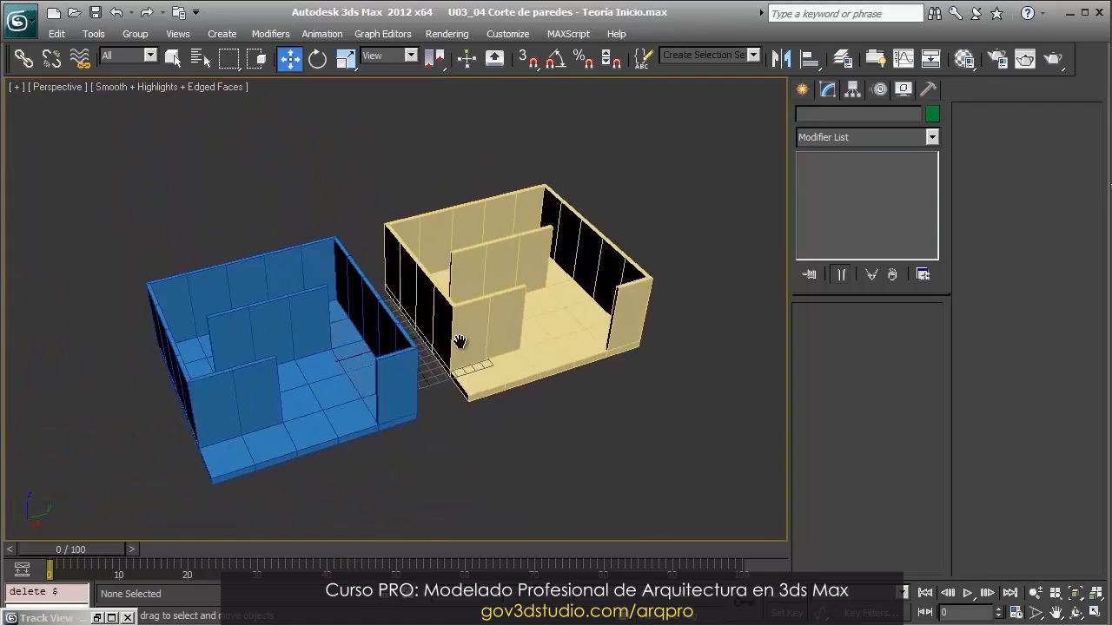
Attach the blue walls to the blue floor slab so they form a single editable poly
scroll(460, 347, up, 3)
middle_drag(491, 306, 543, 252)
click(345, 387)
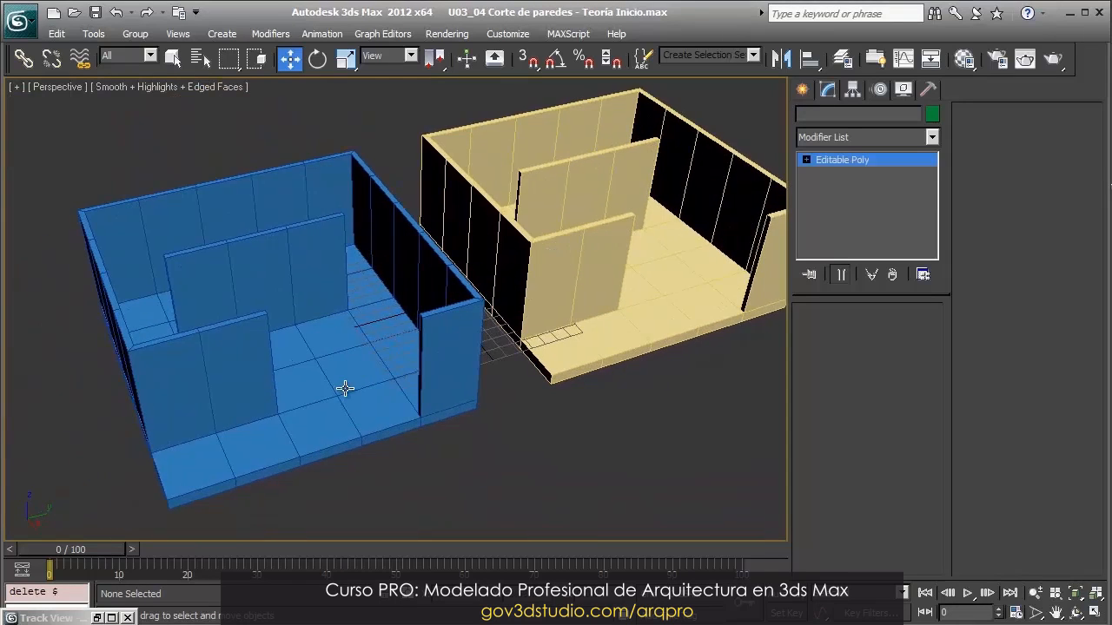
right_click(376, 330)
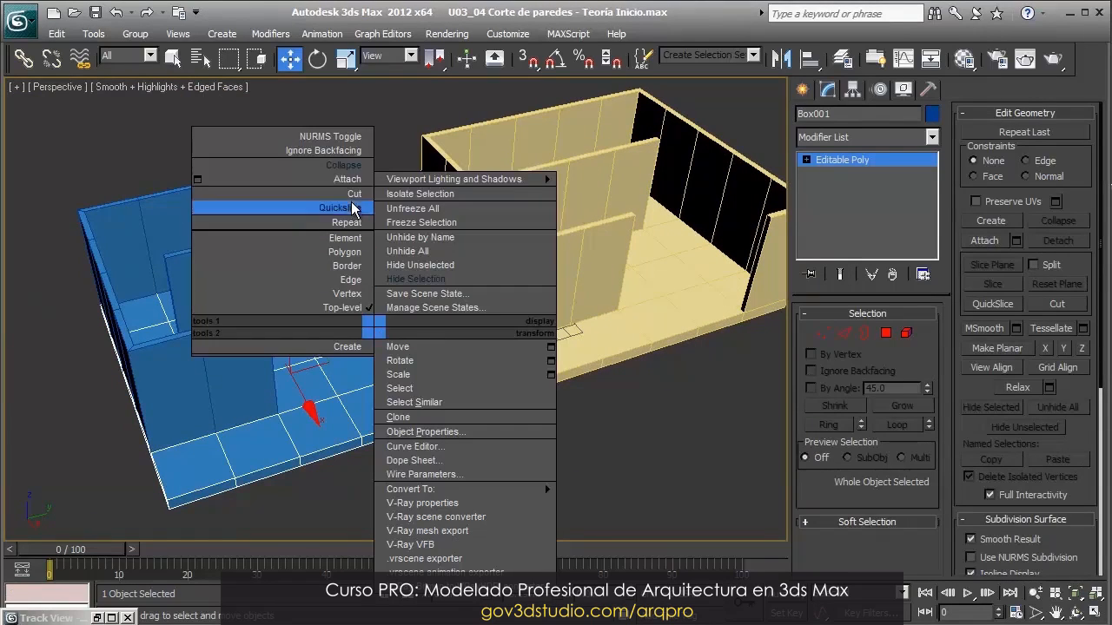
click(348, 179)
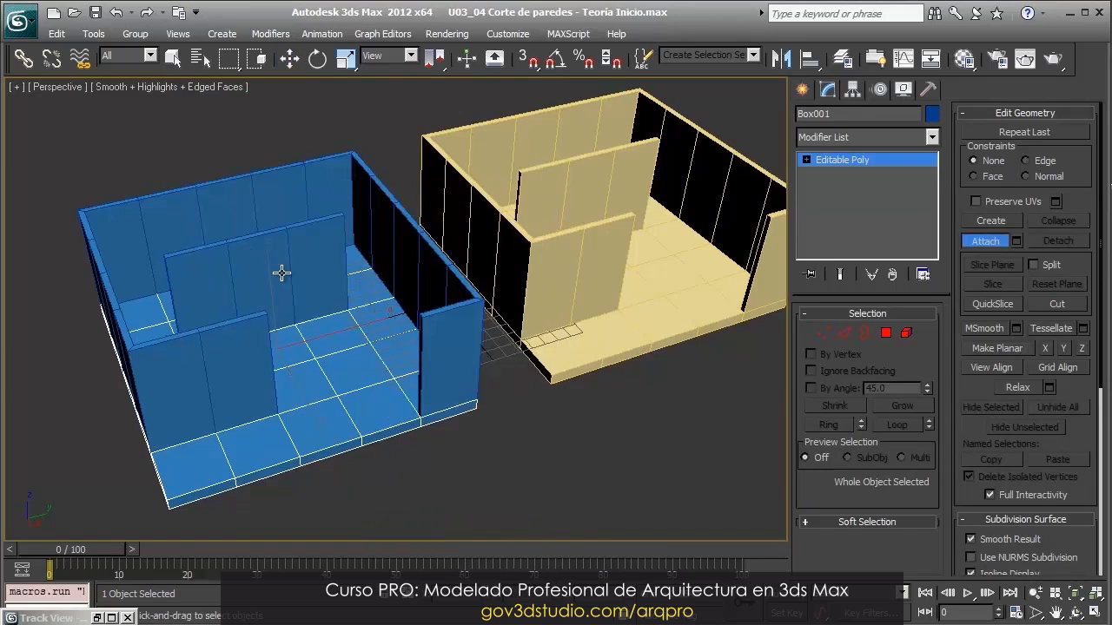
click(295, 282)
key(w)
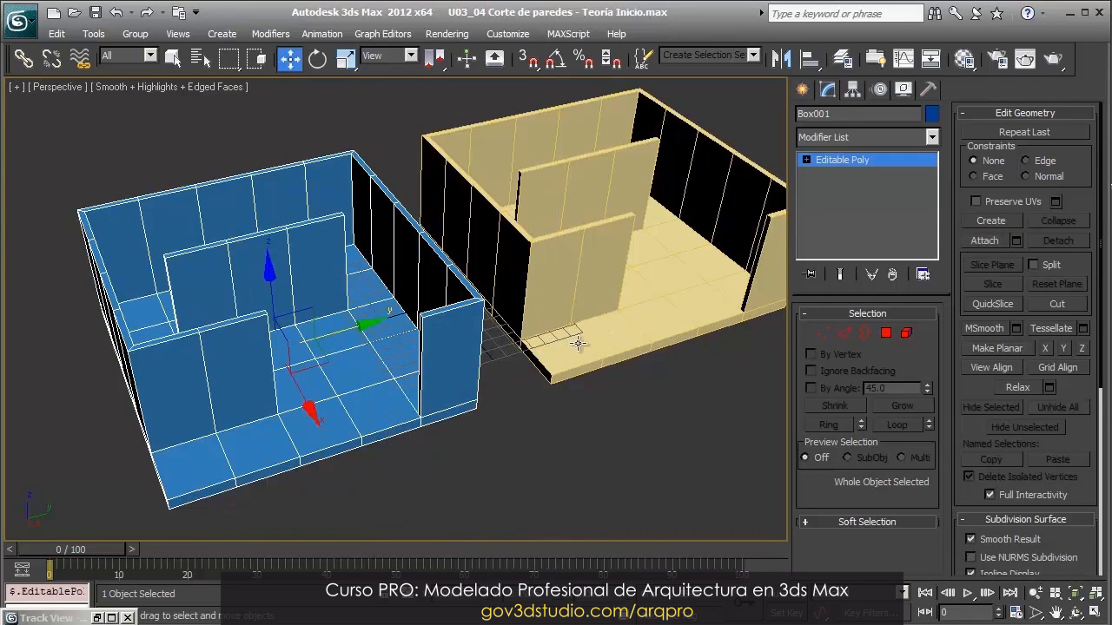
Attach the yellow walls to the yellow floor slab so they form a single editable poly, and clear the selection
click(656, 329)
middle_drag(686, 293, 591, 337)
right_click(592, 337)
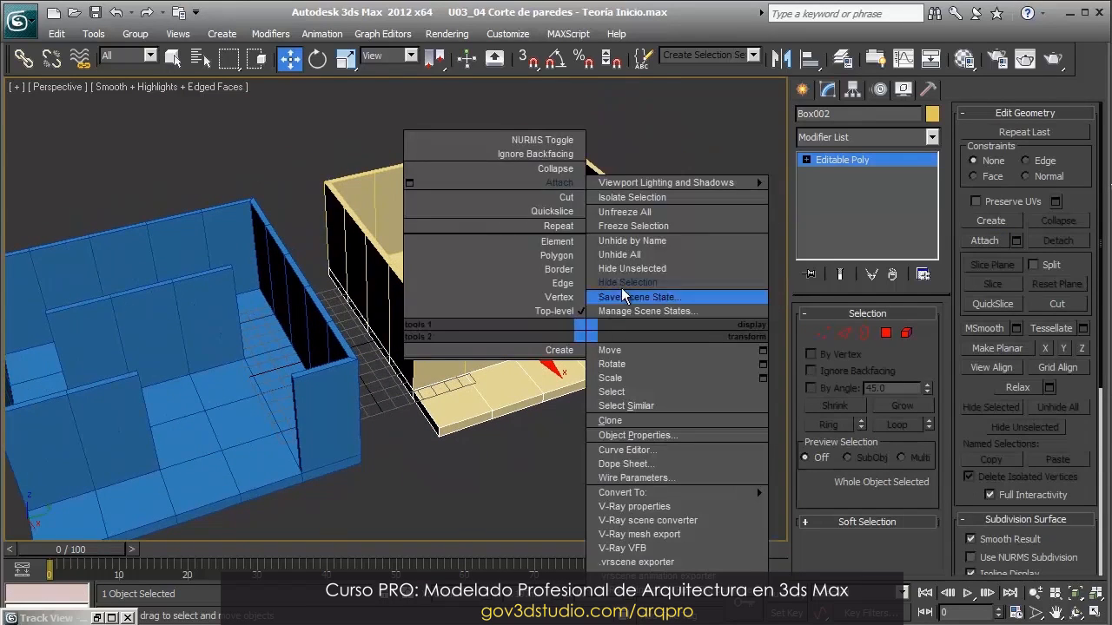
click(556, 180)
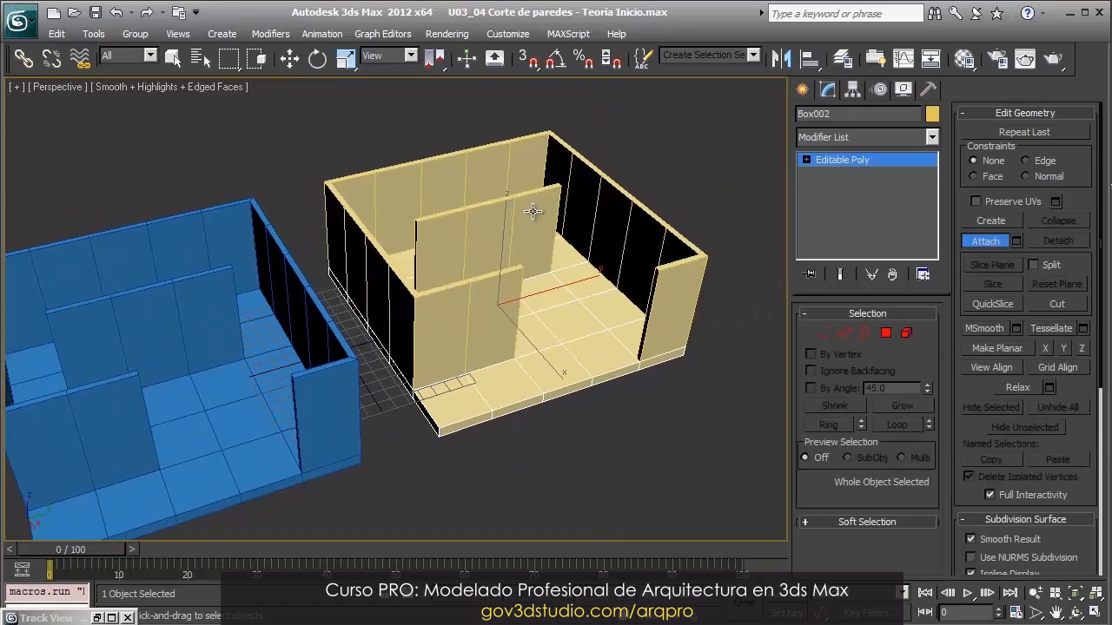
key(w)
scroll(424, 409, down, 2)
click(525, 422)
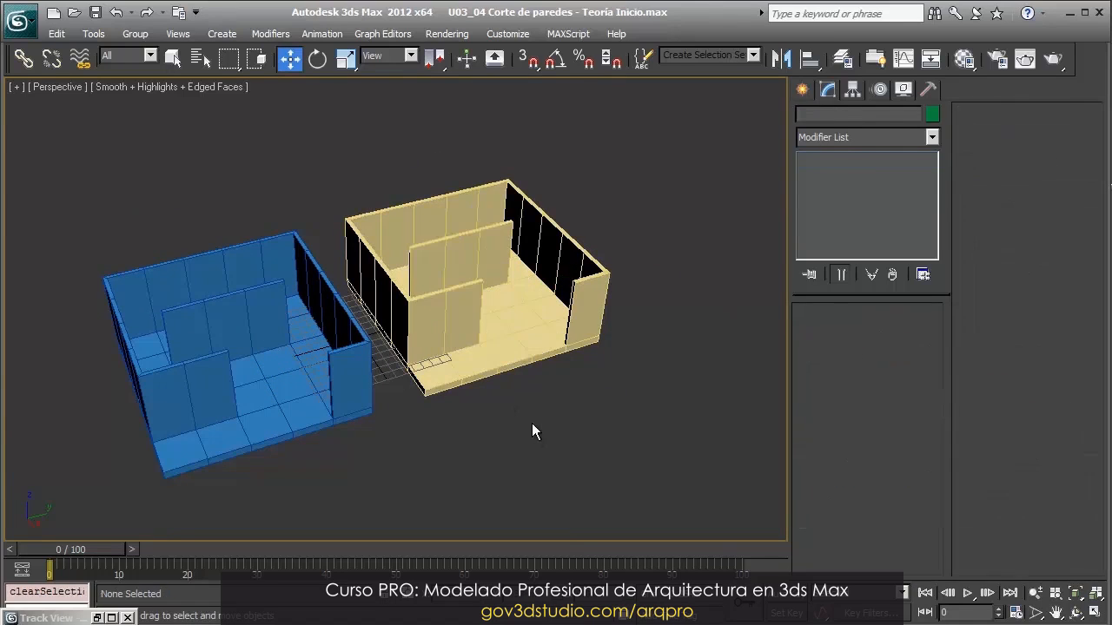
Check the yellow model's wall and floor elements by selecting them in turn, return to whole-object level and deselect the model
click(598, 304)
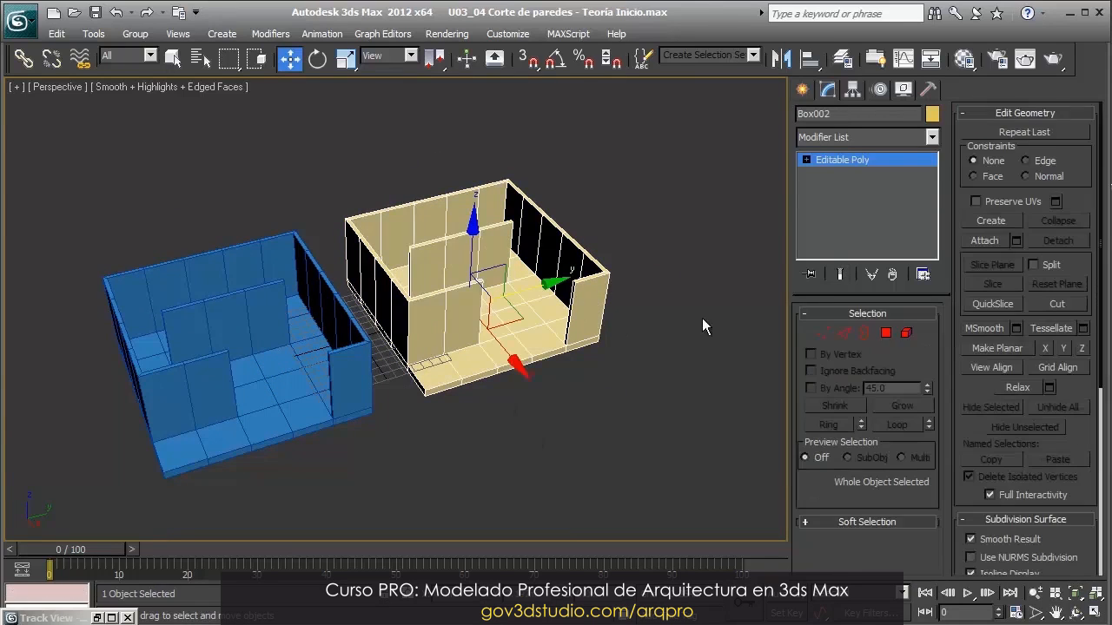
click(906, 334)
click(503, 265)
click(582, 306)
click(528, 361)
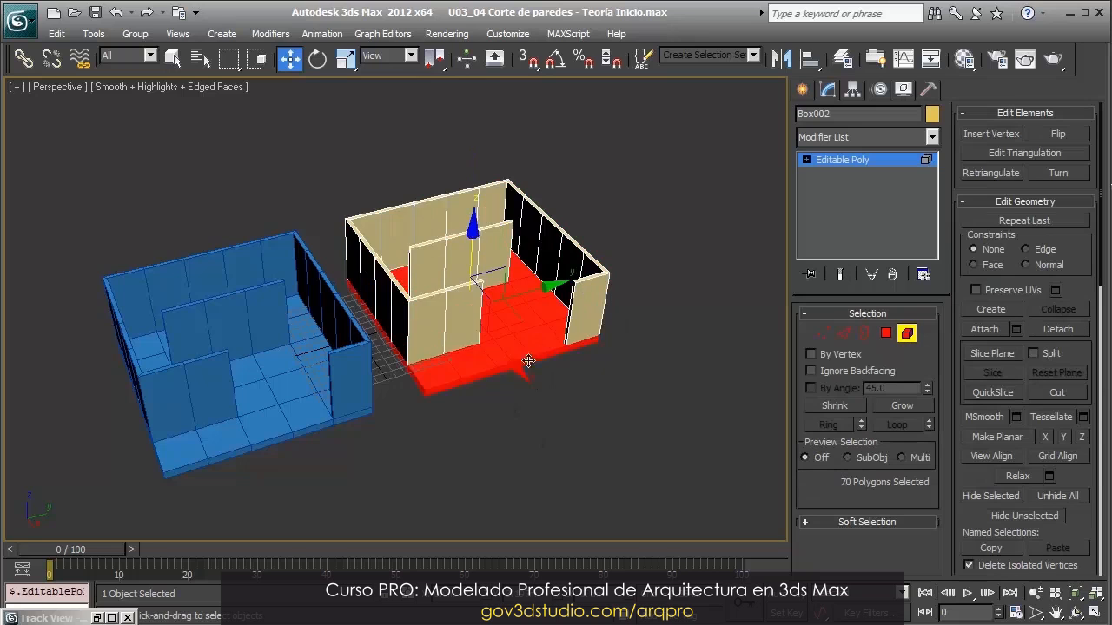
click(907, 336)
middle_drag(459, 374, 531, 385)
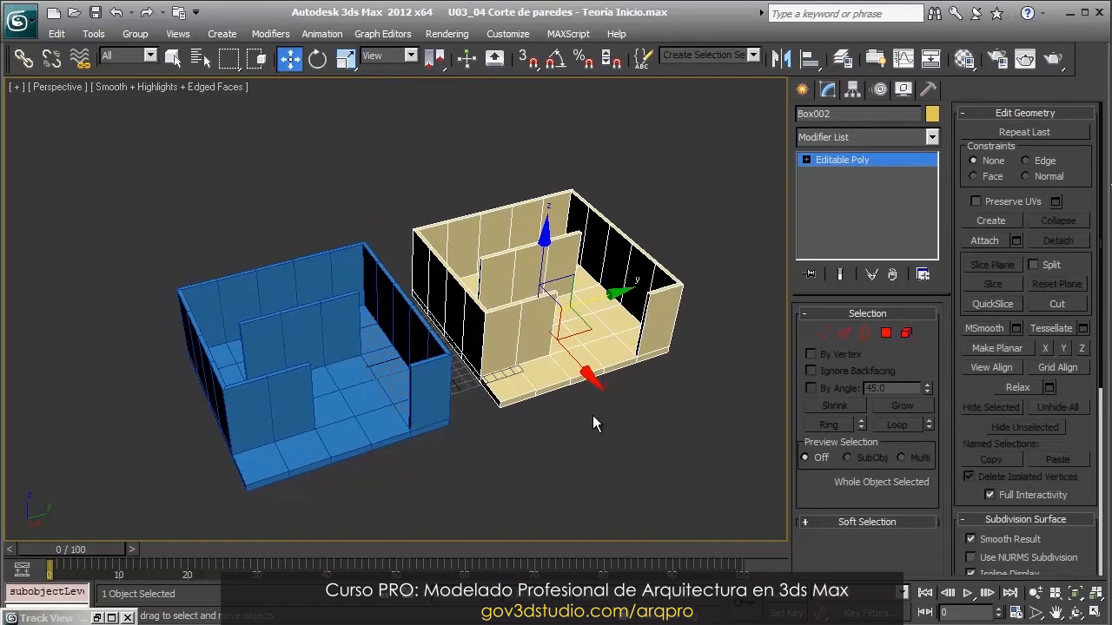
click(689, 316)
Select the blue house model and examine how its walls meet the floor from several angles
mouse_move(599, 360)
alt+middle_down()
mouse_move(588, 303)
mouse_move(600, 344)
alt+middle_up()
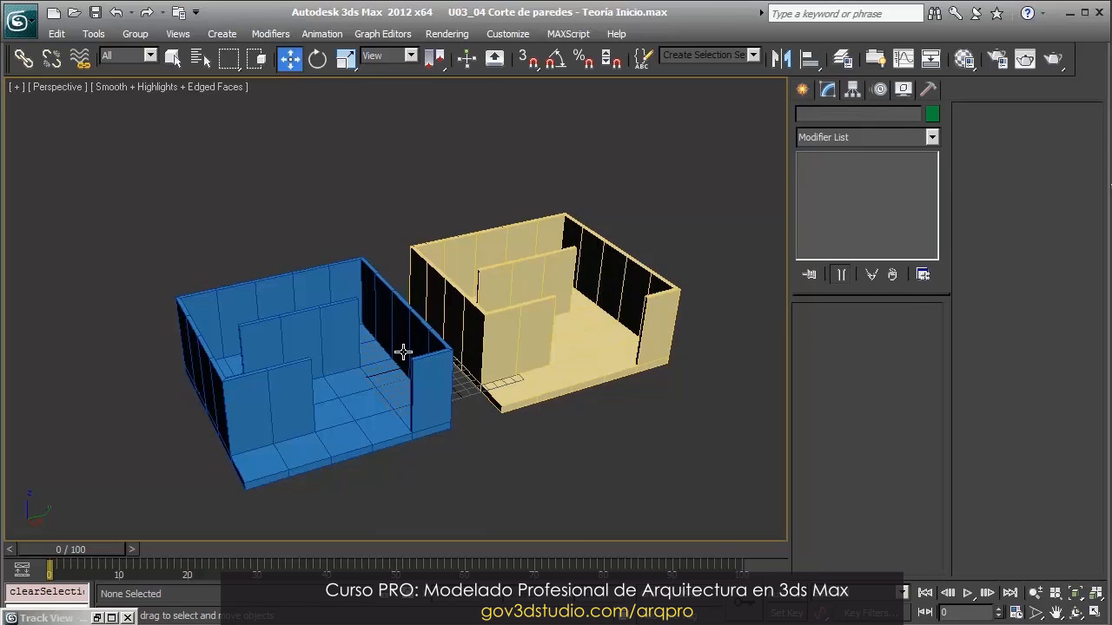
middle_drag(330, 313, 342, 264)
scroll(313, 230, up, 3)
middle_drag(421, 275, 421, 296)
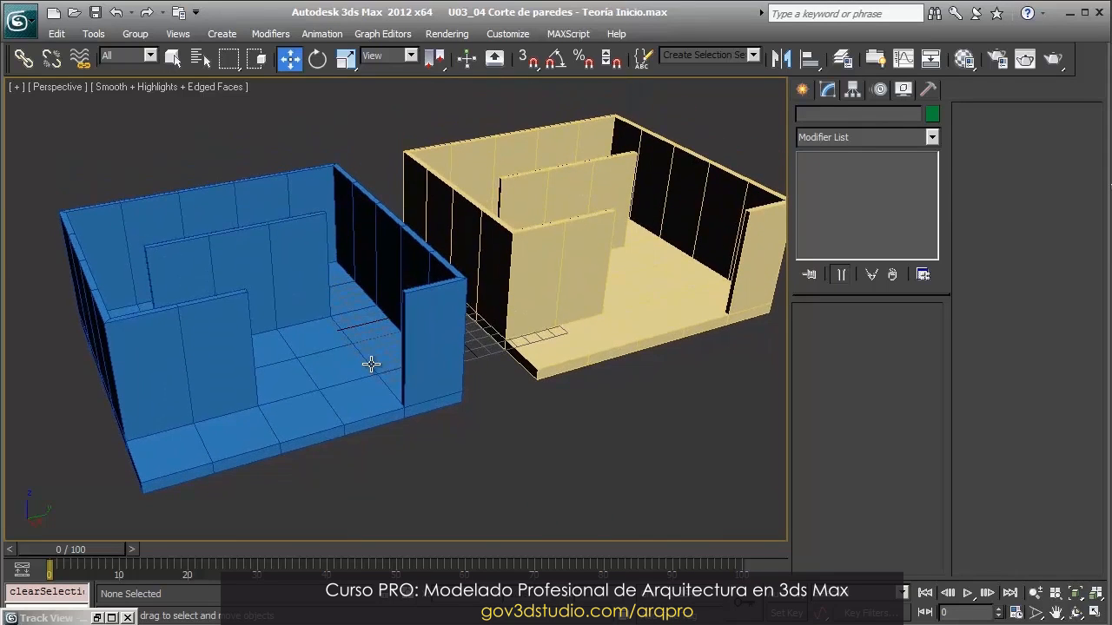
click(370, 364)
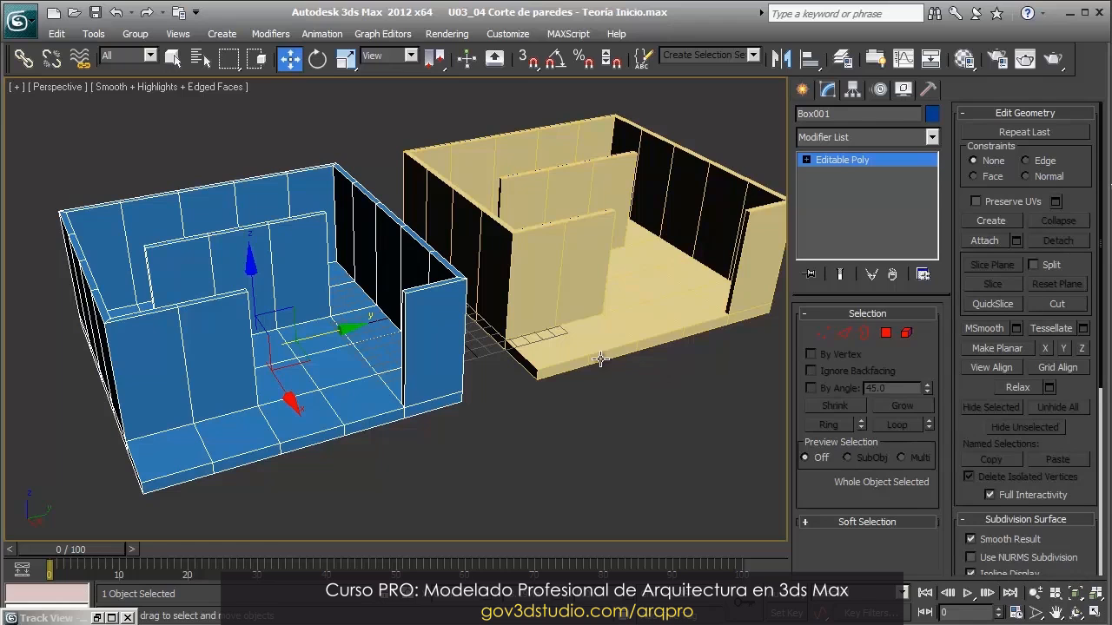
alt+middle_drag(535, 376, 611, 336)
middle_drag(535, 313, 528, 322)
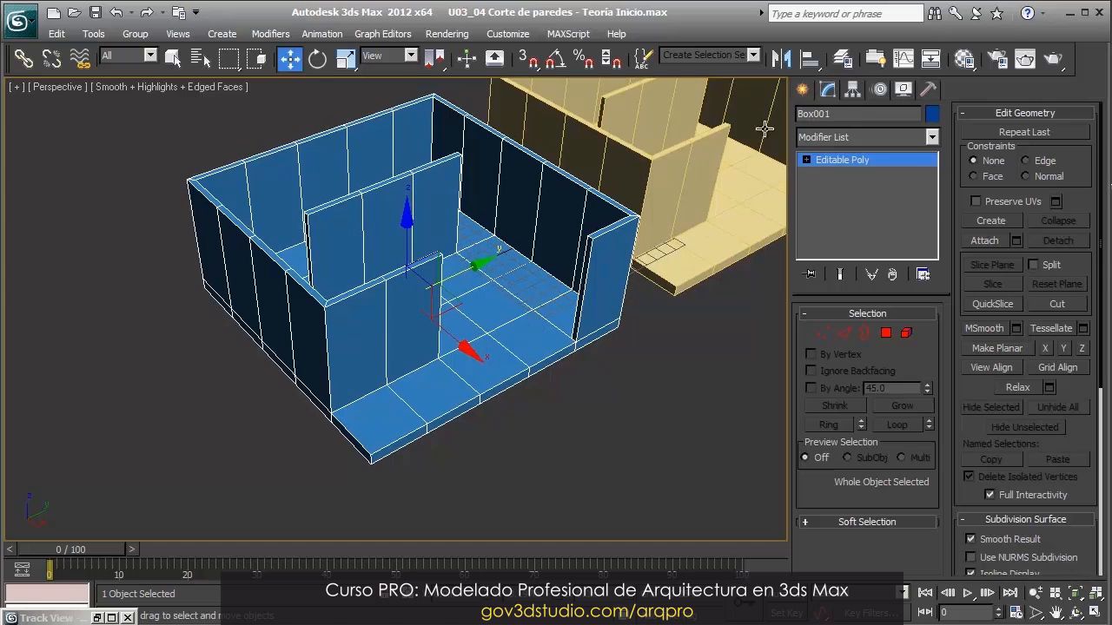
scroll(632, 281, down, 3)
Create a standard primitive box about 5.37 m long, 6.86 m wide and 0.54 m high beside the blue model
click(801, 90)
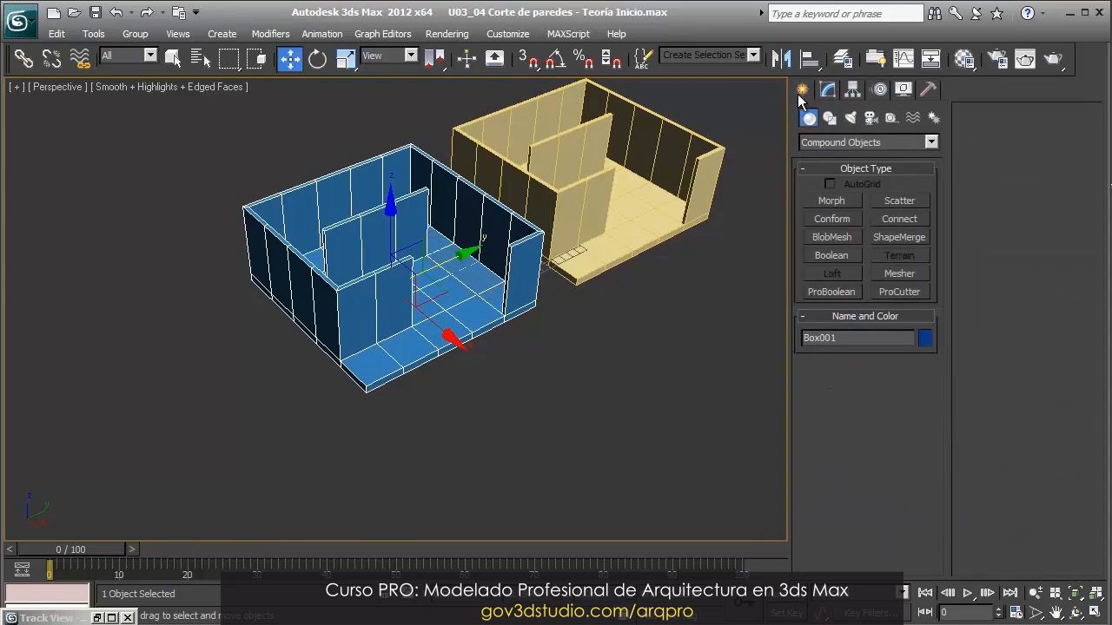
click(819, 143)
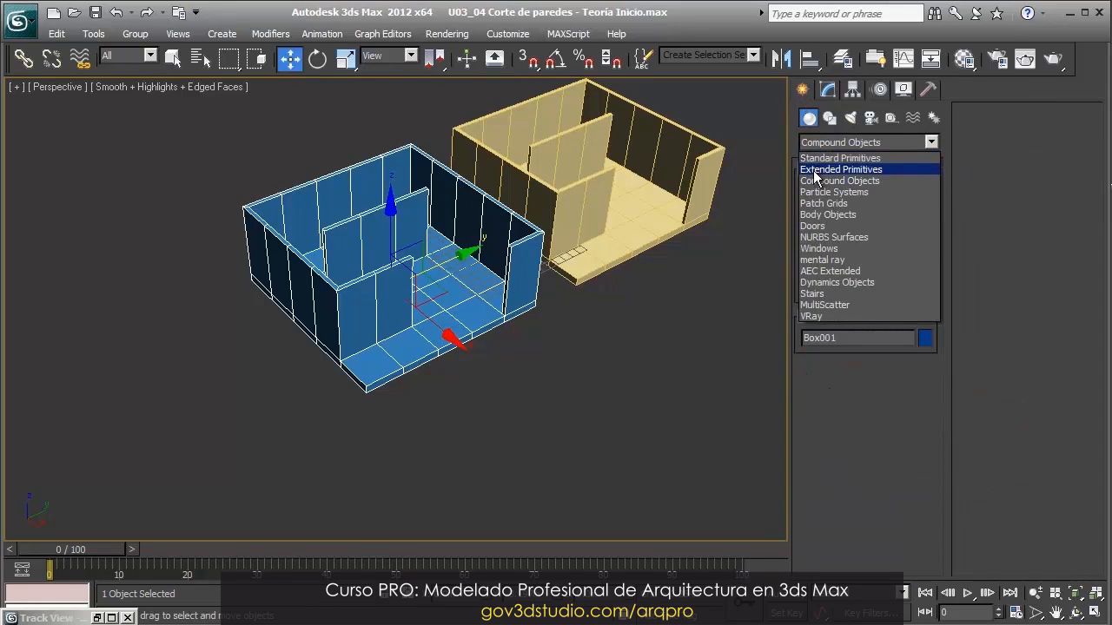
click(836, 182)
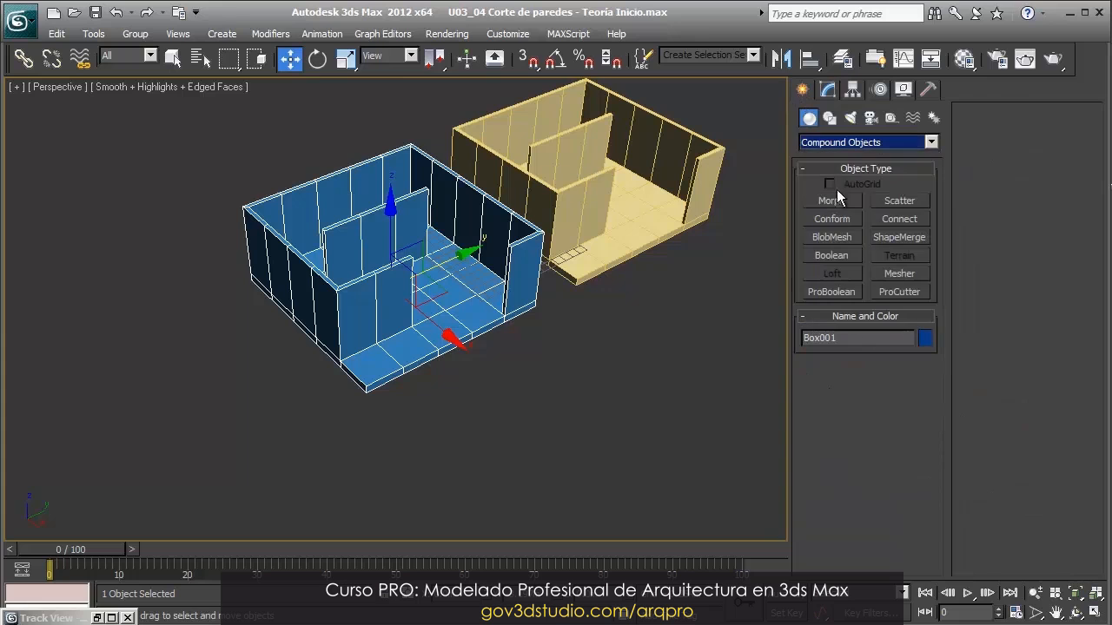
click(815, 144)
click(827, 158)
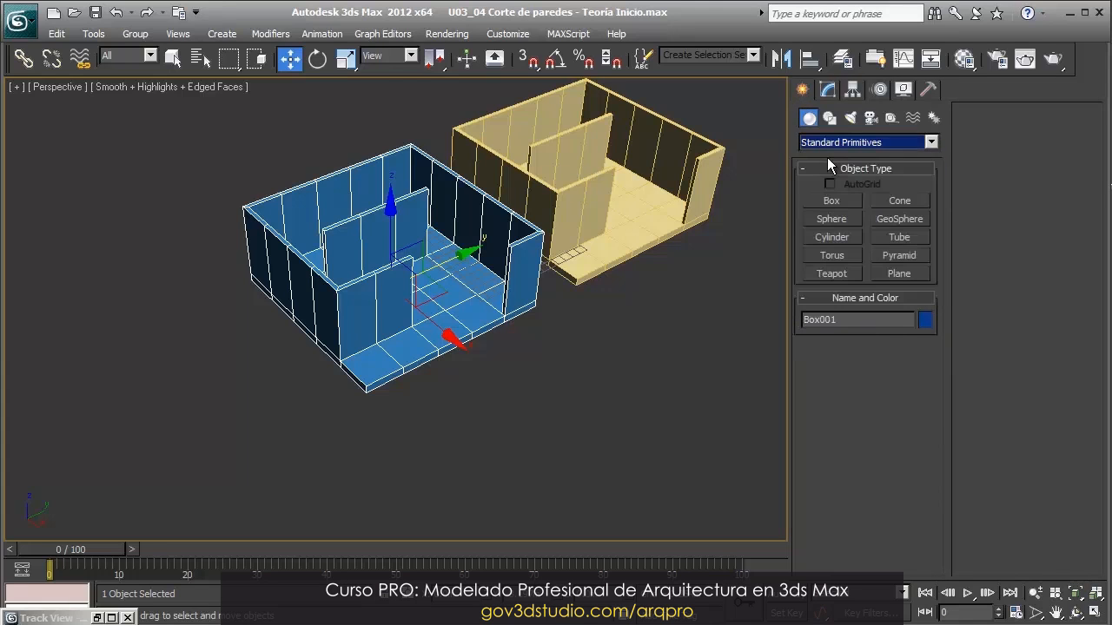
click(832, 203)
scroll(629, 278, up, 3)
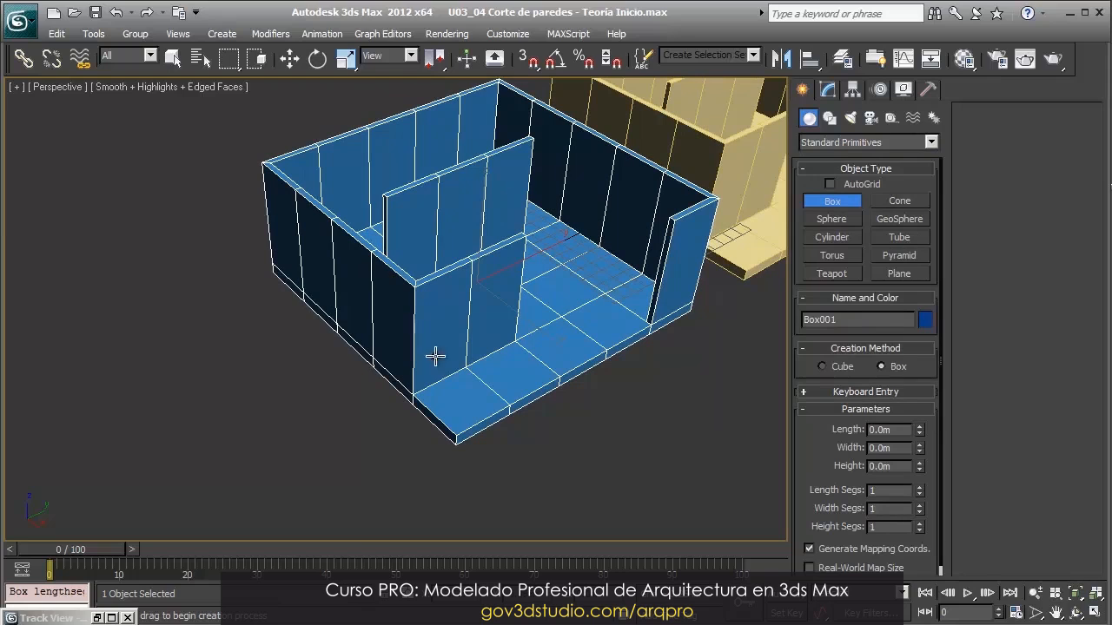
drag(724, 486, 617, 156)
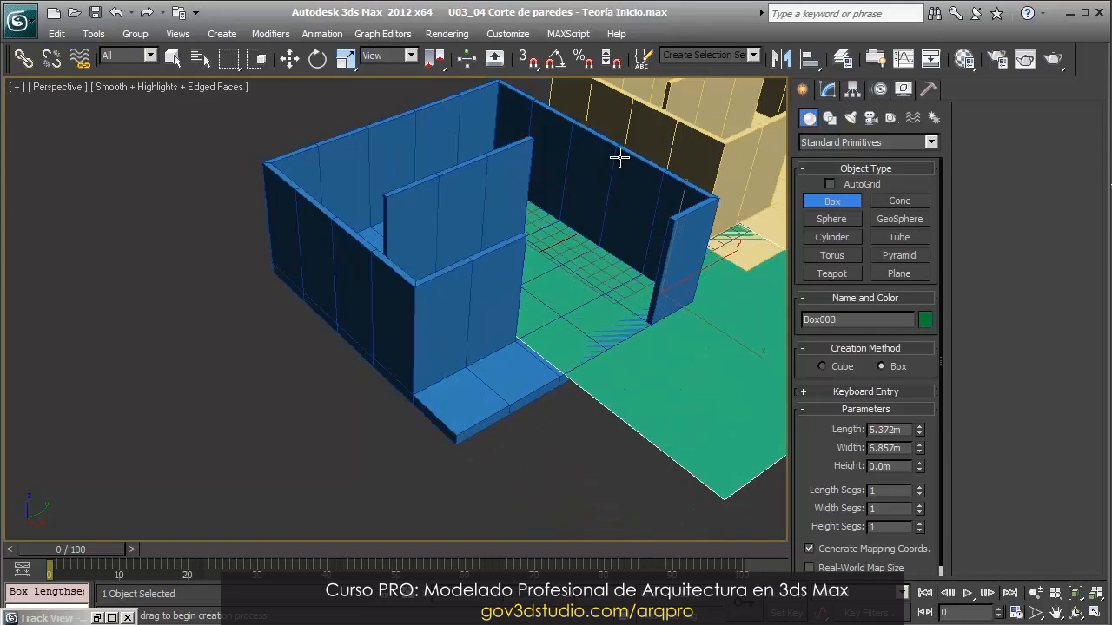
click(641, 116)
Move the green box over the blue model and raise it above the floor slab so it intersects the walls
key(w)
drag(730, 300, 565, 371)
alt+middle_drag(565, 371, 300, 344)
alt+middle_drag(541, 308, 516, 297)
drag(516, 297, 510, 273)
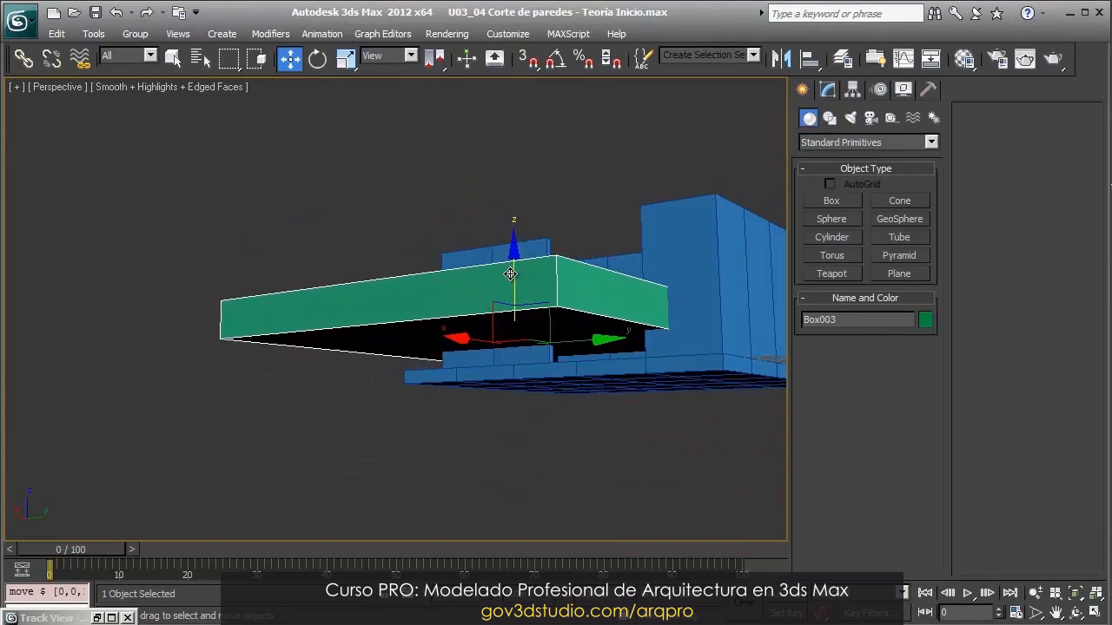
Check the box's clearance above the slab from several angles and view the 3D house section reference image in Windows Photo Viewer
alt+middle_drag(510, 273, 565, 392)
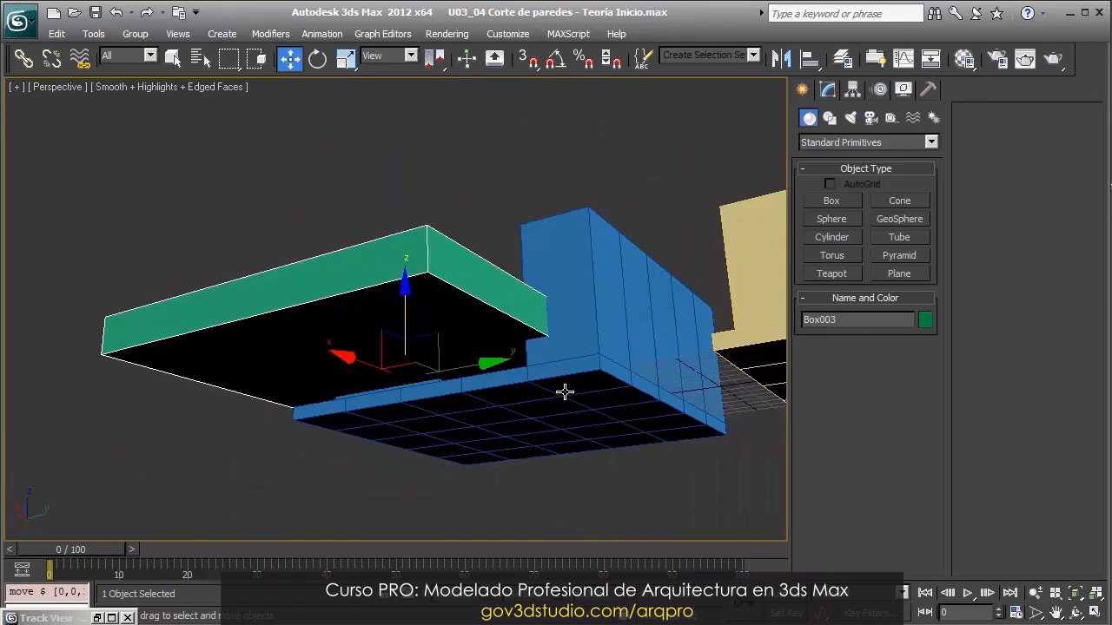
alt+middle_drag(515, 310, 608, 408)
key(alt+Tab)
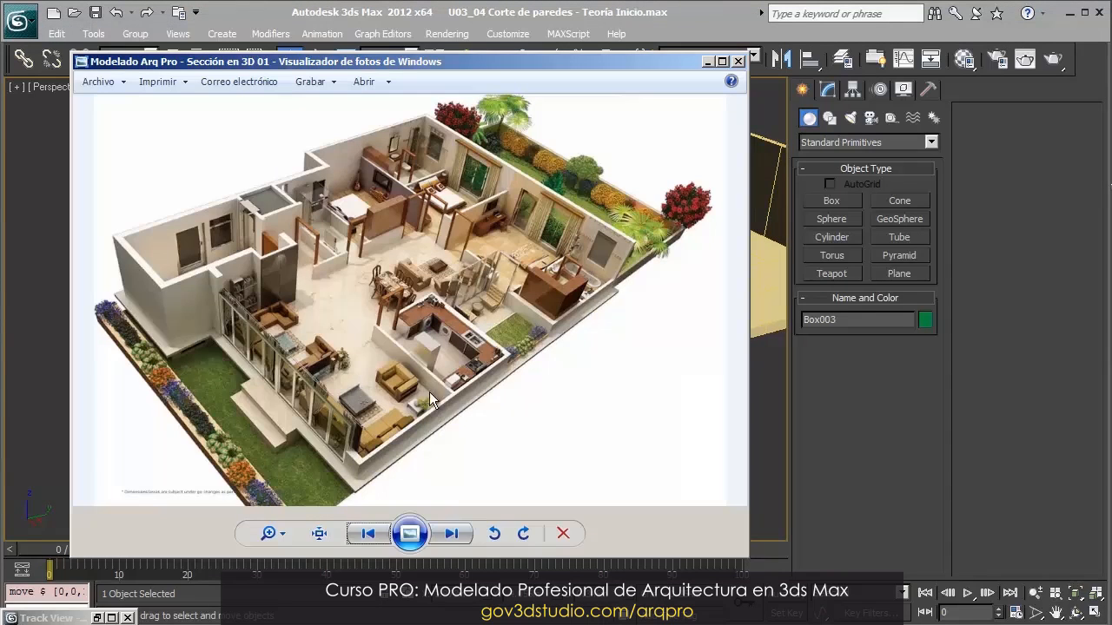
click(709, 61)
Increase the green box's height until it extends above the tops of the blue walls
click(828, 90)
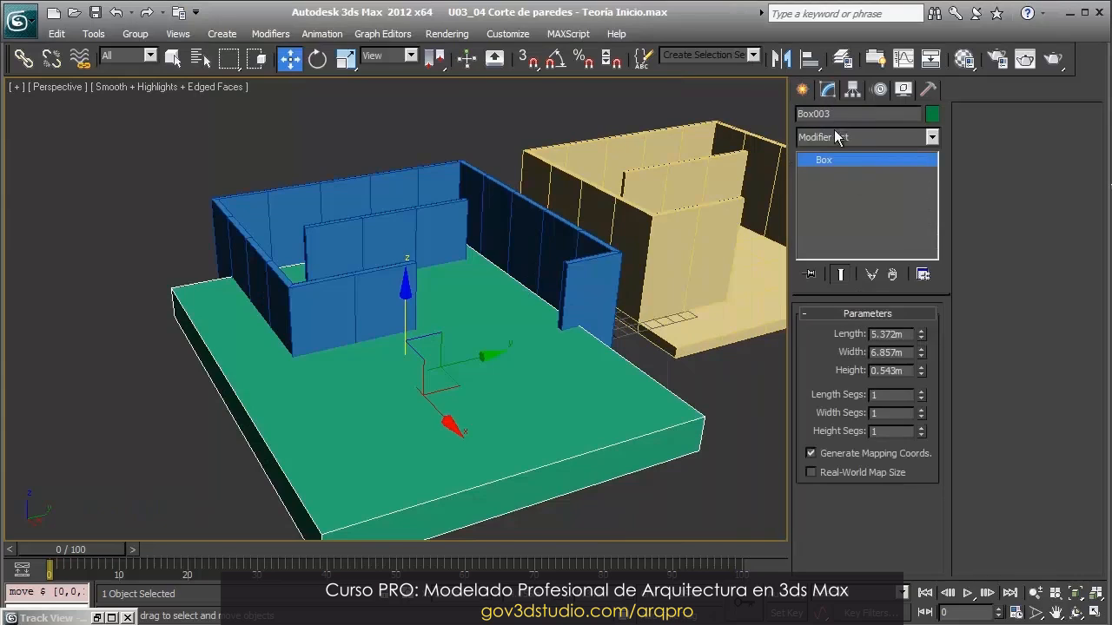
drag(920, 368, 898, 168)
alt+middle_drag(400, 266, 515, 263)
Inspect the blue model's floor and outer wall elements separately from above and below, and return to whole-object level
click(514, 263)
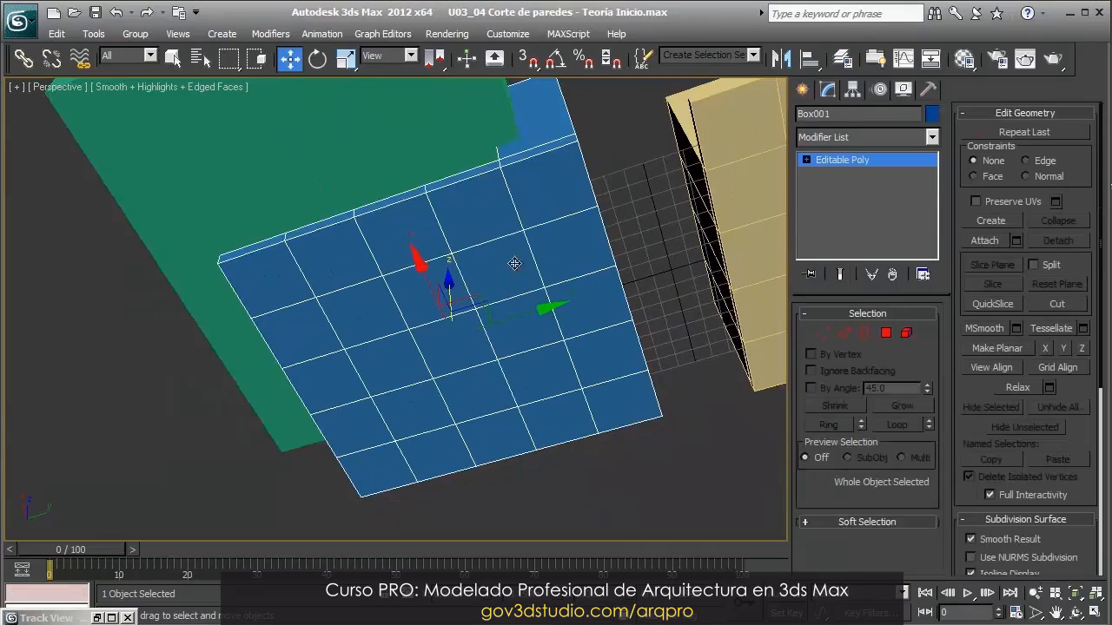
click(906, 333)
click(548, 300)
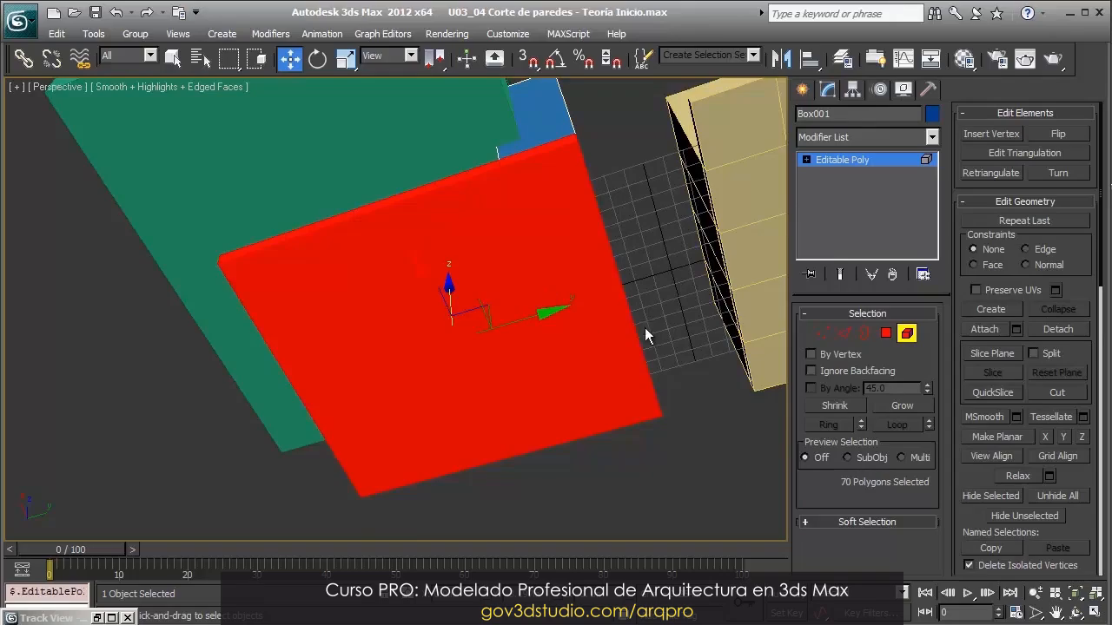
alt+middle_drag(644, 328, 579, 420)
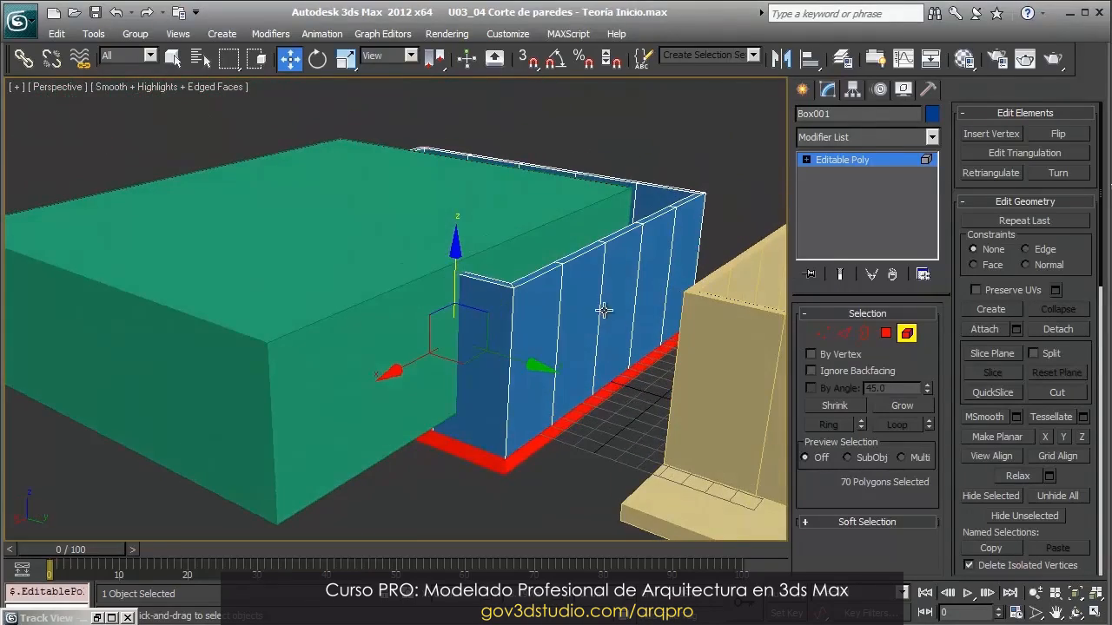
alt+middle_drag(655, 304, 479, 335)
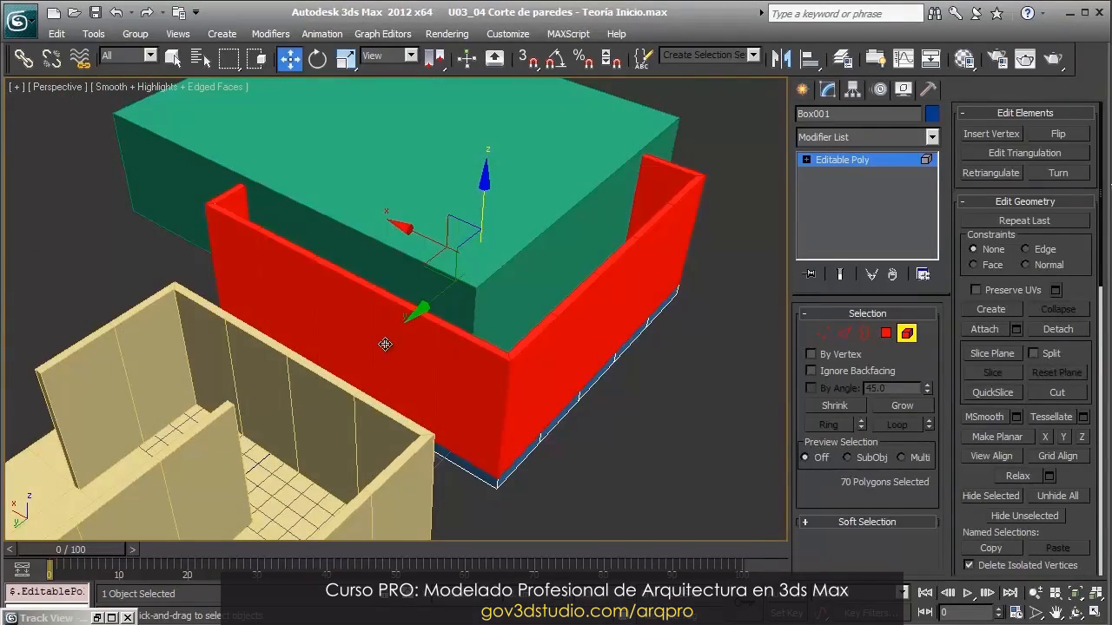
alt+middle_drag(385, 344, 510, 275)
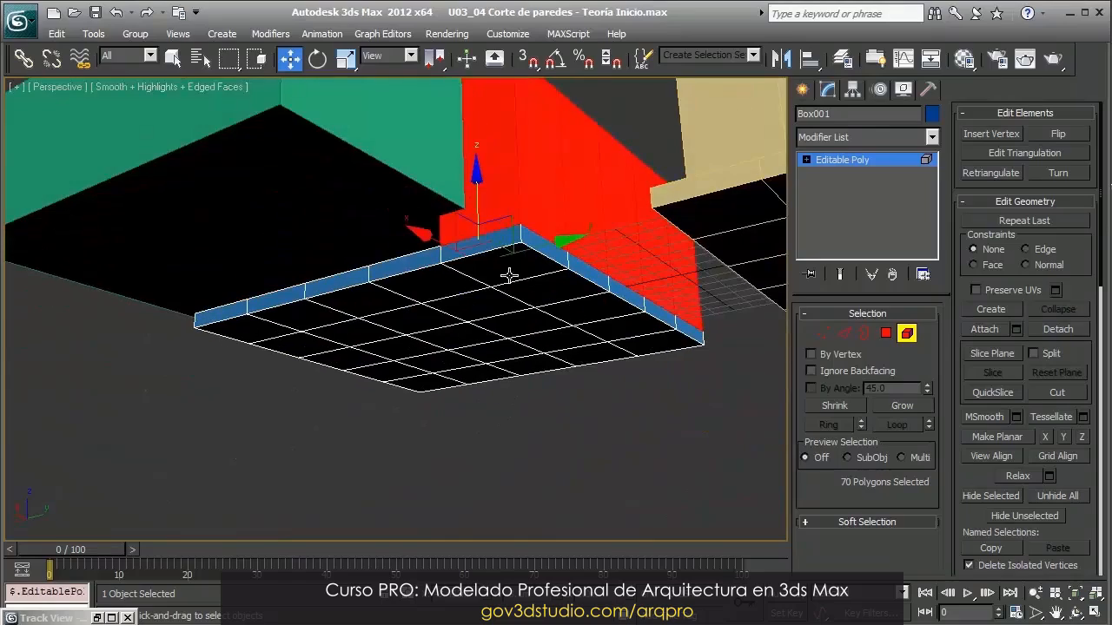
alt+middle_drag(428, 321, 602, 273)
click(906, 333)
alt+middle_drag(568, 185, 596, 269)
Subtract the green box from the blue house model with the ProBoolean compound object and end the picking
click(802, 90)
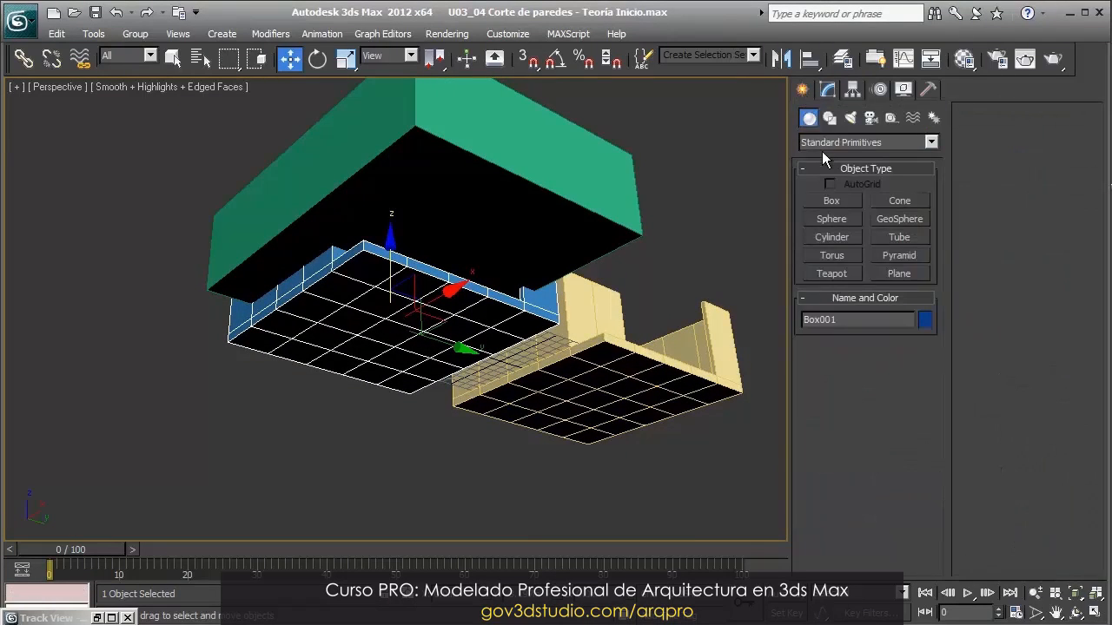
click(825, 142)
click(833, 180)
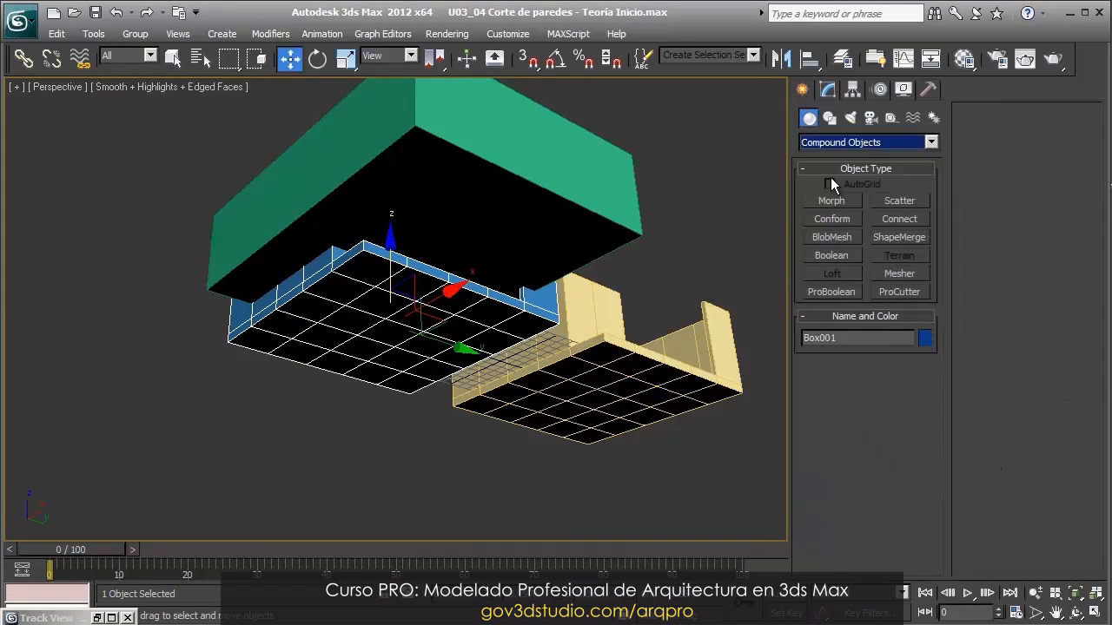
click(835, 291)
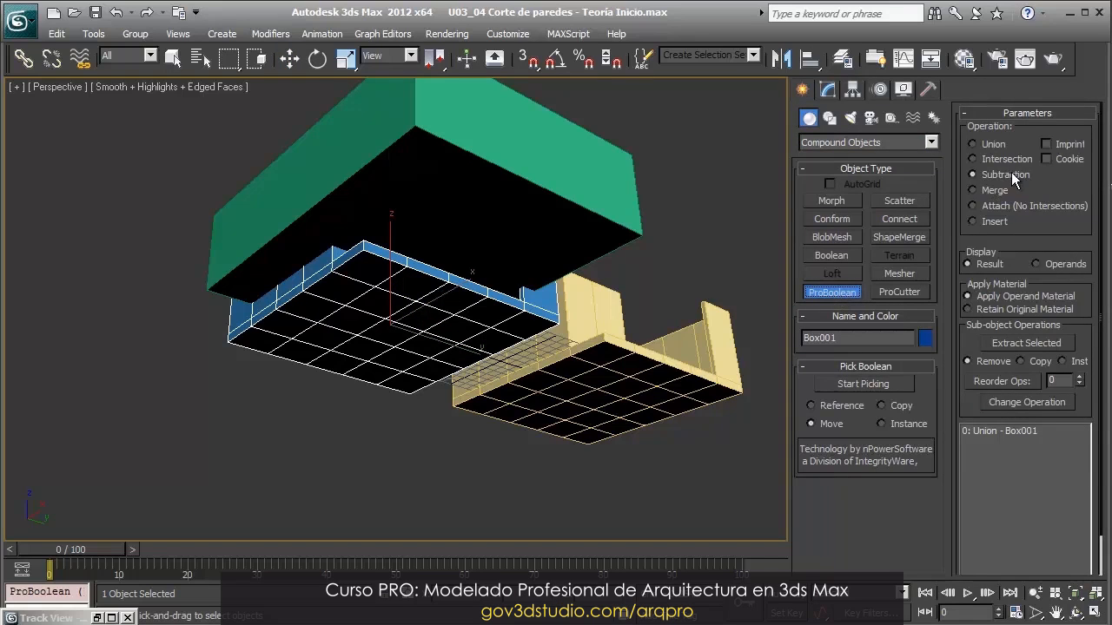
click(861, 383)
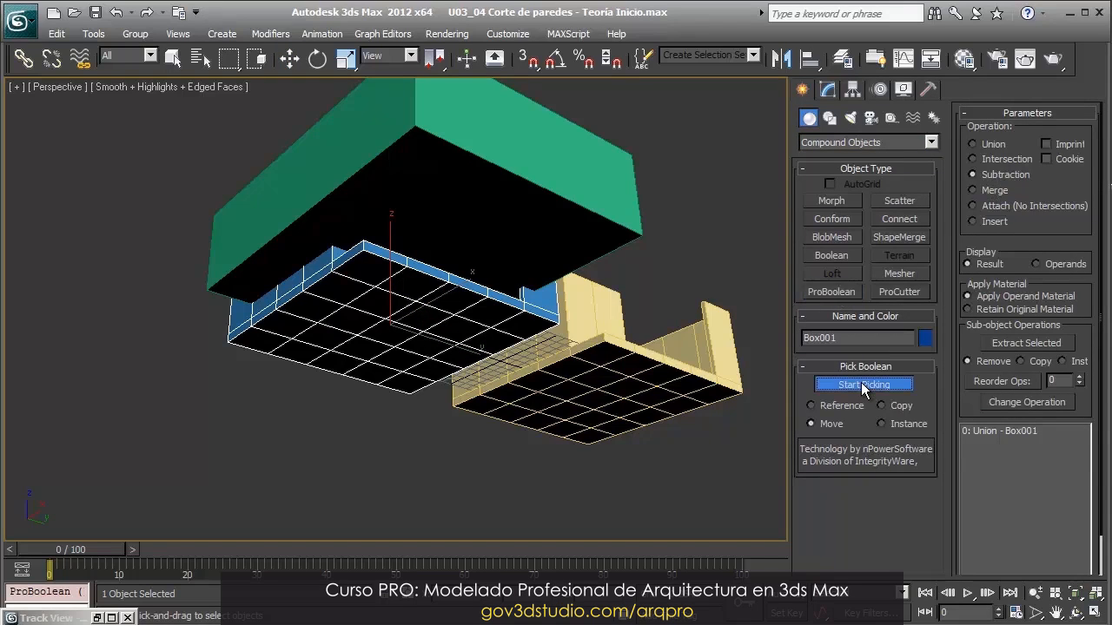
click(476, 196)
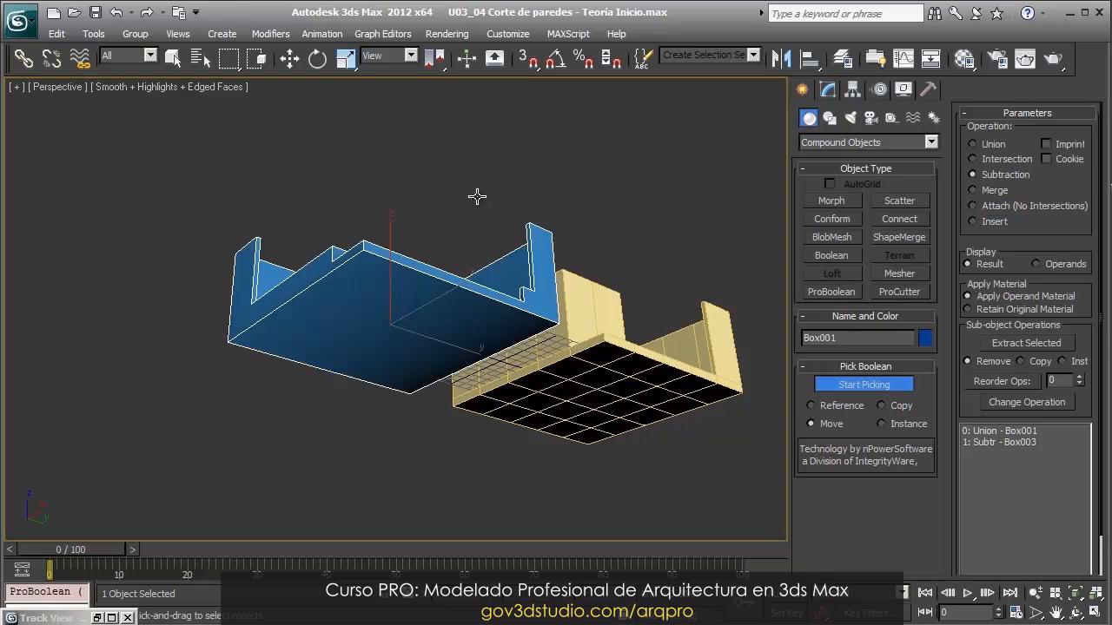
scroll(521, 254, up, 4)
key(w)
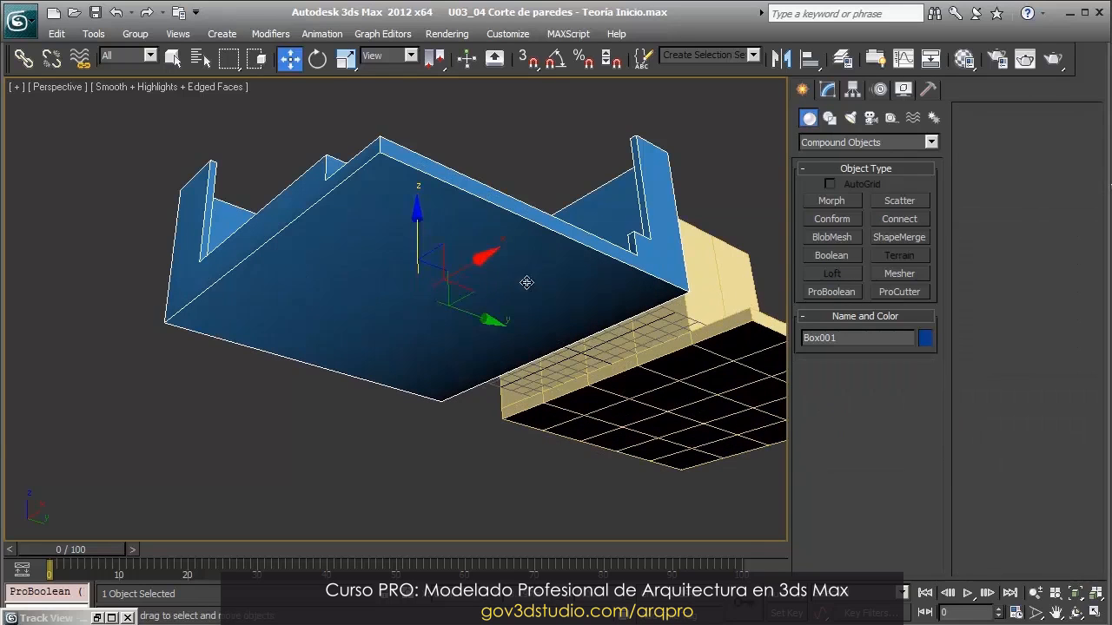
Examine the cut walls of the blue model from several angles and display its ProBoolean parameters for editing
alt+middle_drag(482, 218, 469, 325)
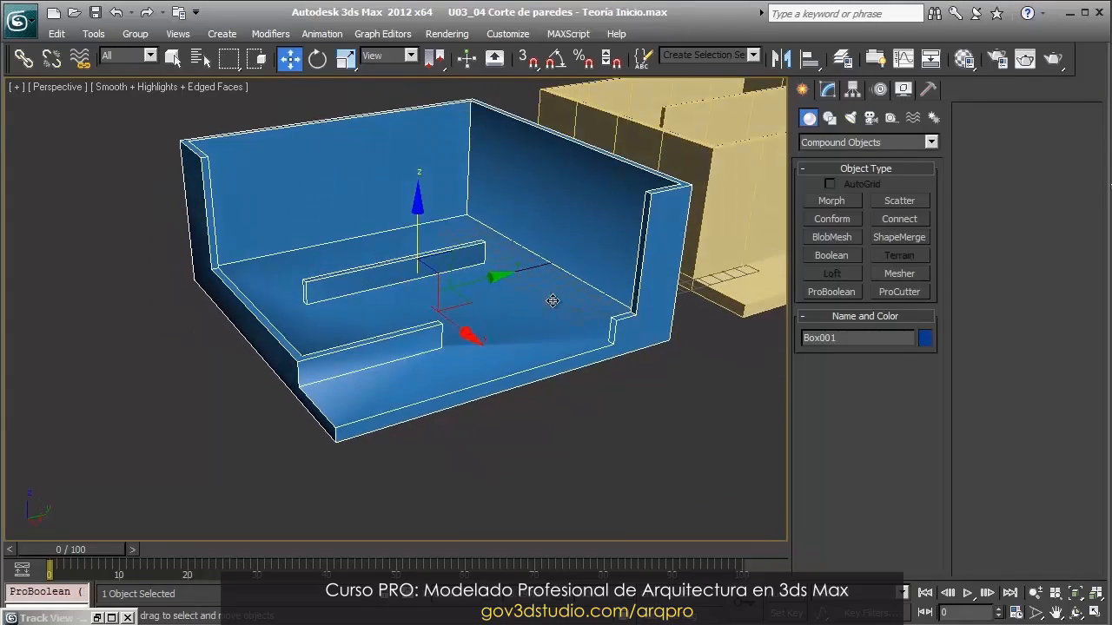
middle_drag(554, 301, 552, 324)
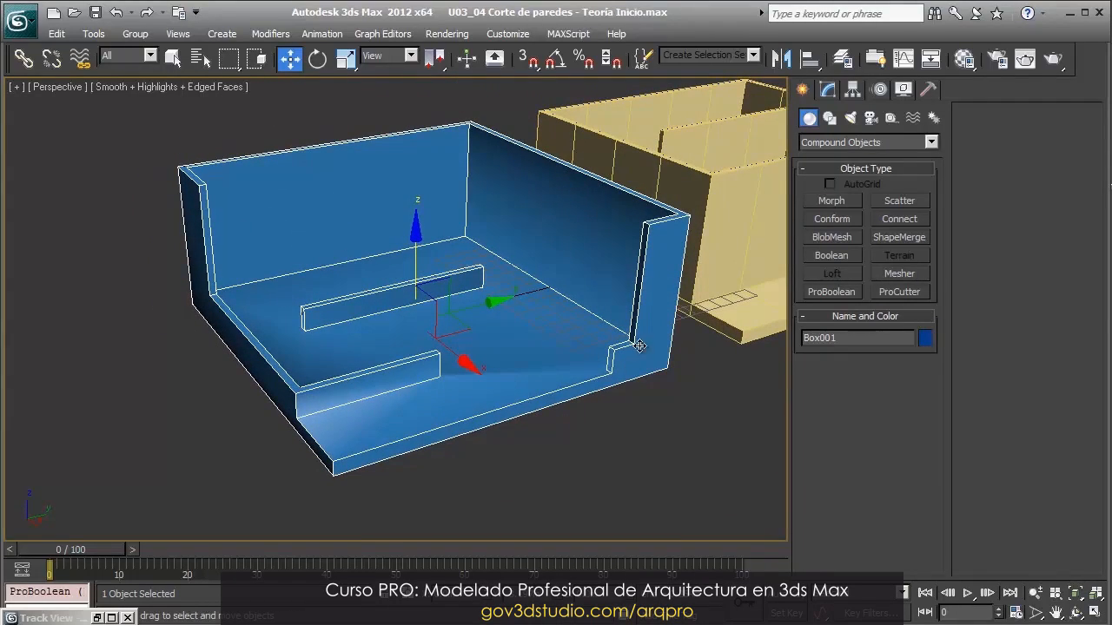
middle_drag(517, 302, 287, 343)
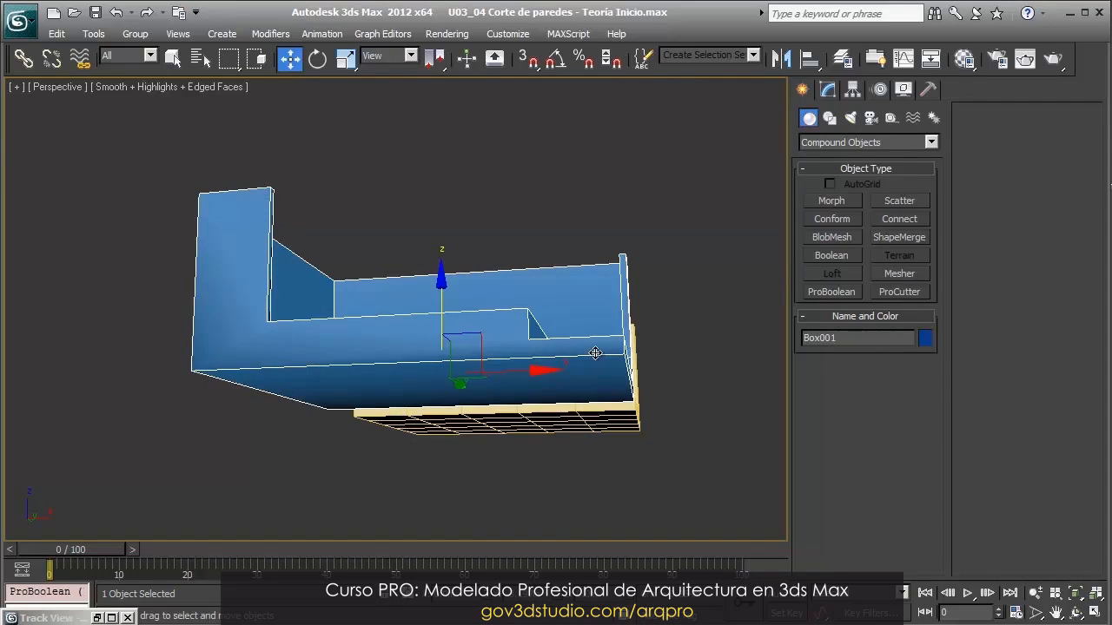
alt+middle_drag(595, 353, 562, 334)
click(826, 91)
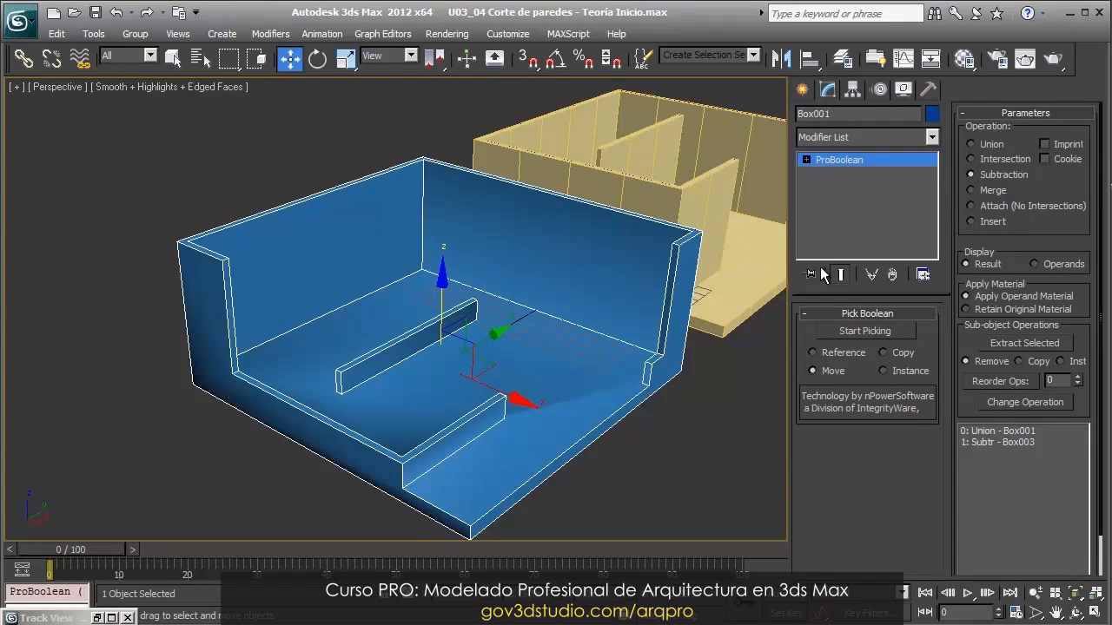
Select the subtracted box among the ProBoolean operands and move it along the X axis to shift the blue wall cut
click(807, 160)
click(834, 176)
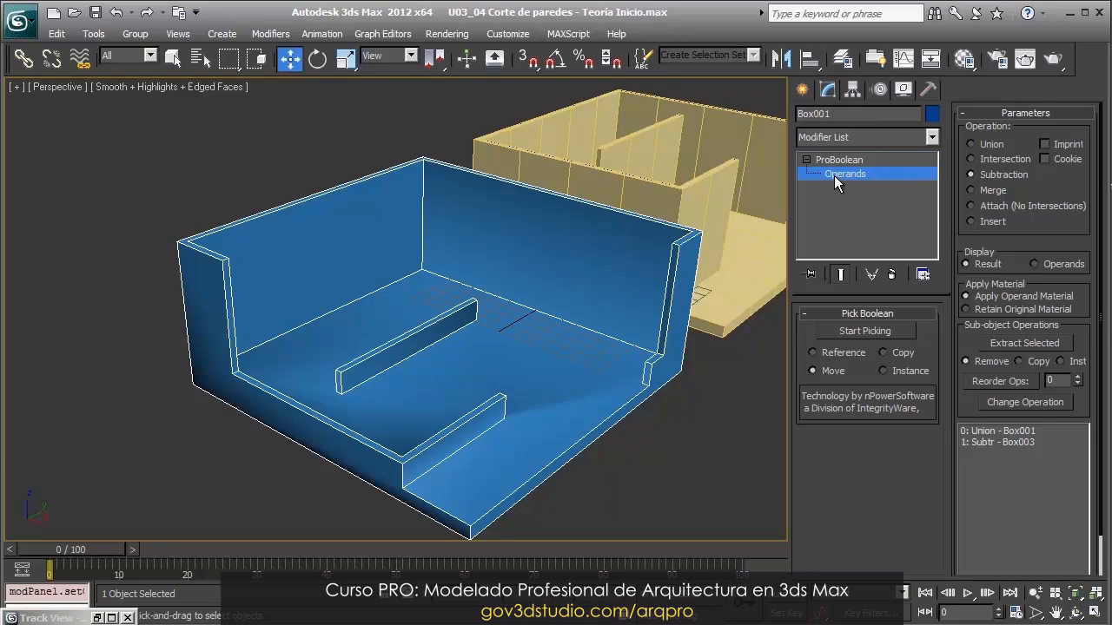
click(988, 441)
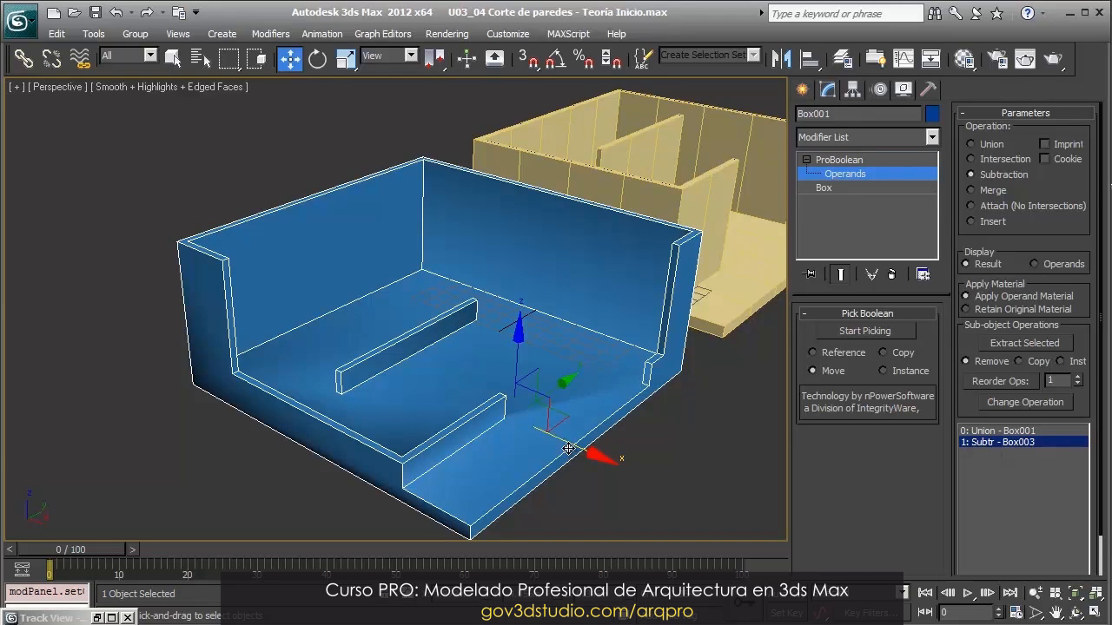
drag(568, 449, 594, 392)
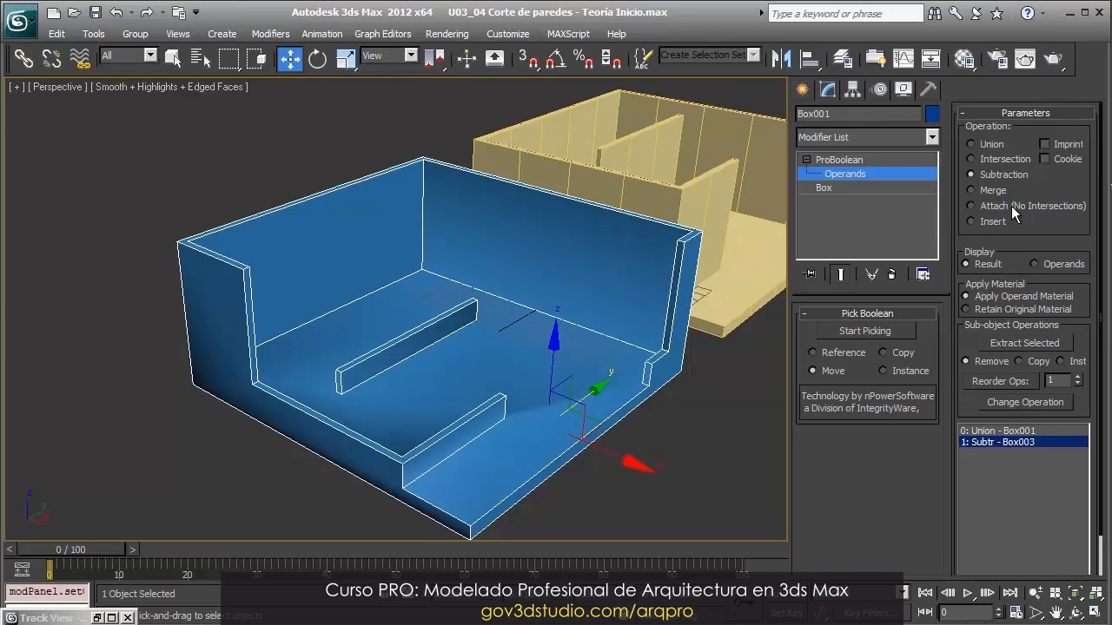
Show the ProBoolean operands, move the subtracted box back along X over the blue house, and display the result again
click(1035, 261)
scroll(647, 345, down, 4)
alt+middle_drag(596, 310, 687, 314)
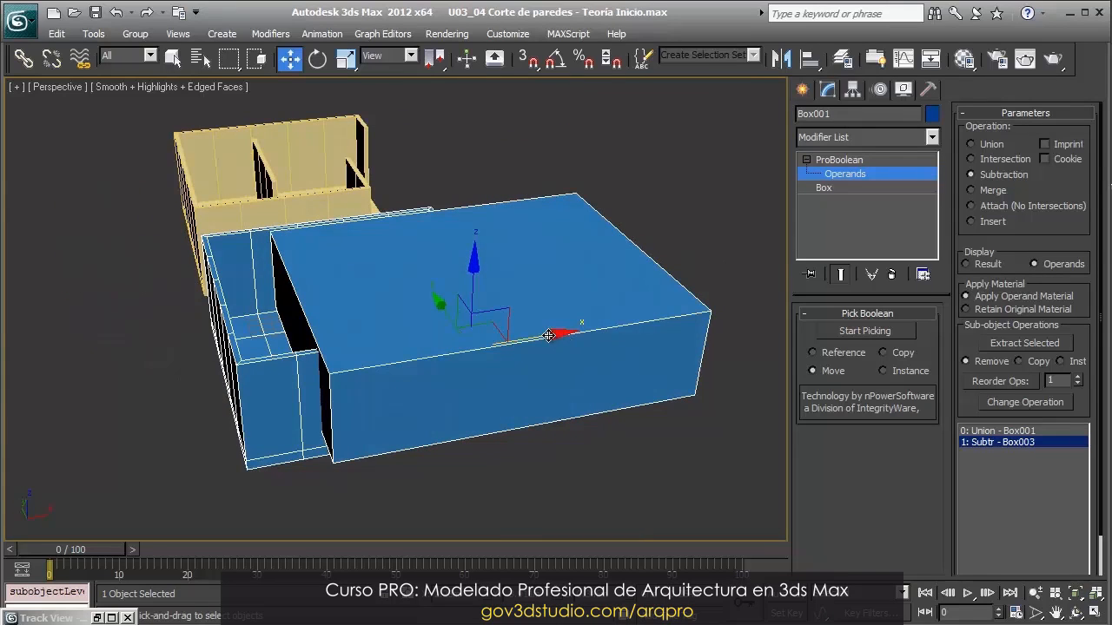
drag(551, 338, 513, 337)
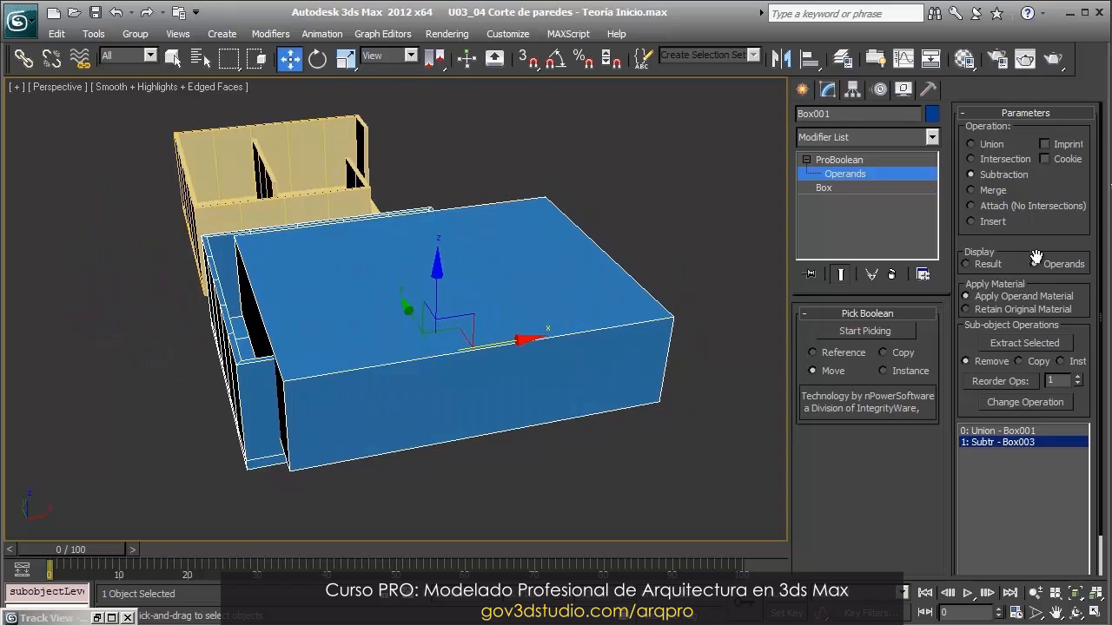
click(966, 263)
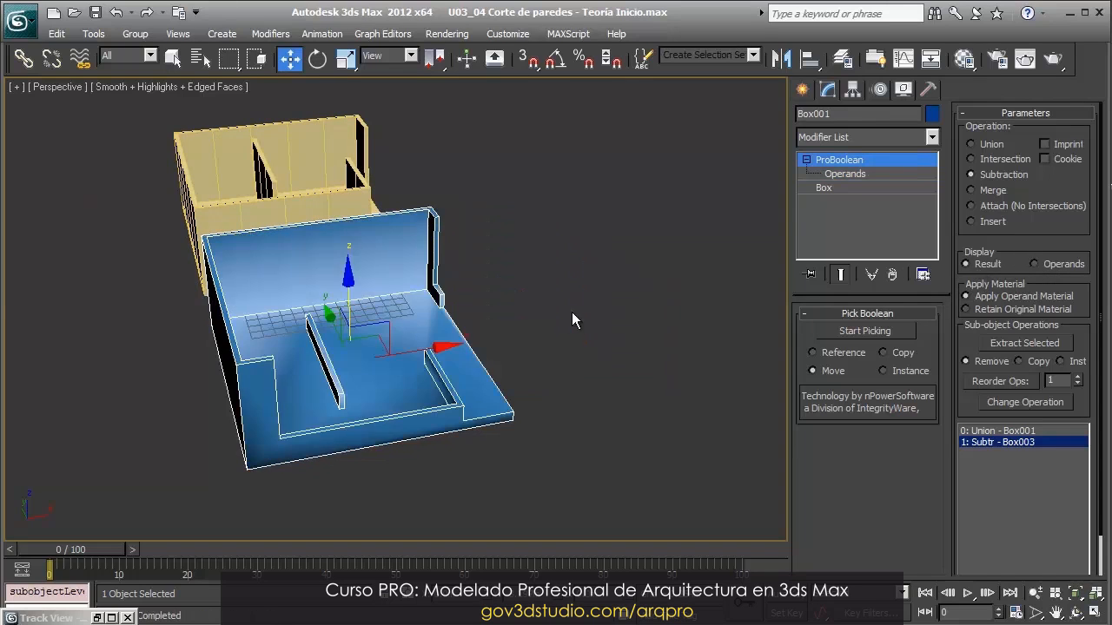
alt+middle_drag(572, 312, 408, 333)
mouse_move(398, 366)
mouse_down()
mouse_move(389, 373)
mouse_move(411, 360)
mouse_up()
key(ctrl+z)
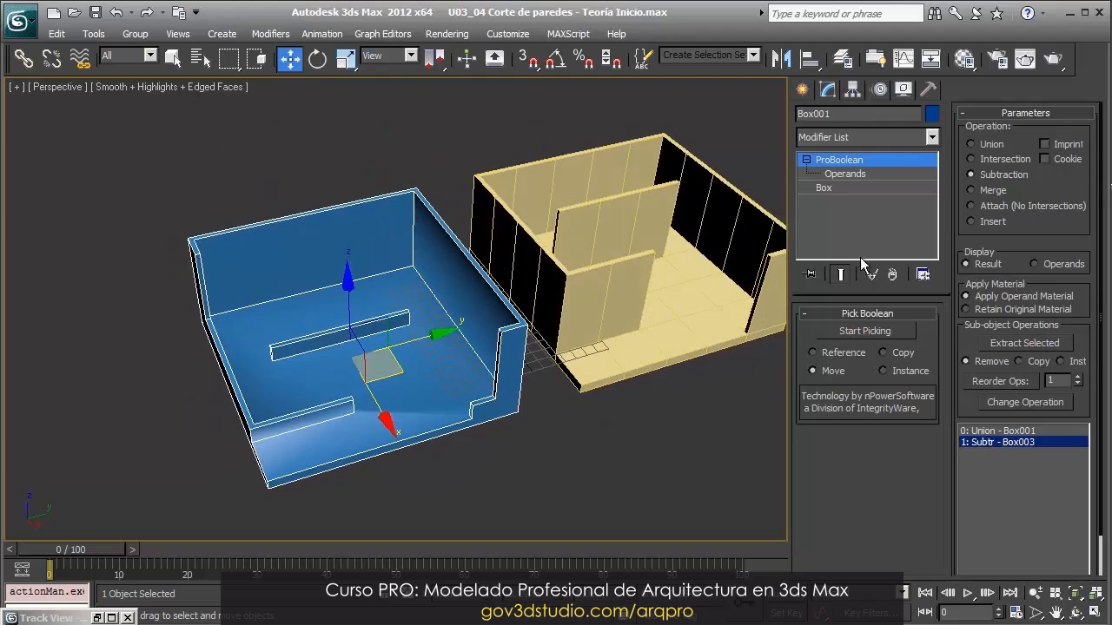
Move the subtracted box operand horizontally until it cuts every wall of the blue model, and return to the ProBoolean level
click(849, 175)
drag(385, 432, 377, 359)
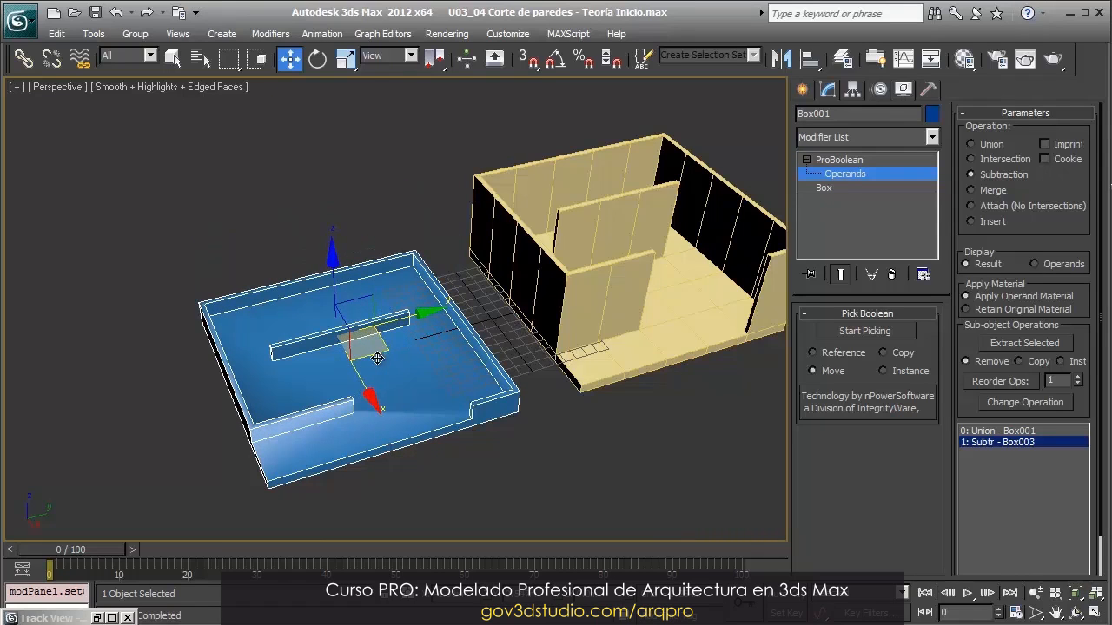
click(839, 159)
Examine the evenly cut blue model from above and below, and compare it with the yellow house
scroll(530, 344, up, 5)
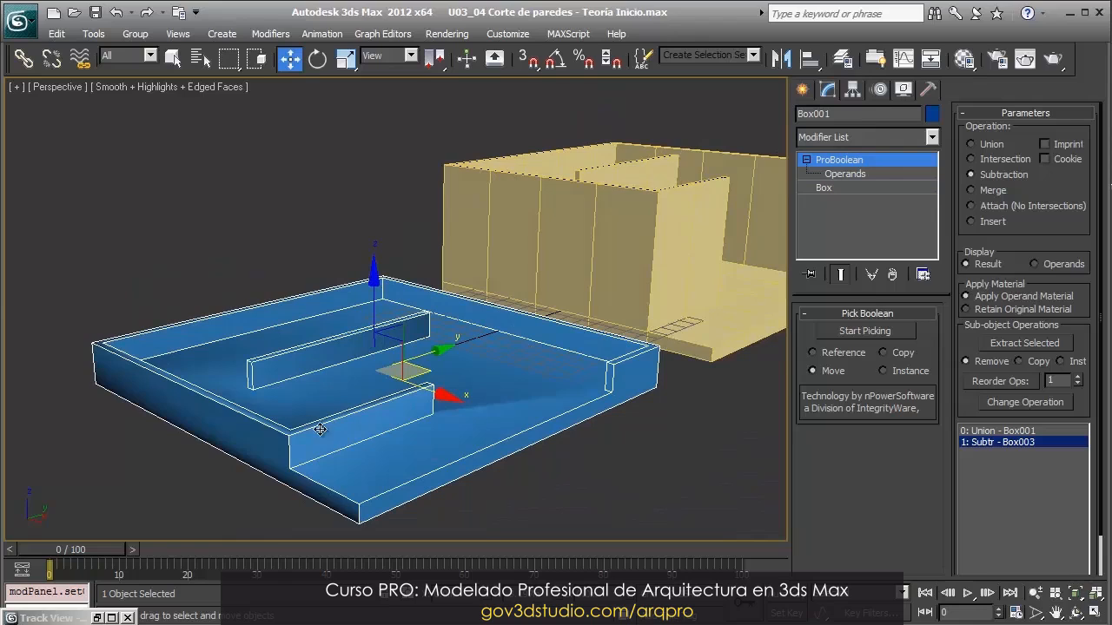
alt+middle_drag(333, 413, 286, 297)
alt+middle_drag(495, 391, 440, 359)
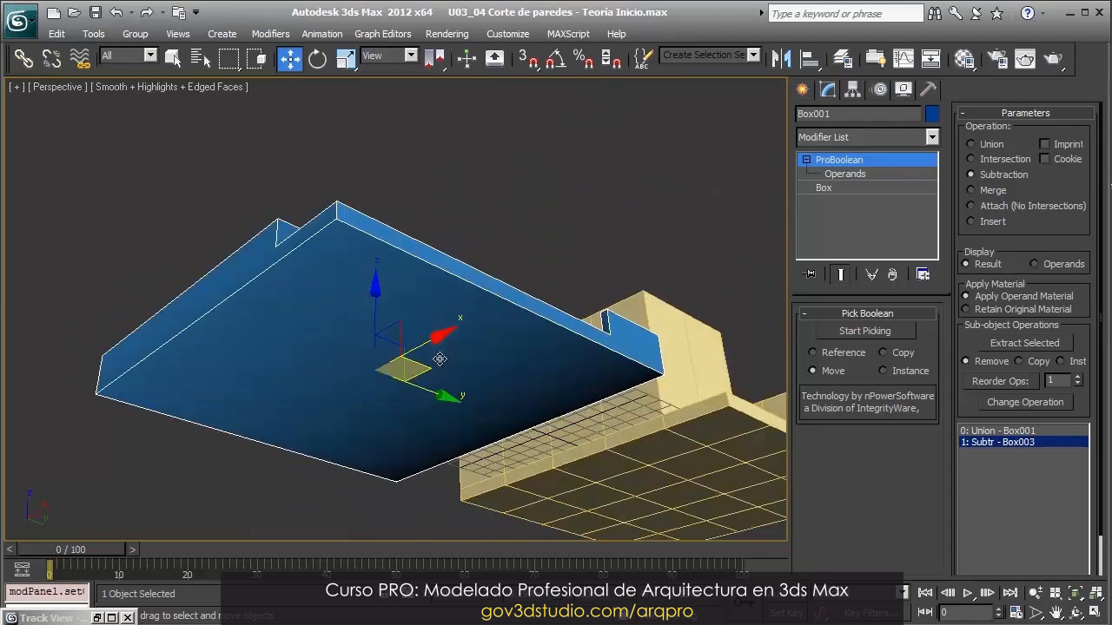
alt+middle_drag(556, 306, 541, 345)
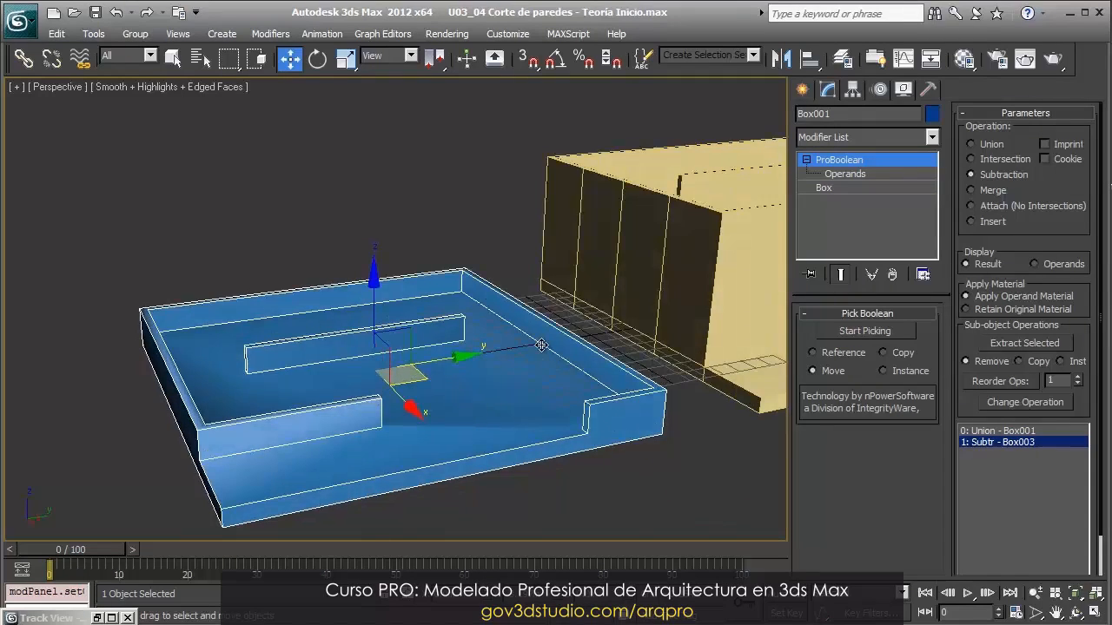
scroll(539, 352, down, 3)
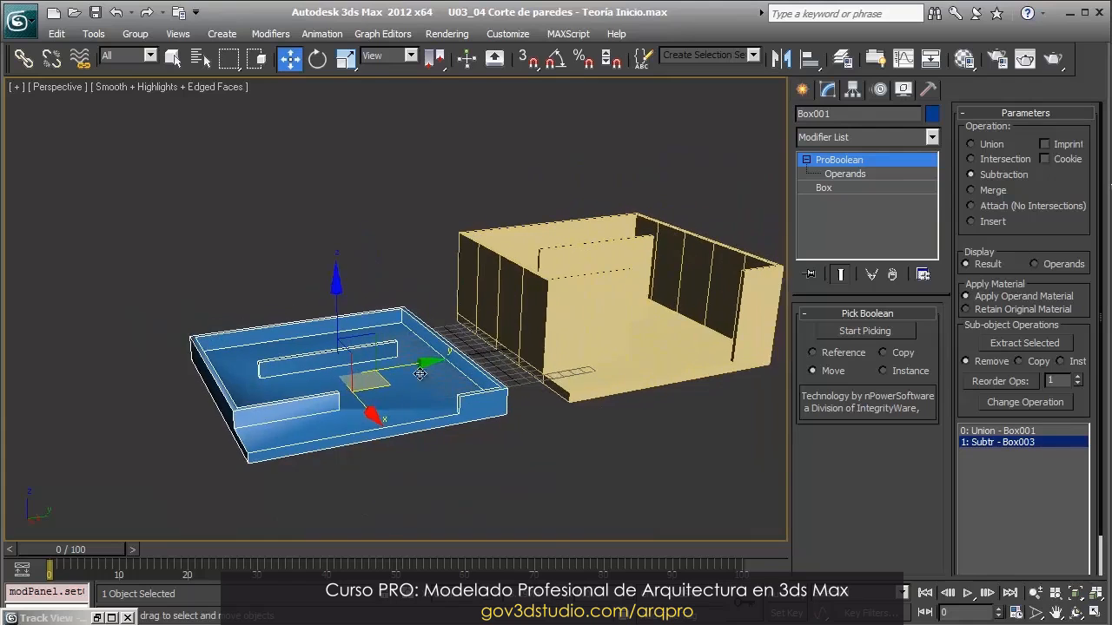
scroll(458, 365, up, 2)
alt+middle_drag(627, 347, 754, 260)
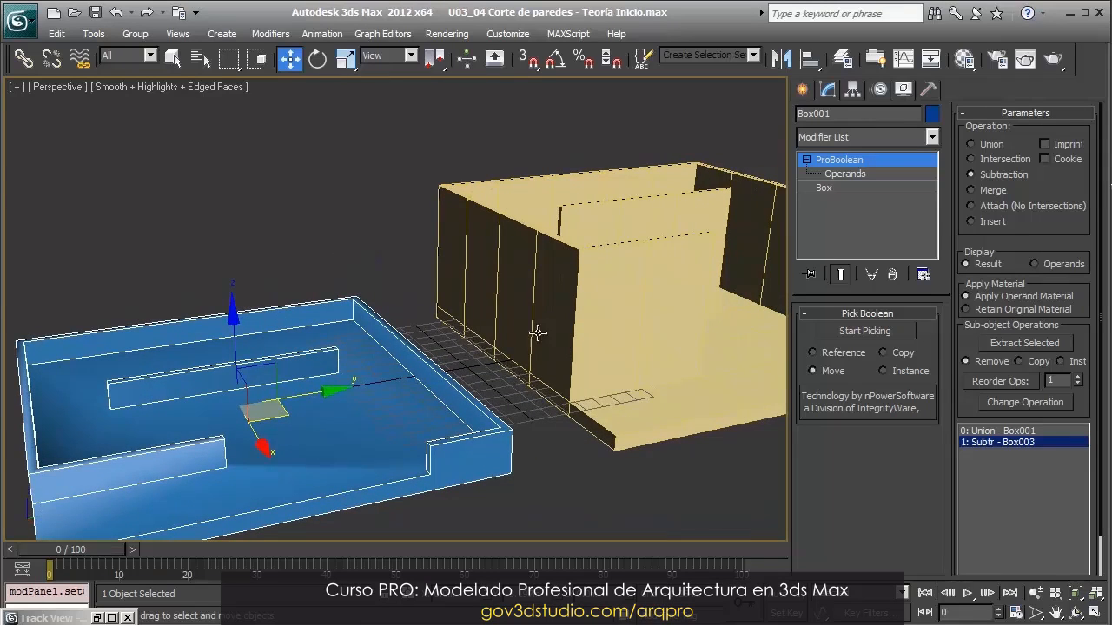
scroll(538, 332, down, 3)
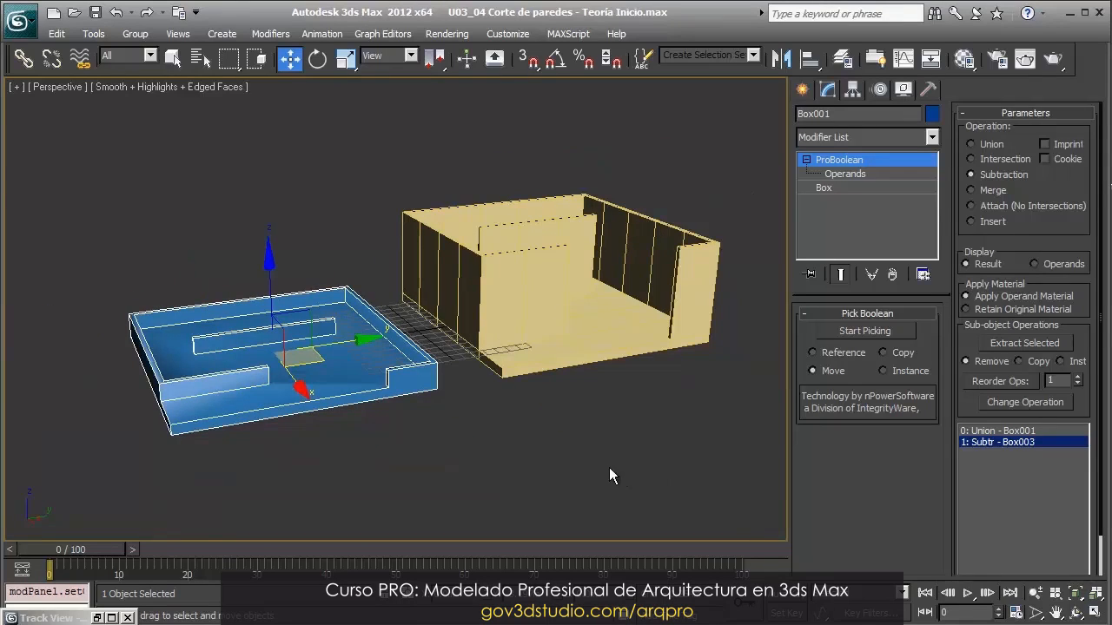
Select the yellow house model and apply a Slice modifier with the Remove Top slice type
click(609, 467)
middle_drag(472, 332, 397, 351)
scroll(397, 351, up, 3)
middle_drag(535, 343, 594, 322)
click(601, 379)
alt+middle_drag(686, 316, 523, 330)
click(884, 137)
drag(932, 182, 913, 456)
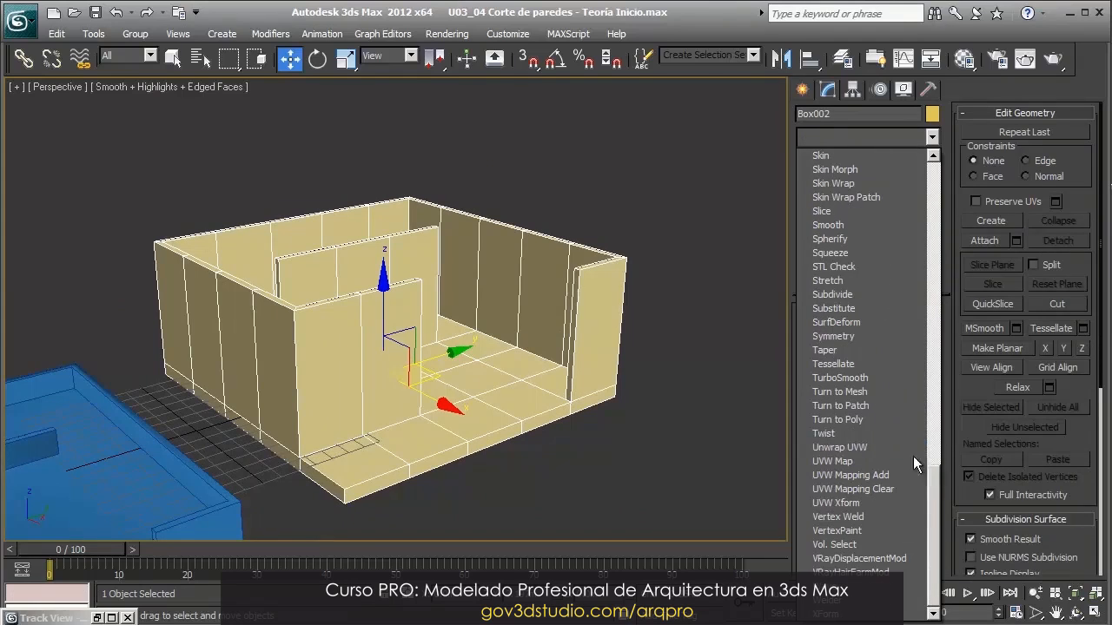
click(825, 211)
click(834, 382)
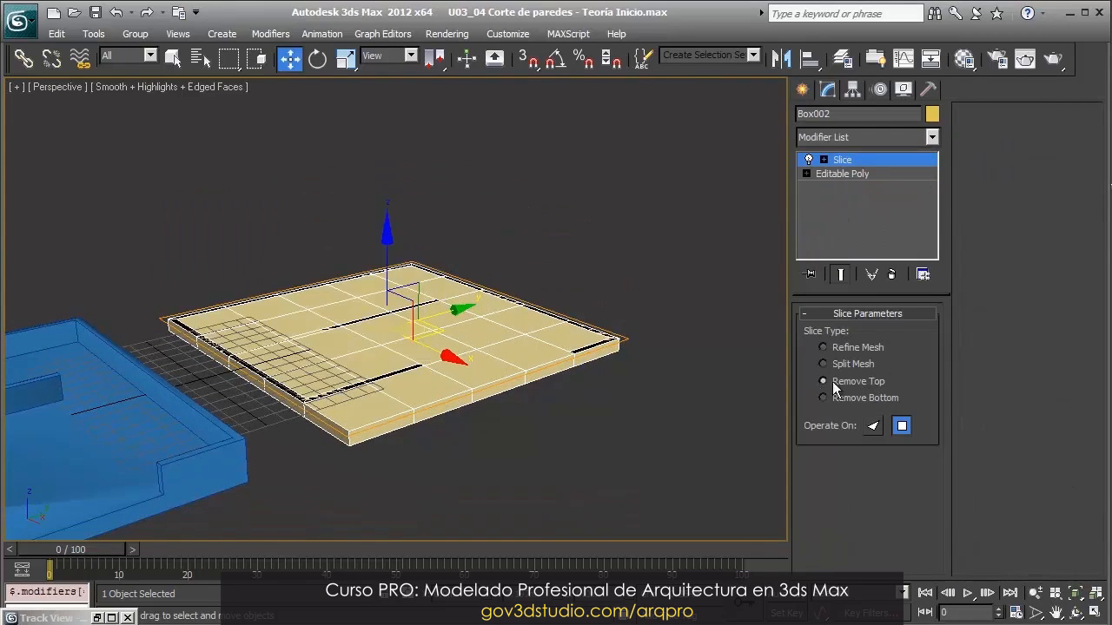
middle_drag(398, 304, 421, 329)
drag(413, 296, 427, 188)
key(ctrl+z)
Raise the slice plane to just below the tops of the yellow walls and look closely at their cut edges
click(852, 177)
alt+middle_drag(517, 261, 573, 320)
scroll(441, 355, up, 5)
middle_drag(559, 439, 556, 348)
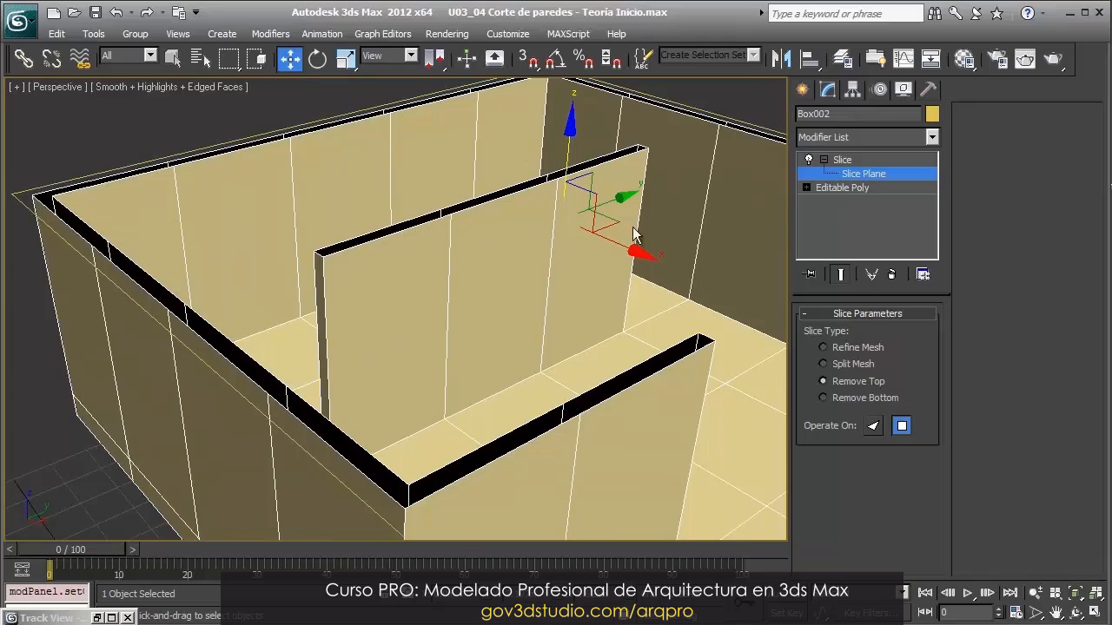
Add a Cap Holes modifier above Slice to close the open tops of the yellow walls
click(859, 143)
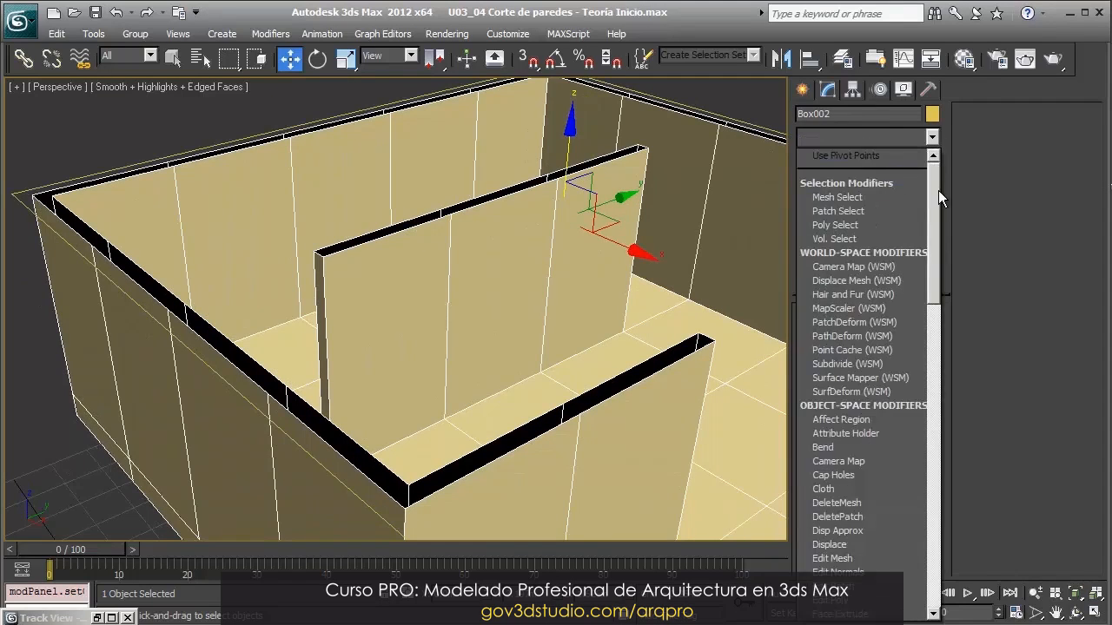
scroll(889, 281, down, 5)
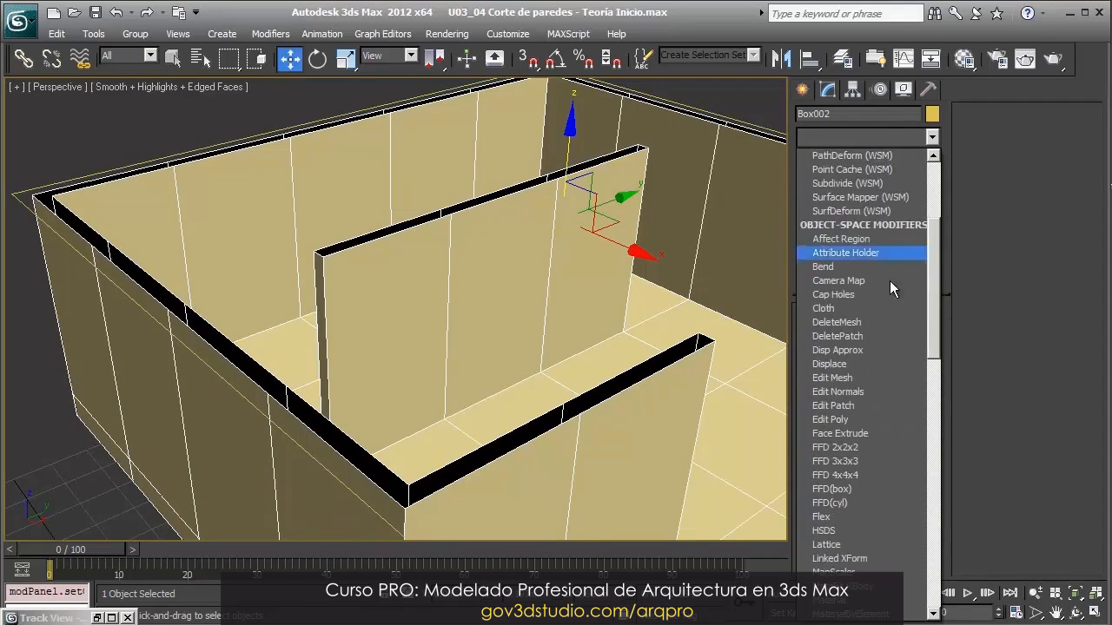
click(830, 295)
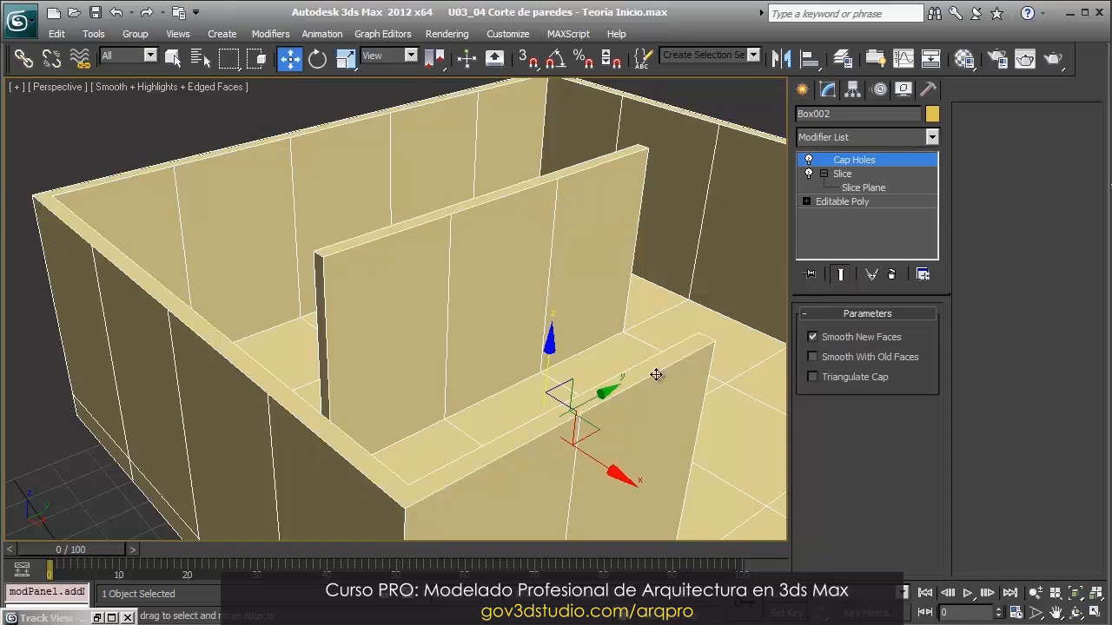
scroll(599, 361, down, 5)
scroll(642, 323, up, 4)
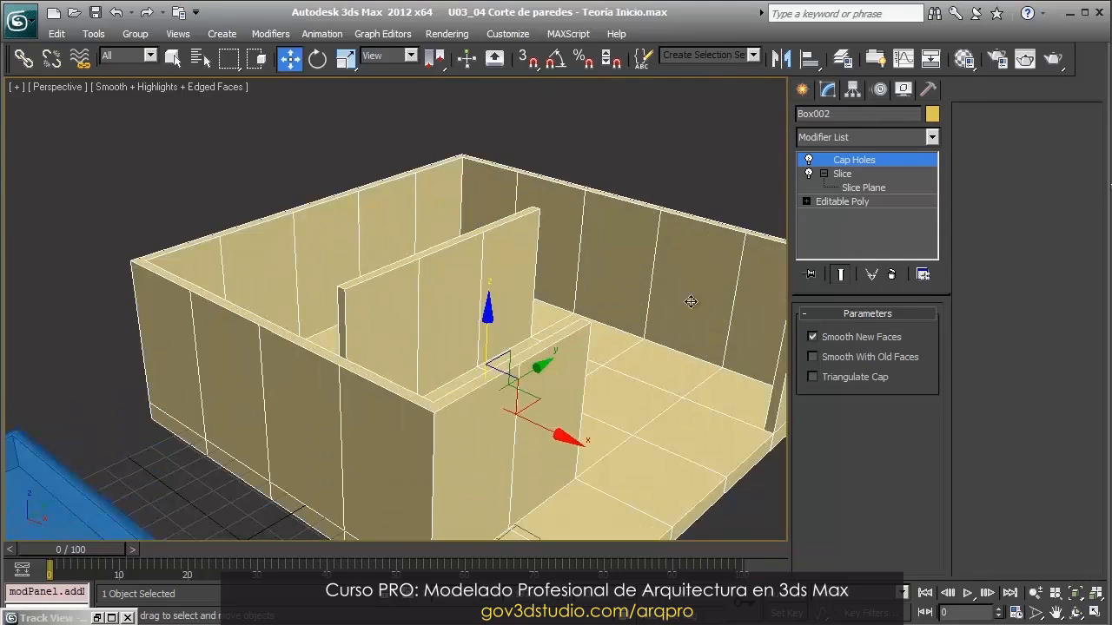
Lower the slice plane until only short walls remain on the yellow model, and raise it back near the wall tops
click(862, 188)
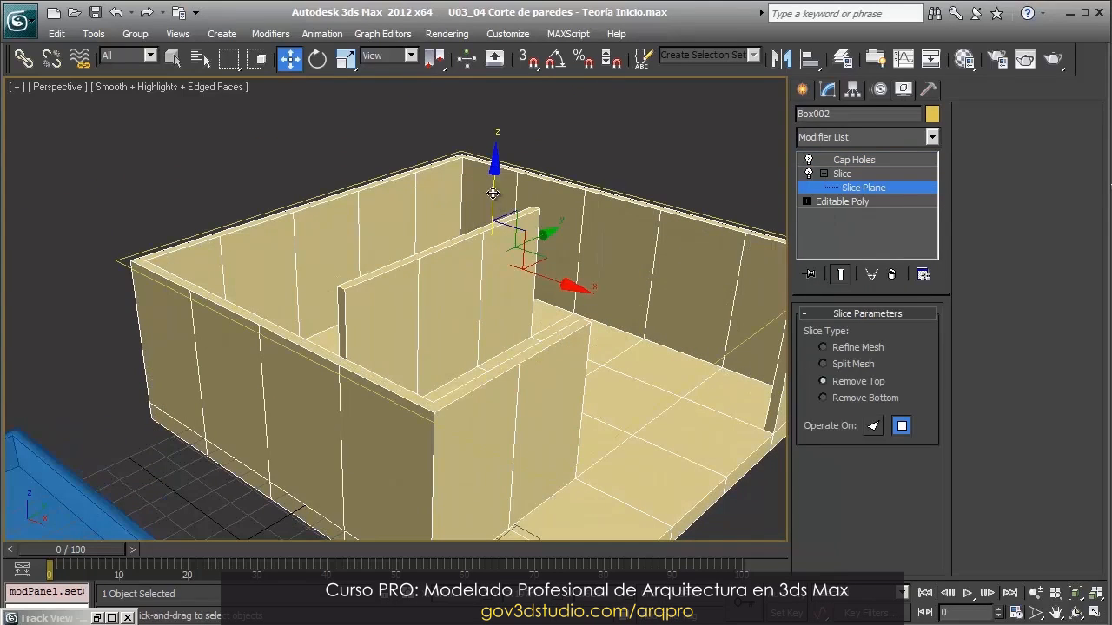
drag(491, 218, 523, 311)
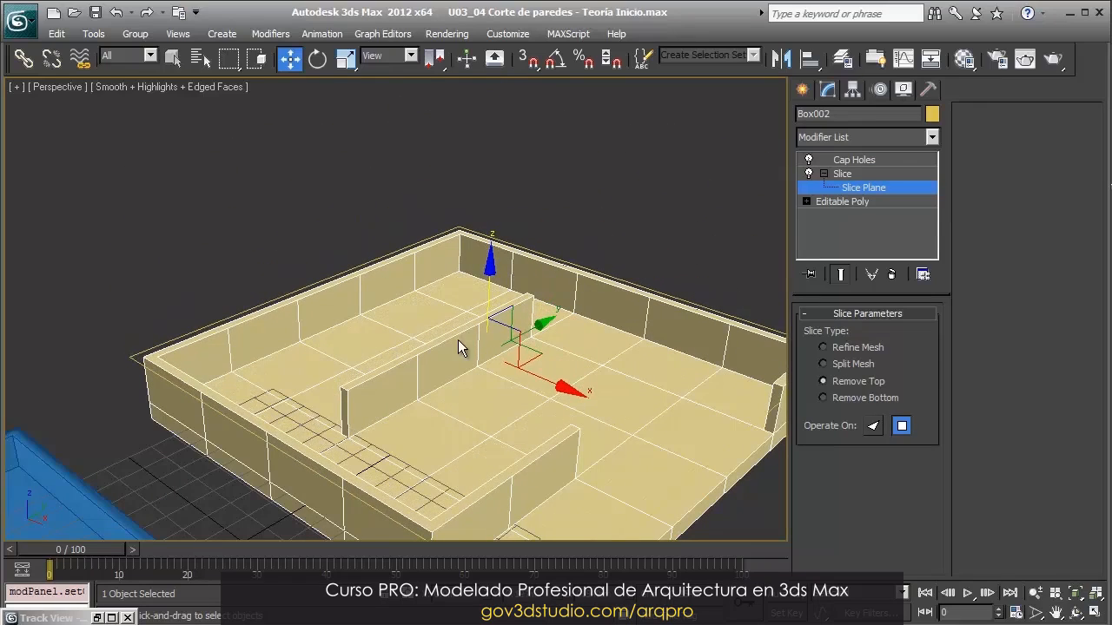
scroll(522, 352, down, 3)
middle_drag(522, 352, 475, 300)
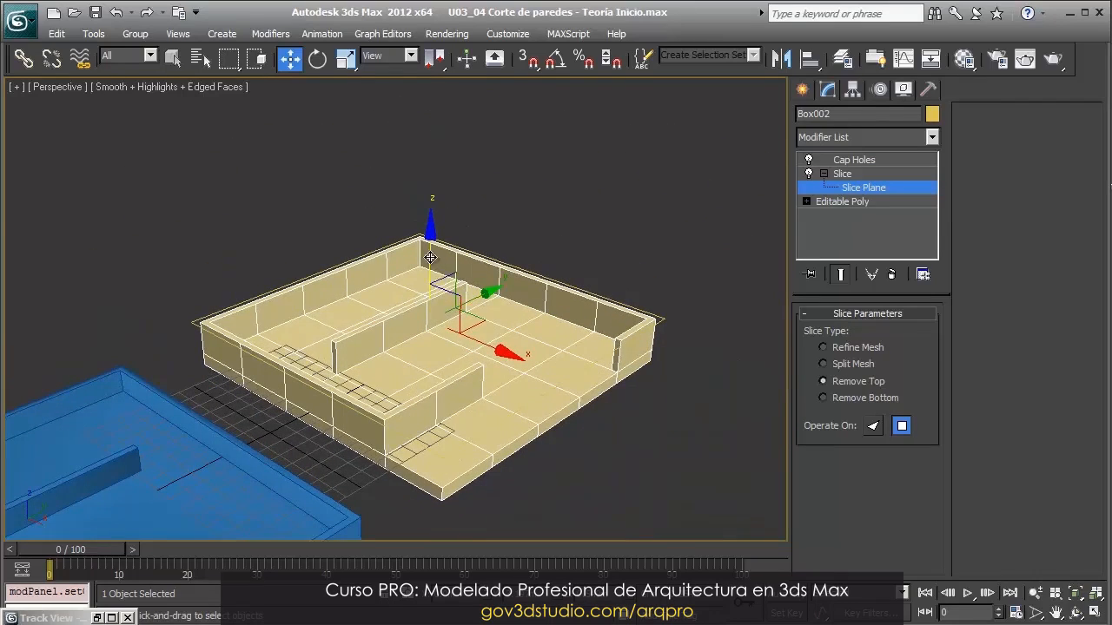
drag(431, 244, 442, 160)
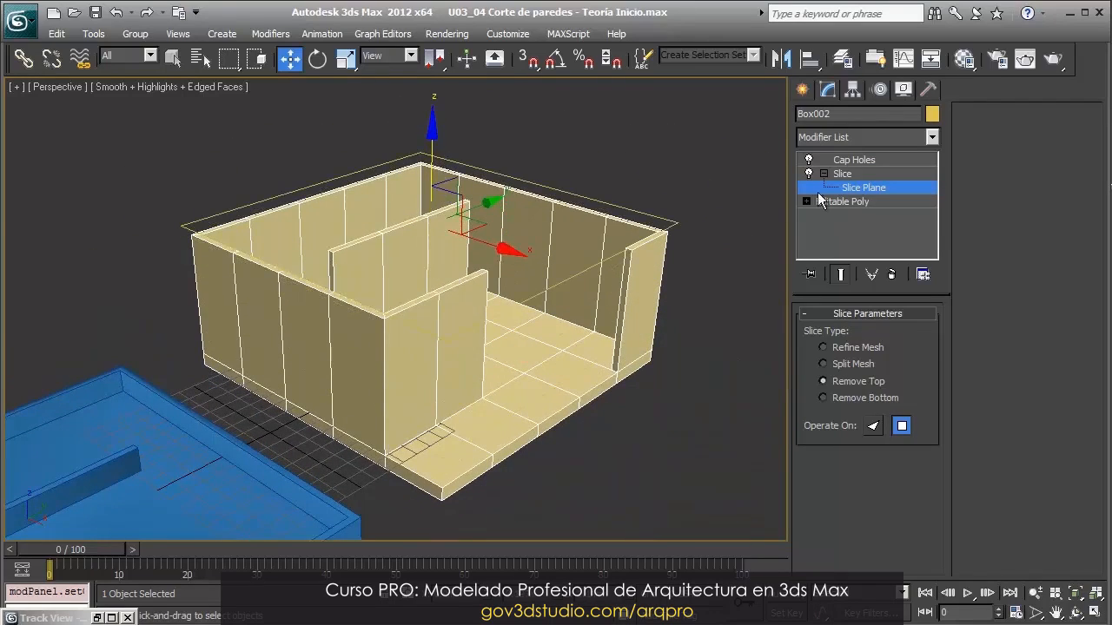
Tilt the slice plane steeply and turn it about the vertical axis to cut the yellow house diagonally
click(318, 58)
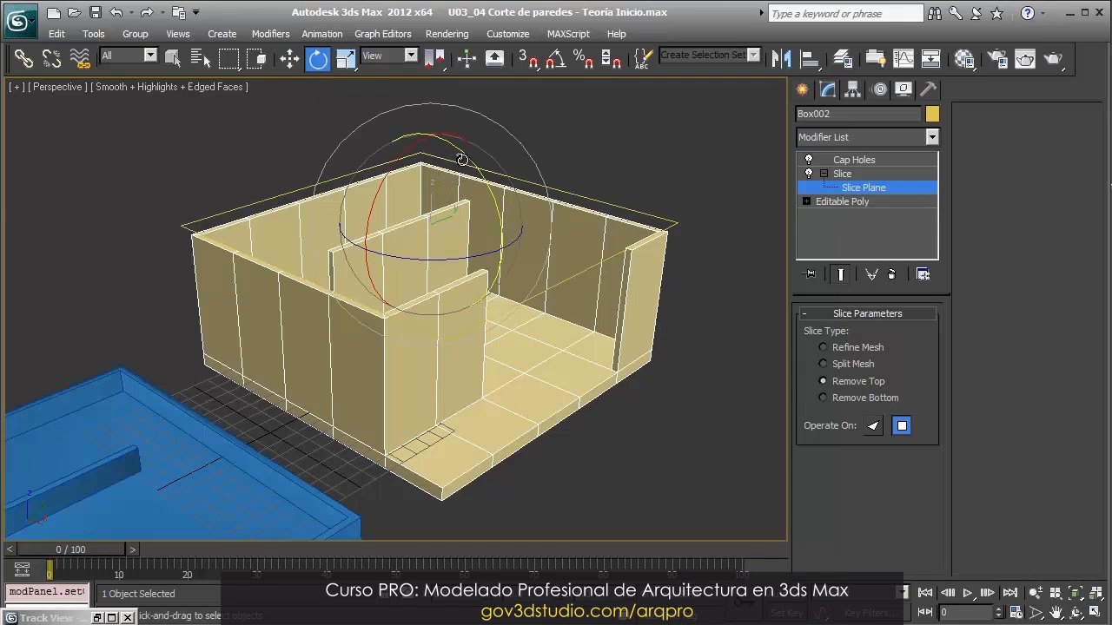
drag(462, 160, 535, 214)
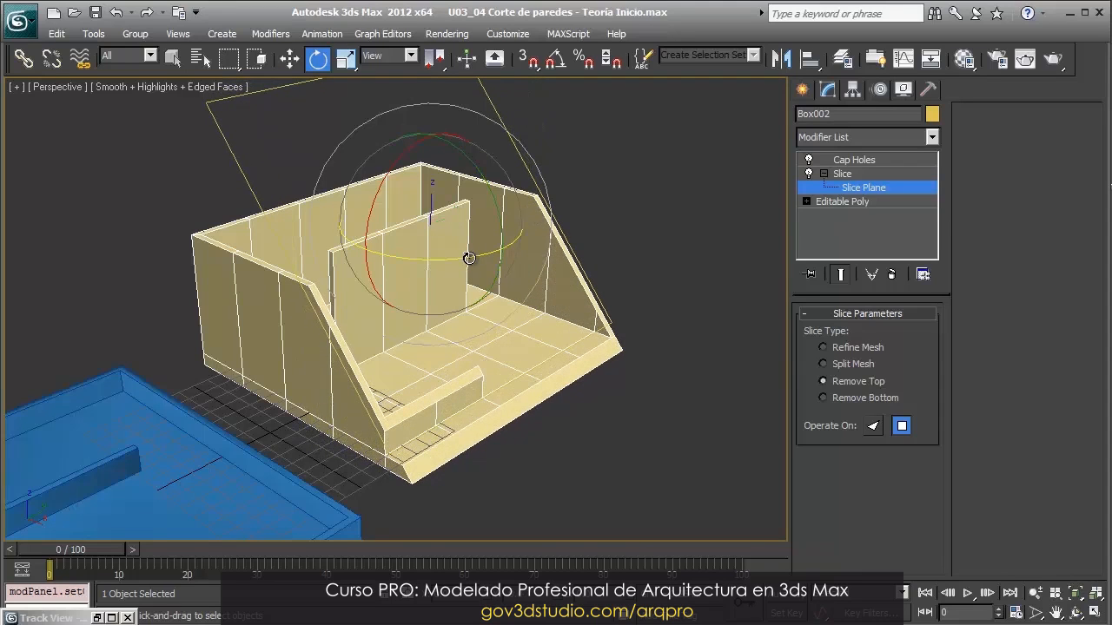
drag(469, 258, 395, 265)
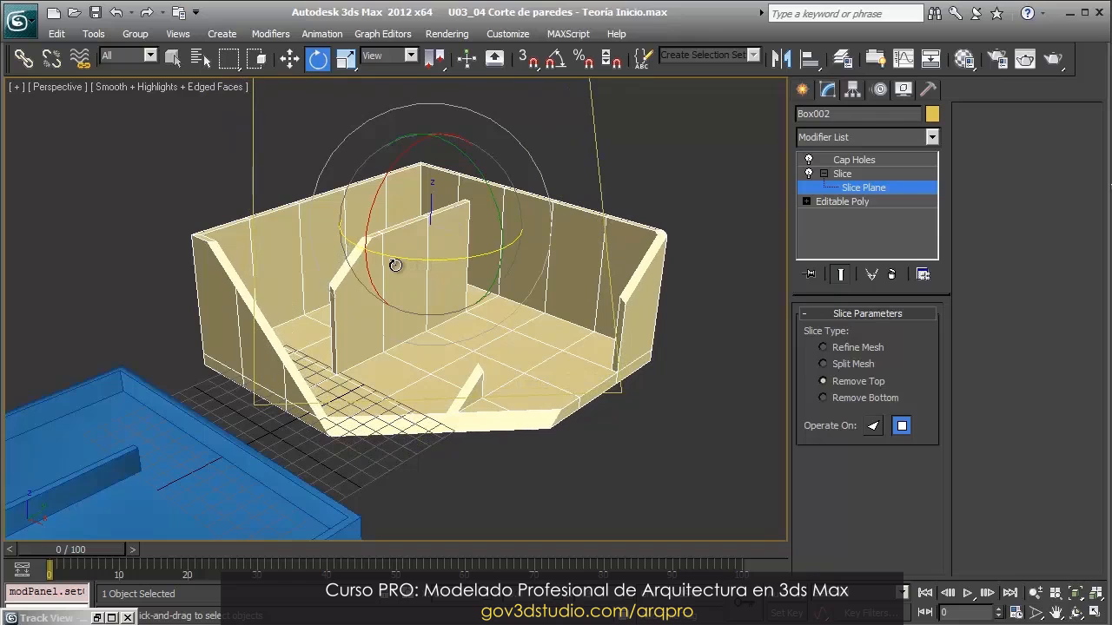
Move the tilted slice plane horizontally across the yellow house and inspect the diagonal cut from another angle
key(w)
alt+middle_drag(395, 265, 397, 253)
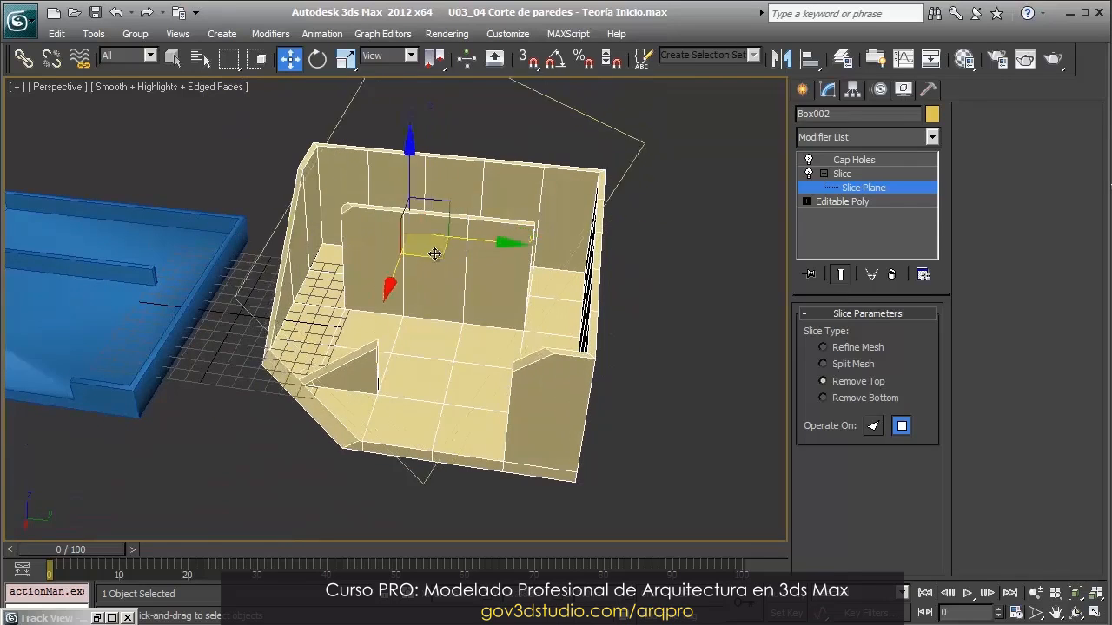
drag(435, 254, 564, 260)
alt+middle_drag(480, 382, 521, 405)
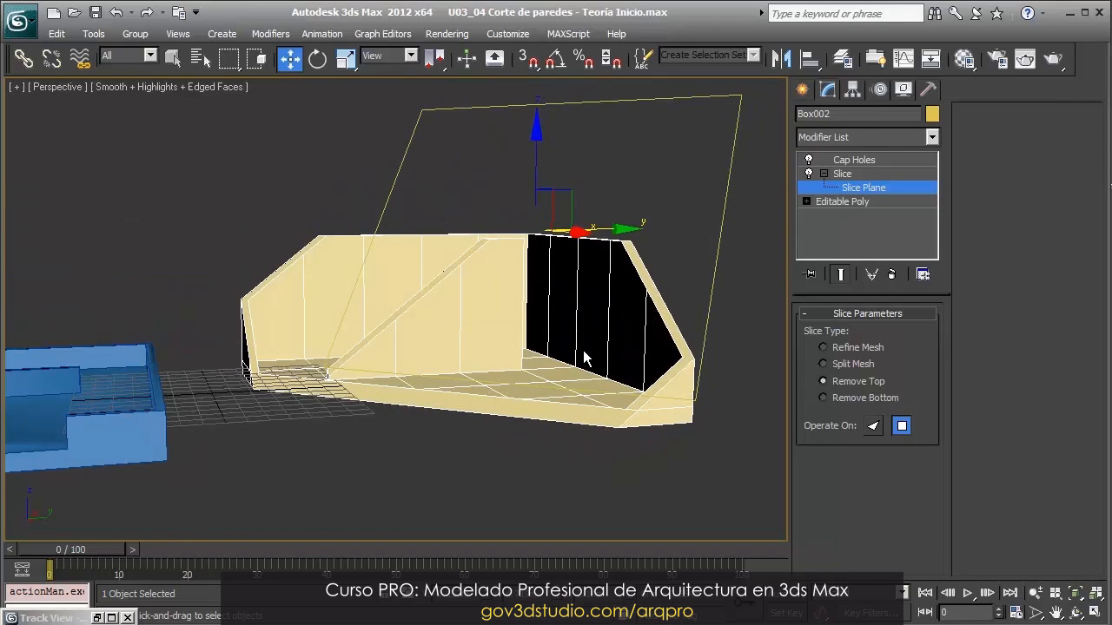
Turn off the Slice and Cap Holes modifiers and select all wall elements of the yellow model's Editable Poly
click(809, 173)
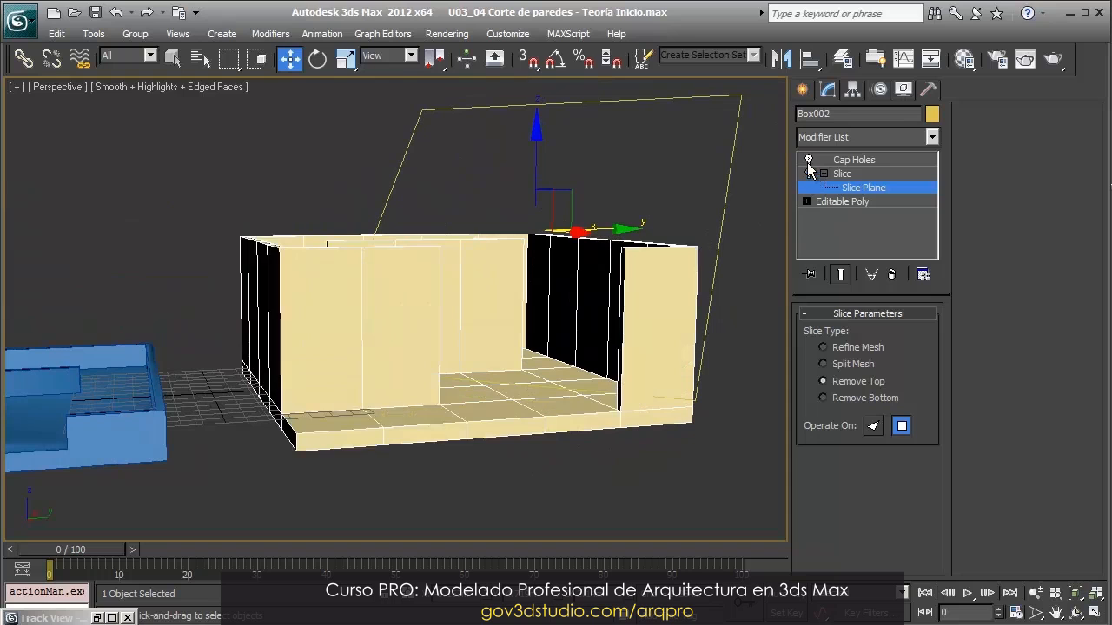
alt+middle_drag(665, 259, 551, 261)
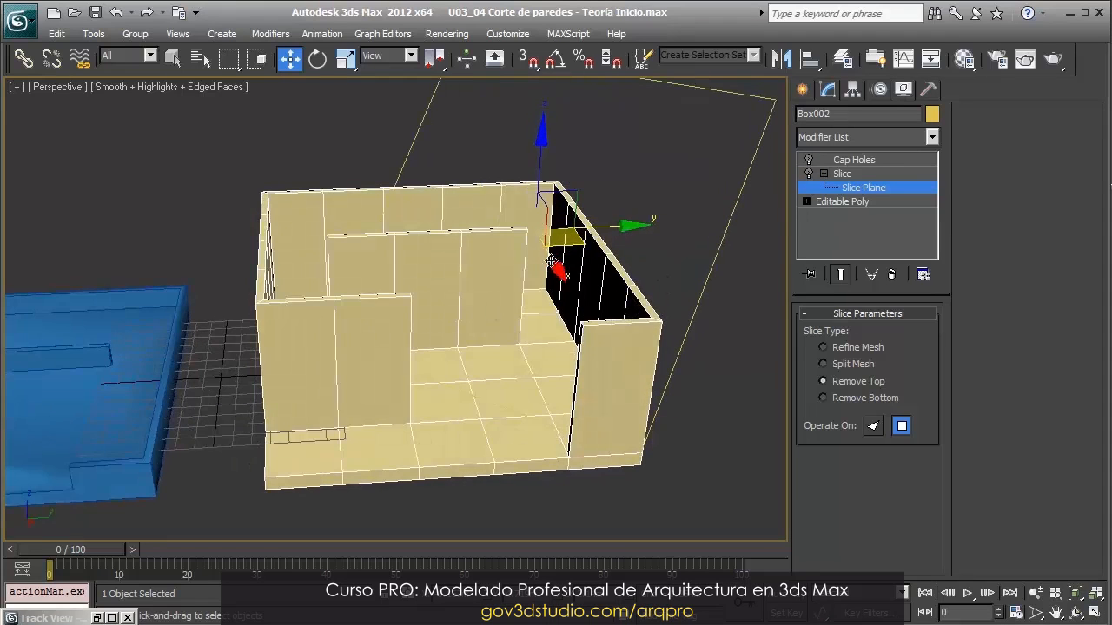
click(847, 203)
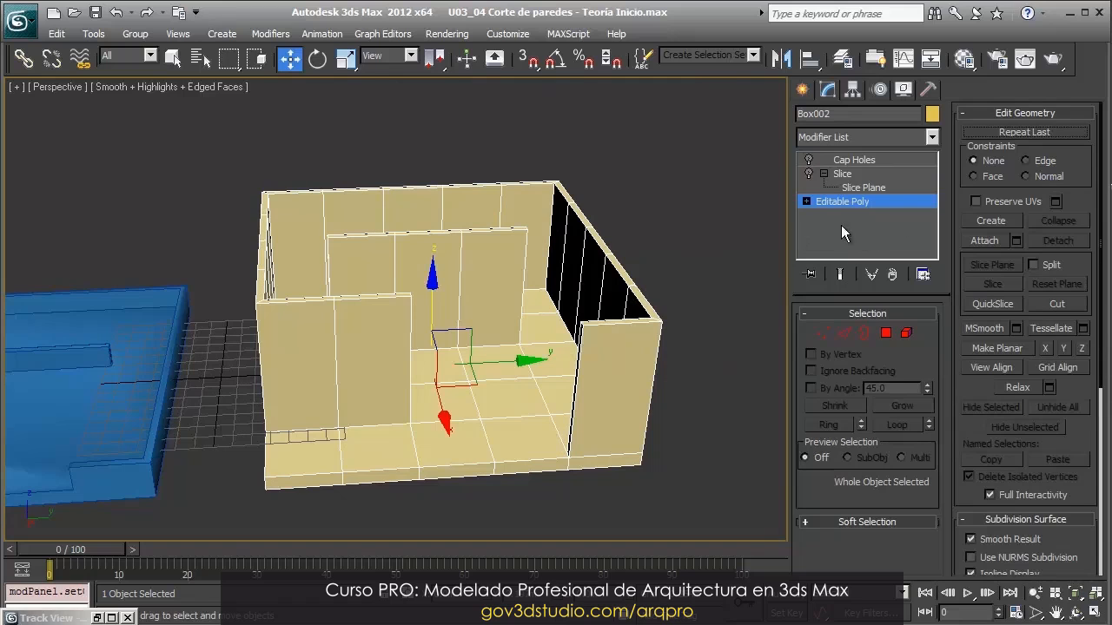
click(885, 332)
alt+middle_drag(600, 309, 580, 261)
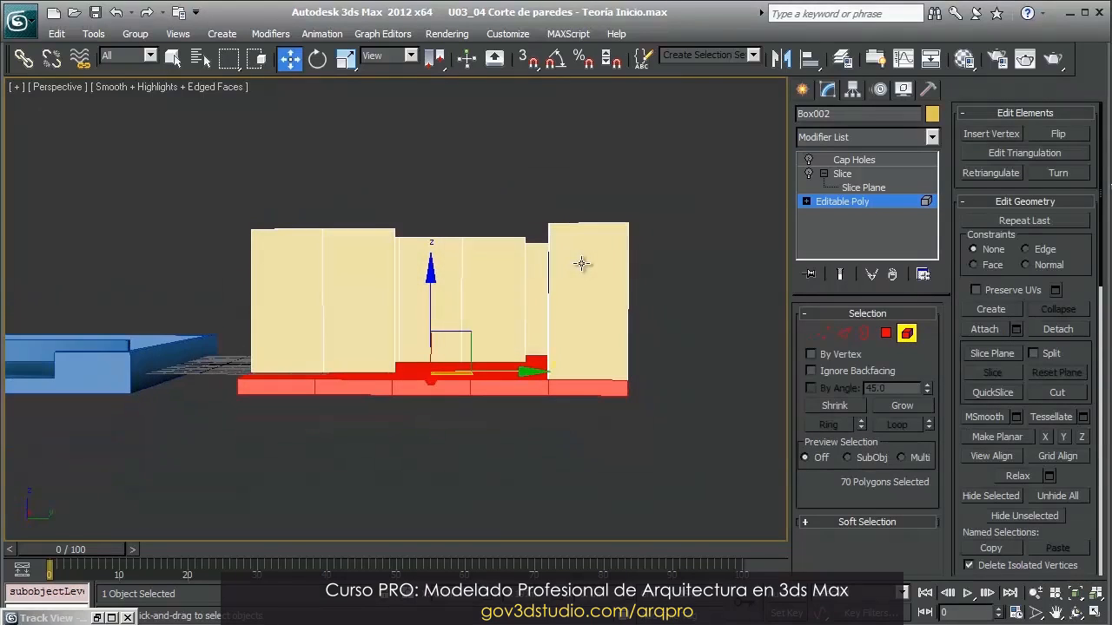
drag(677, 163, 167, 285)
alt+middle_drag(426, 280, 446, 333)
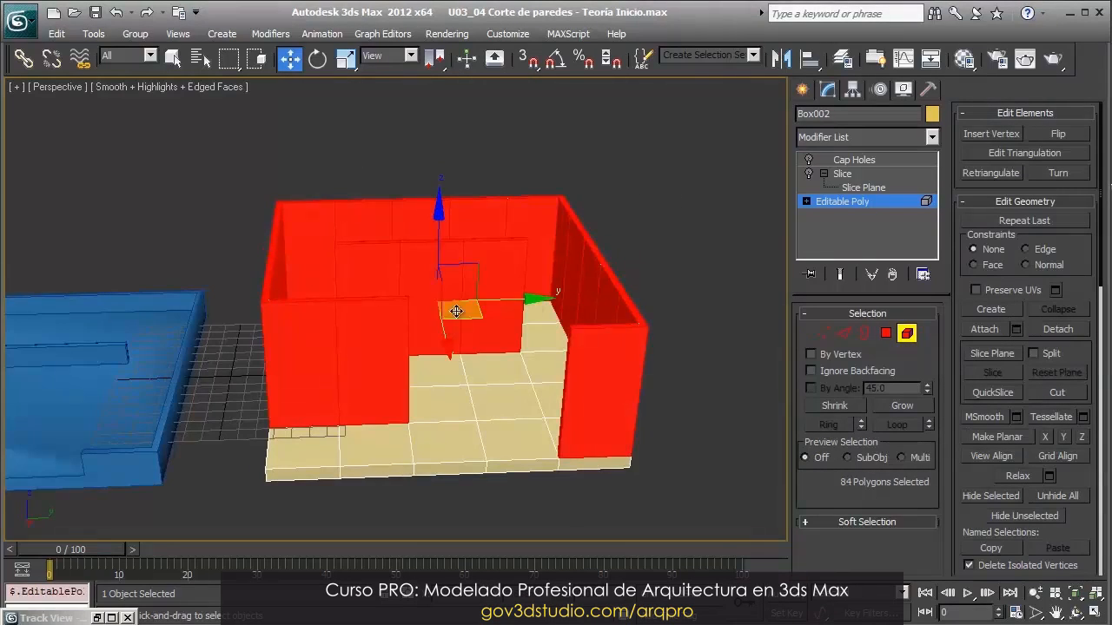
Turn the Slice modifier back on for the yellow model and undo the accidental move of the whole model
alt+middle_drag(566, 298, 590, 328)
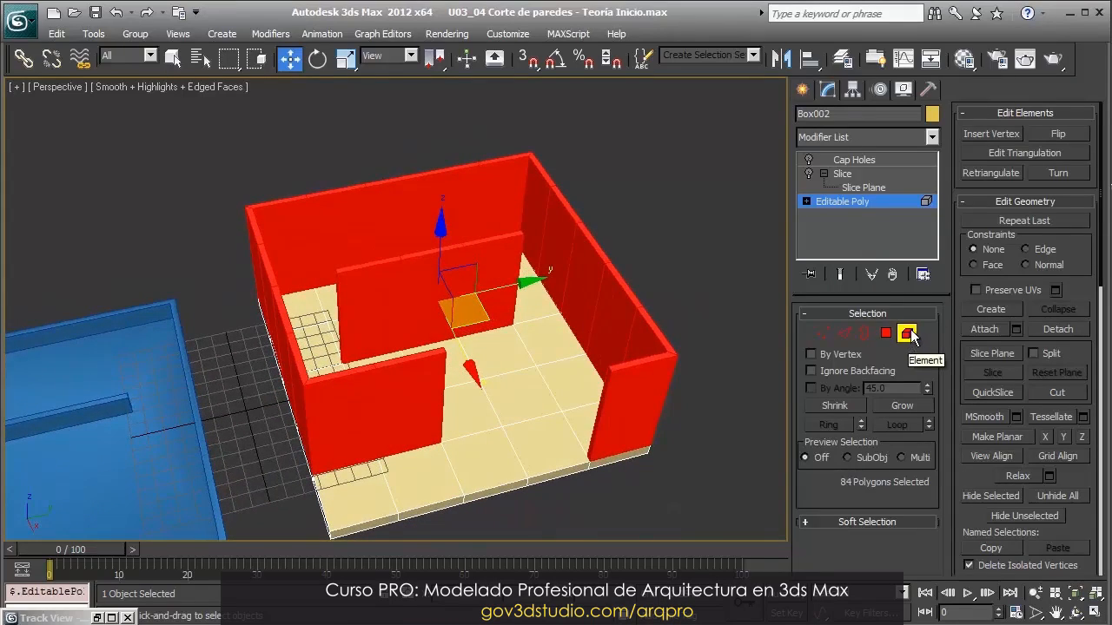
click(841, 174)
click(808, 174)
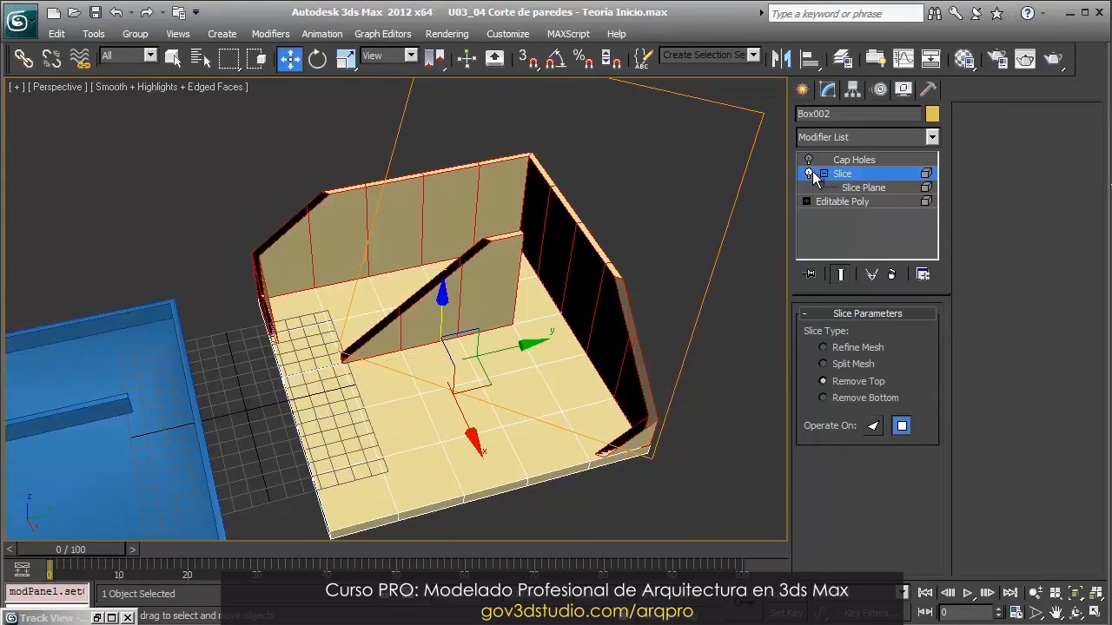
alt+middle_drag(588, 266, 521, 231)
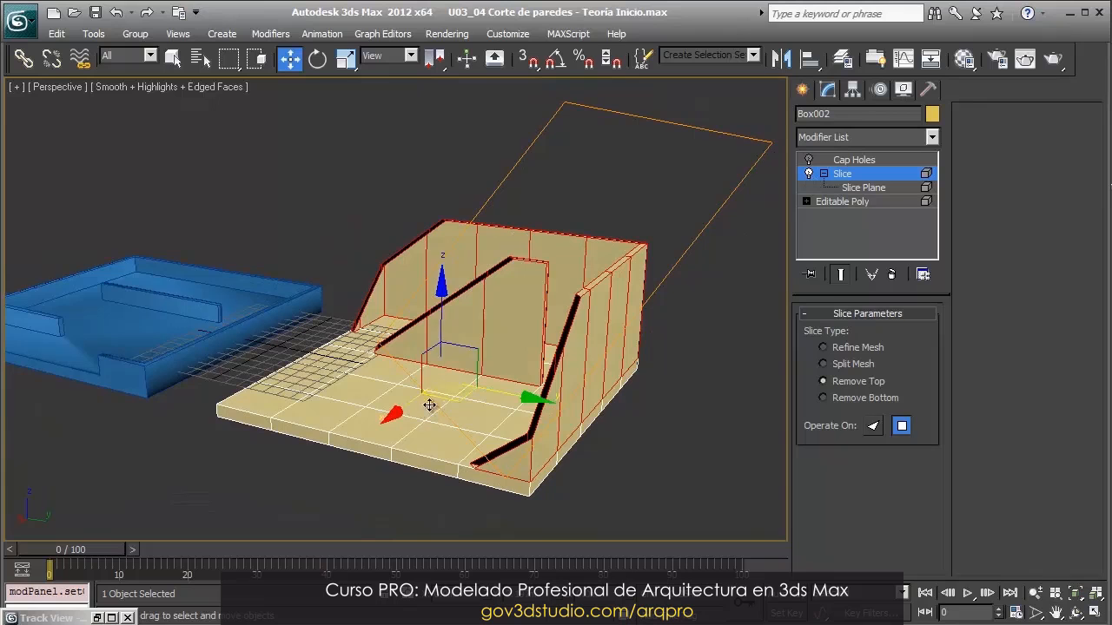
mouse_move(411, 404)
mouse_down()
mouse_move(353, 415)
mouse_move(396, 409)
mouse_up()
key(ctrl+z)
Move the tilted slice plane horizontally across the yellow house so the cut shifts over the walls
click(864, 187)
alt+middle_drag(566, 279, 454, 347)
drag(454, 347, 513, 324)
alt+middle_drag(514, 368, 595, 347)
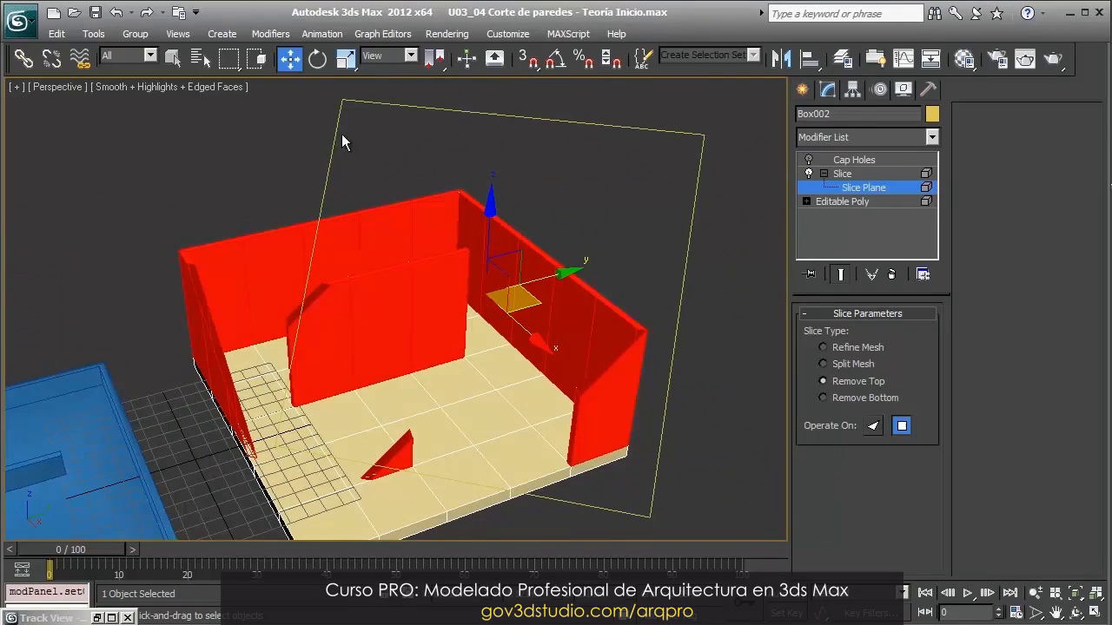
Rotate the slice plane about the vertical axis and move it horizontally to cut the walls in a new direction
click(318, 58)
drag(476, 341, 554, 356)
alt+middle_drag(553, 356, 684, 347)
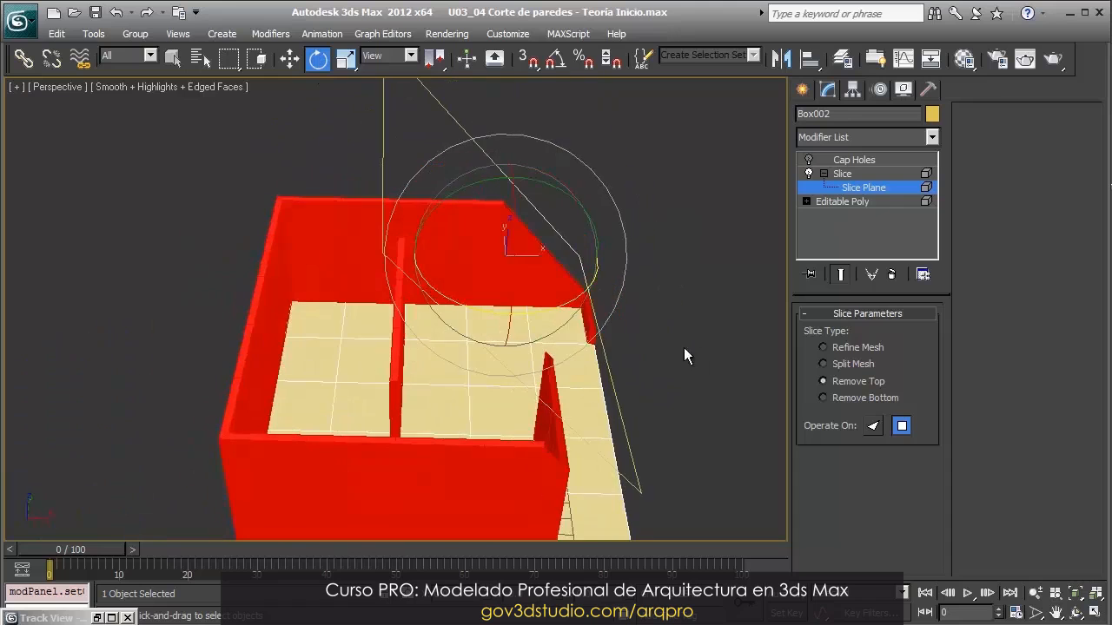
key(w)
alt+middle_drag(543, 264, 531, 217)
drag(532, 217, 495, 331)
Rotate the slice plane again and shift it across the yellow walls to place the diagonal cut elsewhere
key(e)
key(w)
alt+middle_drag(529, 331, 447, 312)
key(e)
drag(483, 311, 422, 335)
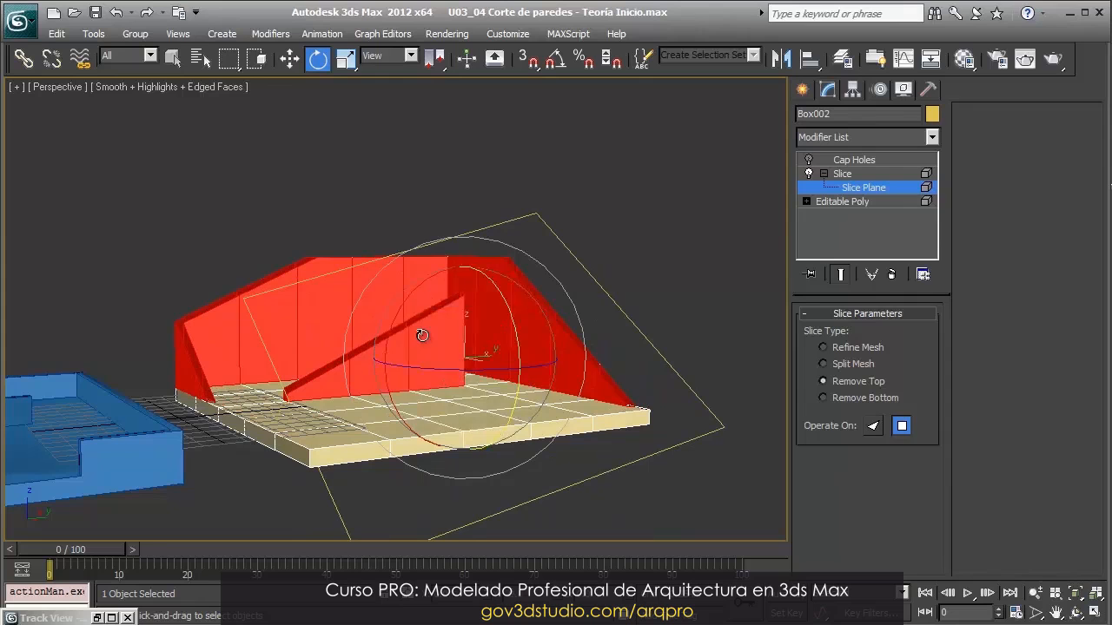
key(w)
alt+middle_drag(447, 305, 551, 344)
drag(504, 327, 538, 259)
Select only the interior wall element in the Editable Poly and move the slice plane so it cuts just that wall
click(841, 201)
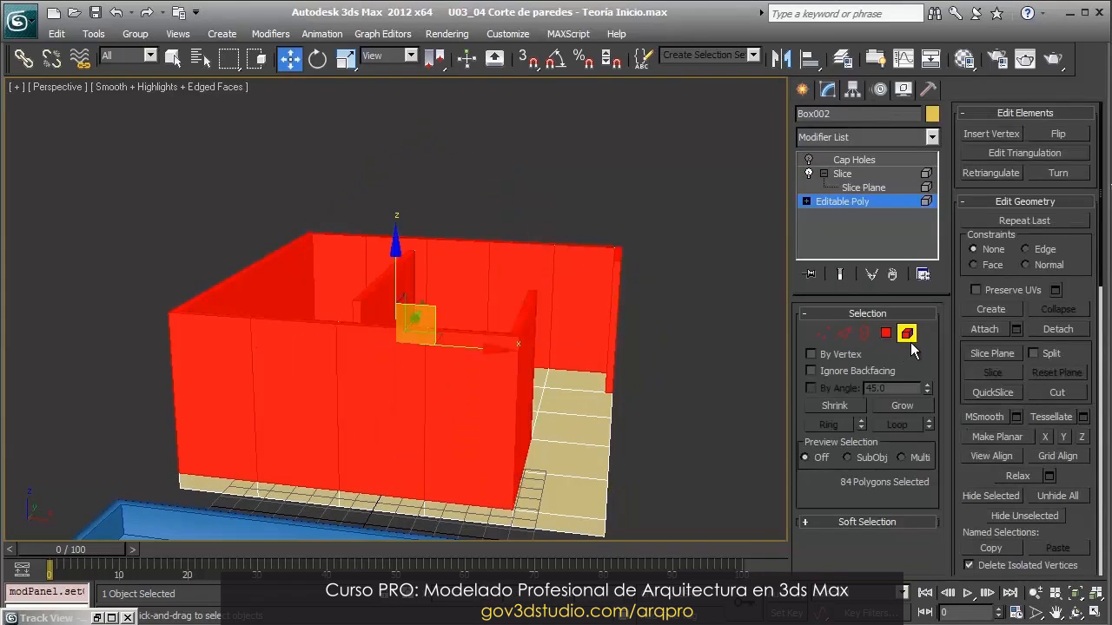
click(709, 271)
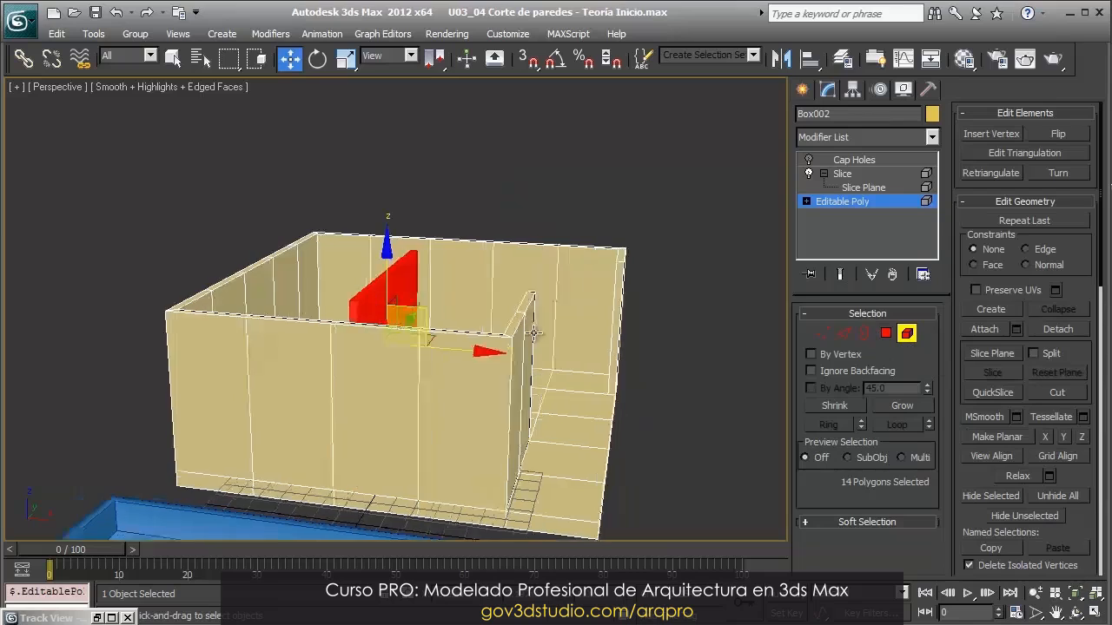
click(842, 174)
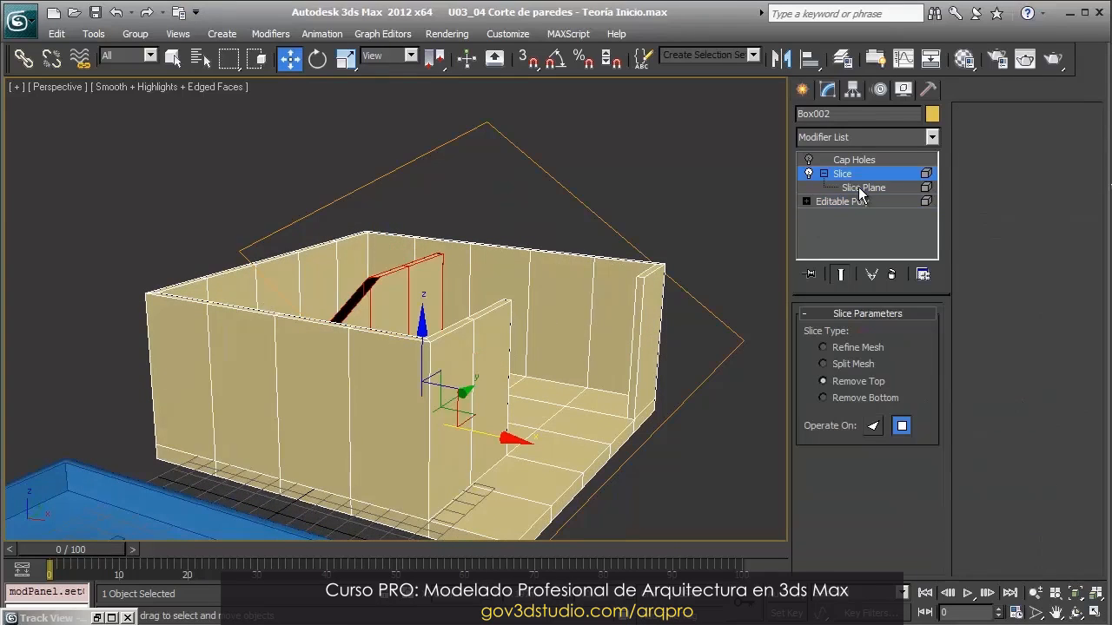
click(861, 188)
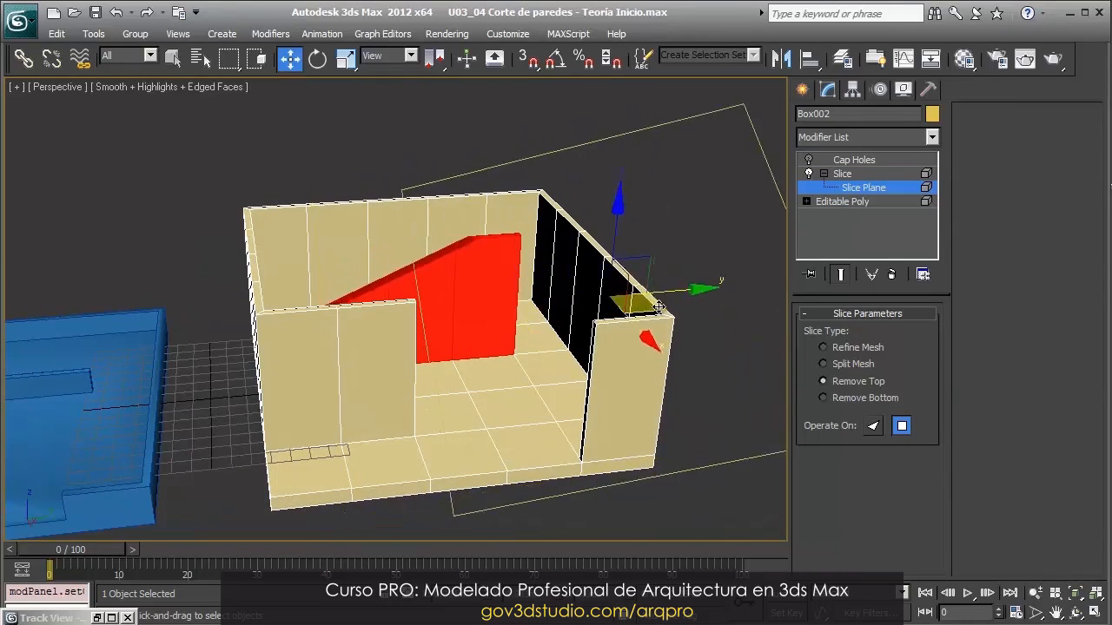
drag(658, 308, 591, 352)
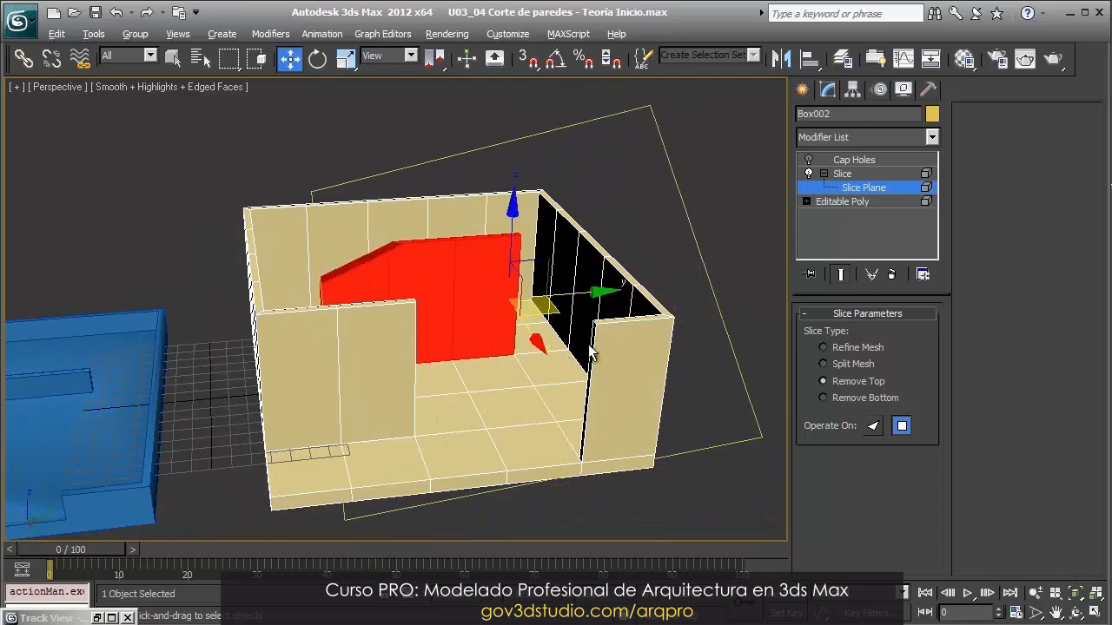
alt+middle_drag(590, 346, 602, 331)
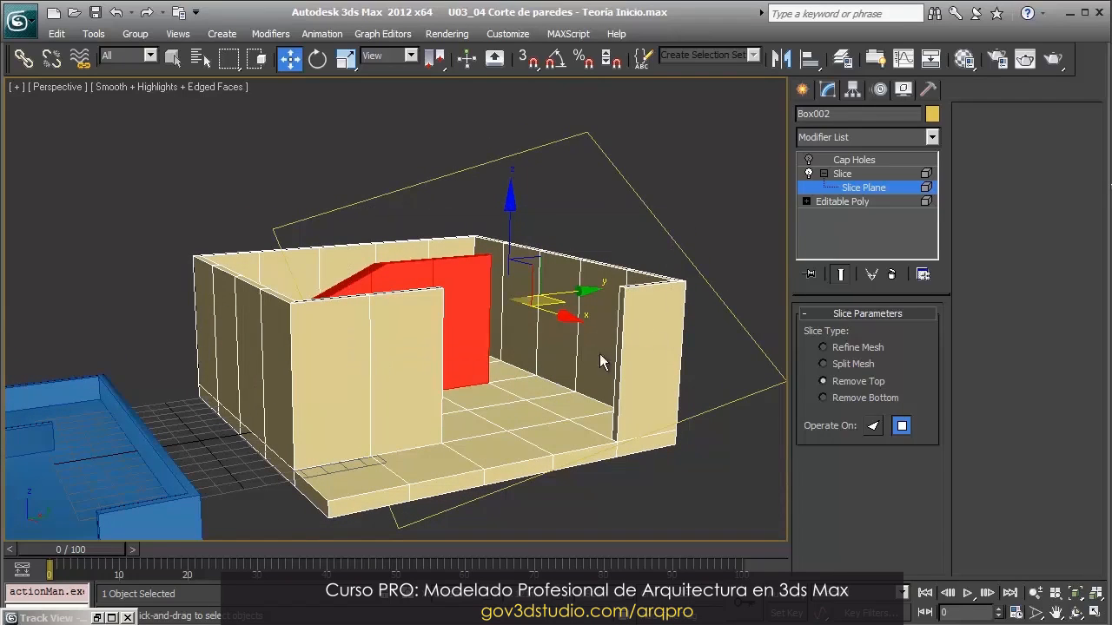
Reselect all wall elements in the Editable Poly and reposition the slice plane to cut them diagonally
click(854, 201)
click(904, 335)
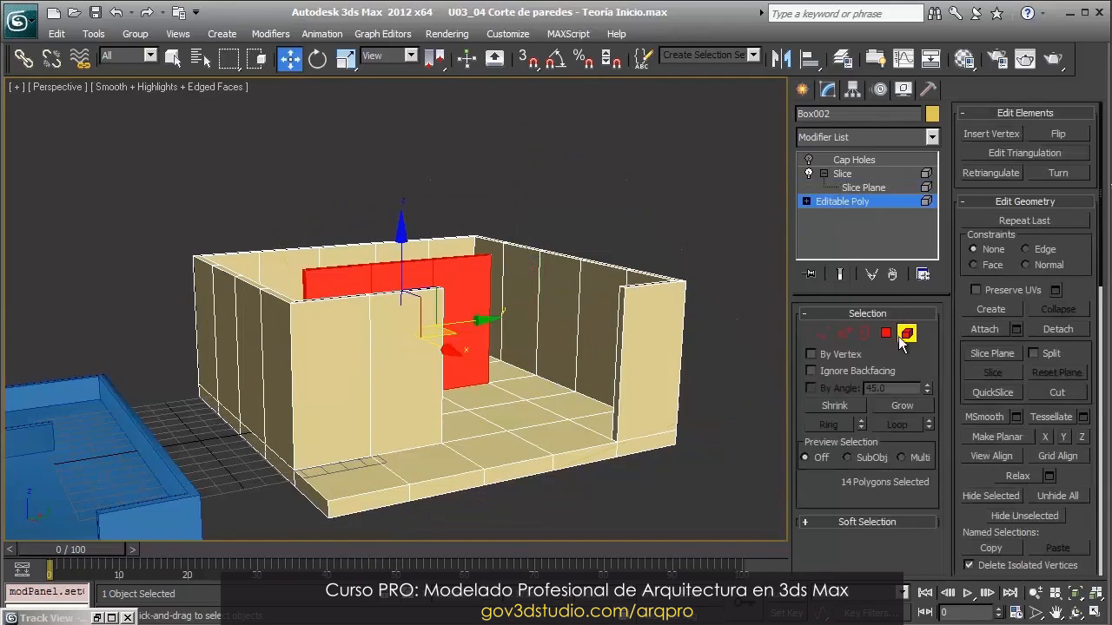
click(325, 322)
click(864, 188)
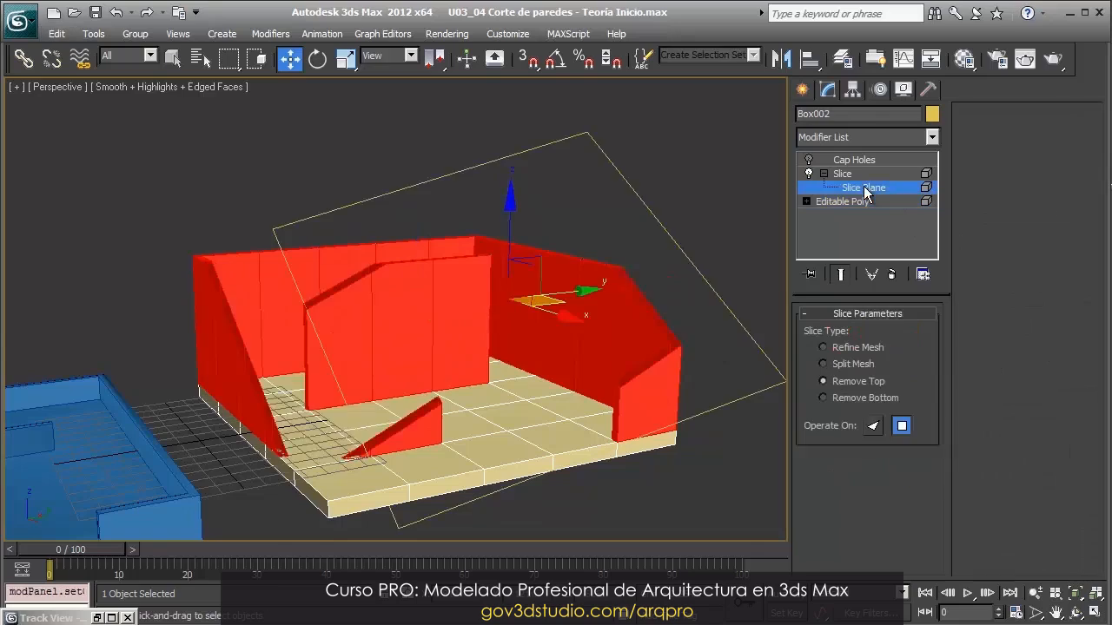
drag(519, 304, 583, 343)
alt+middle_drag(576, 318, 546, 342)
drag(546, 341, 516, 322)
alt+middle_drag(689, 328, 638, 327)
Turn the Cap Holes modifier back on, deselect the model, and inspect the capped walls
click(808, 161)
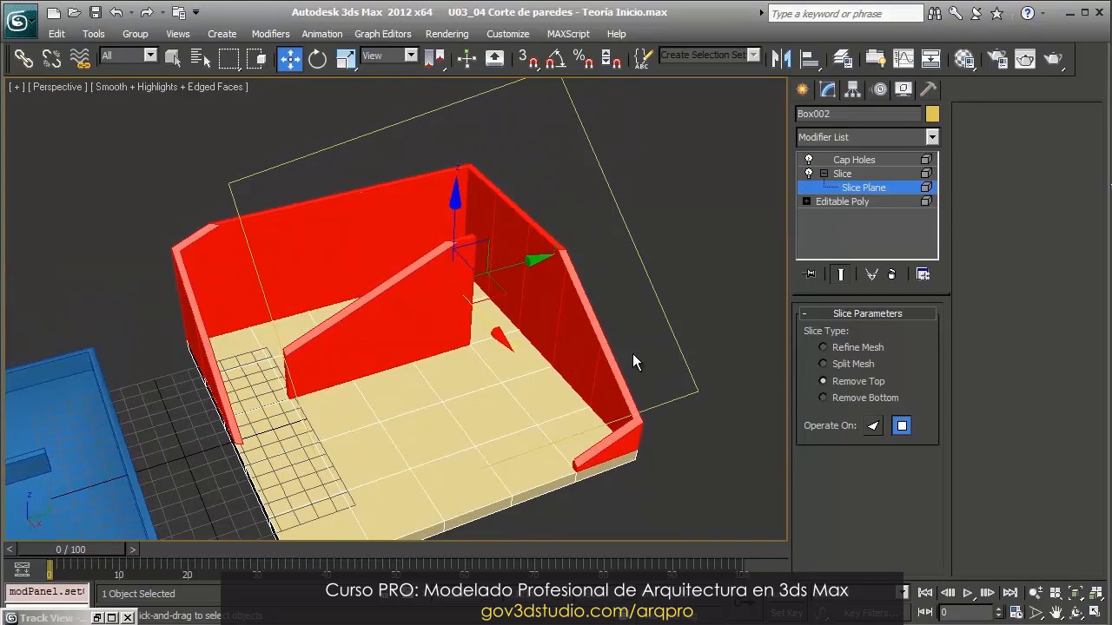
click(855, 191)
click(663, 290)
scroll(625, 313, down, 5)
alt+middle_drag(596, 334, 650, 323)
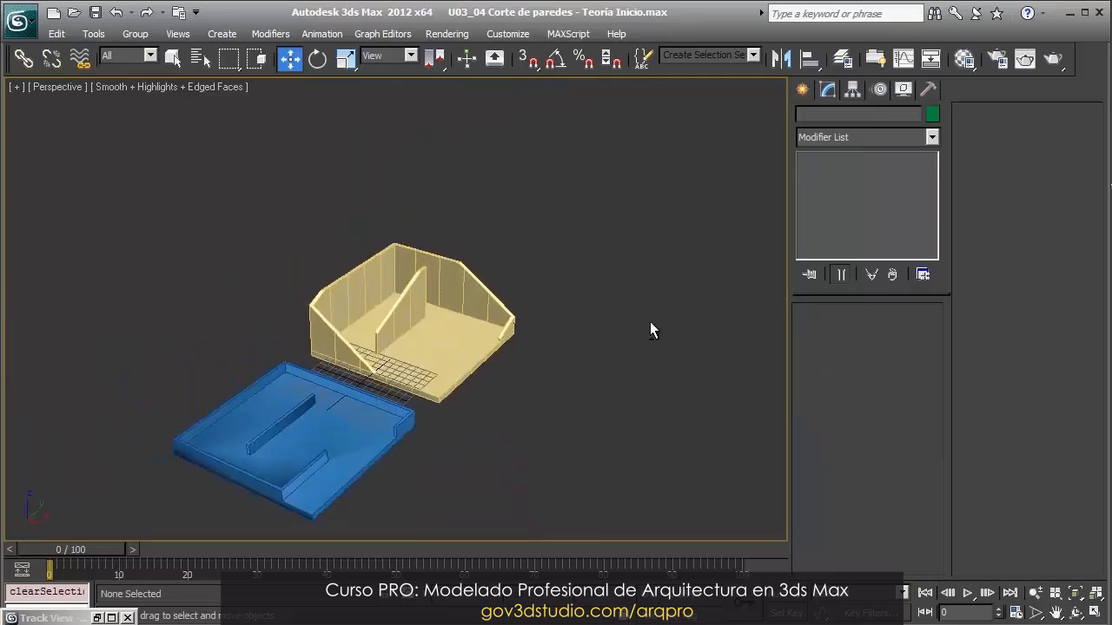
middle_drag(538, 334, 586, 296)
scroll(586, 296, up, 3)
scroll(533, 288, up, 6)
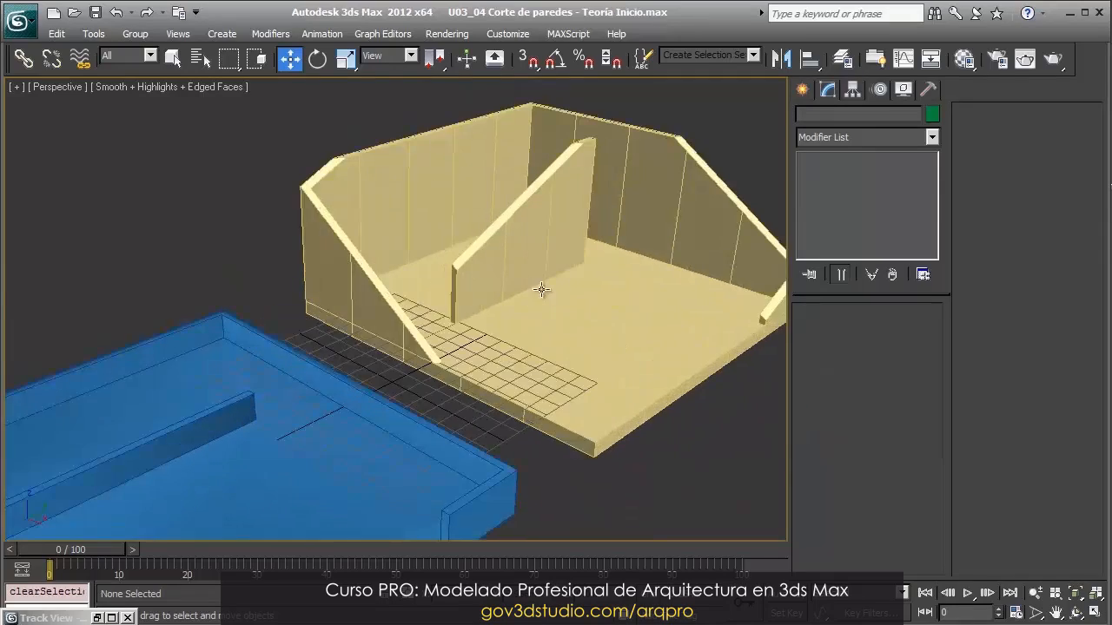
Select the yellow model, frame the cut closely, and turn off its Slice and Cap Holes modifiers
click(528, 333)
key(z)
alt+middle_drag(591, 387, 524, 243)
alt+middle_drag(505, 281, 513, 341)
middle_drag(386, 407, 415, 260)
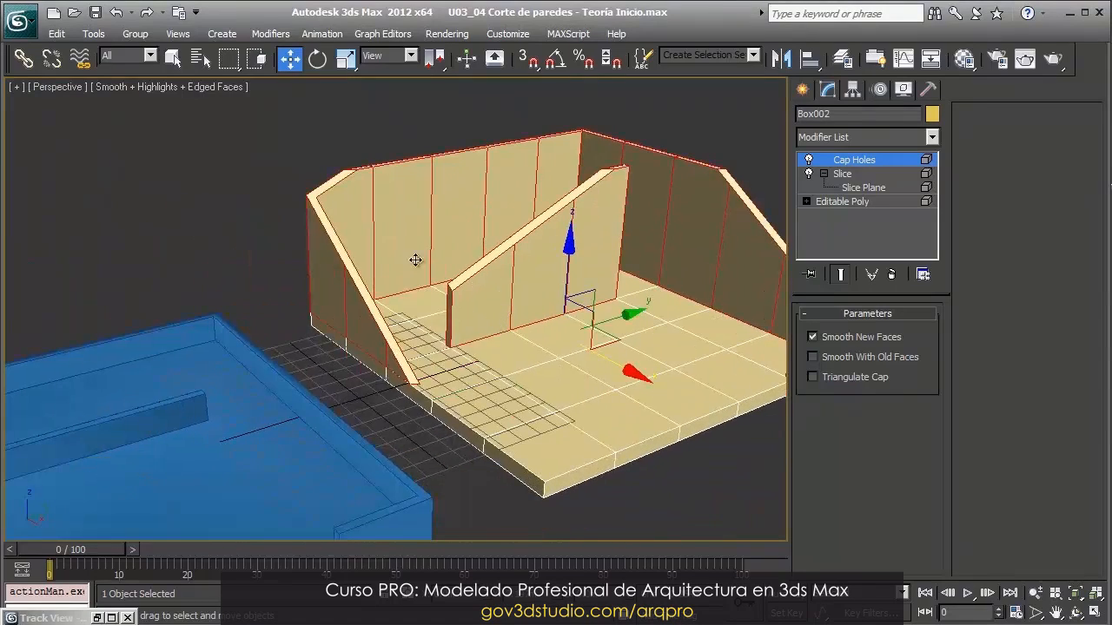
click(808, 174)
key(z)
Delete the Slice and Cap Holes modifiers, check the wall elements in the Editable Poly, and undo the deletion
ctrl+click(848, 178)
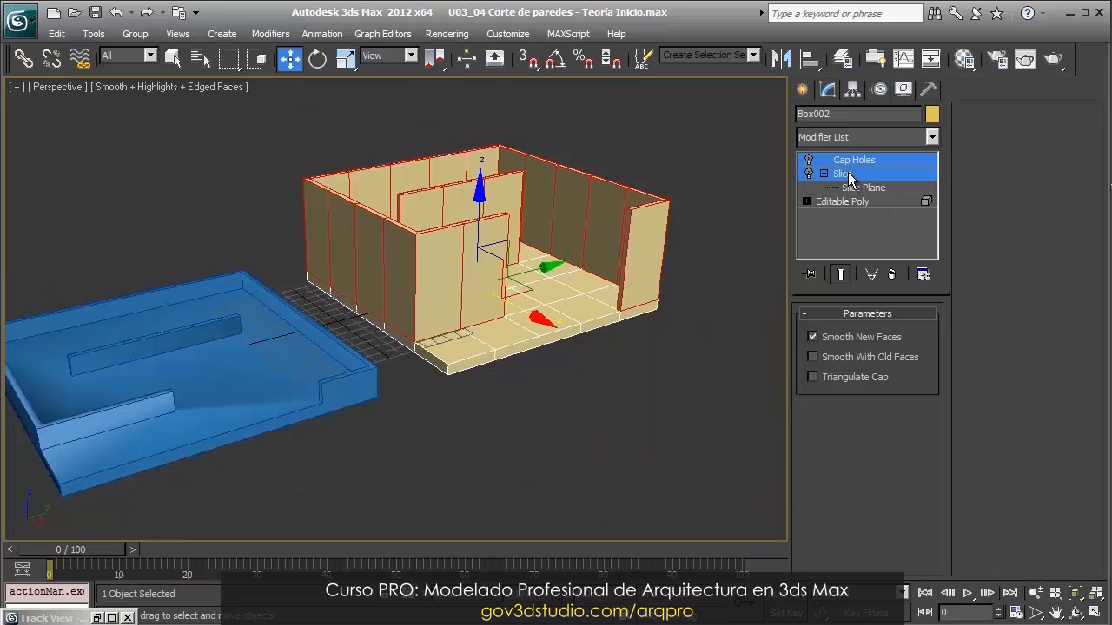
right_click(846, 172)
click(868, 198)
click(906, 334)
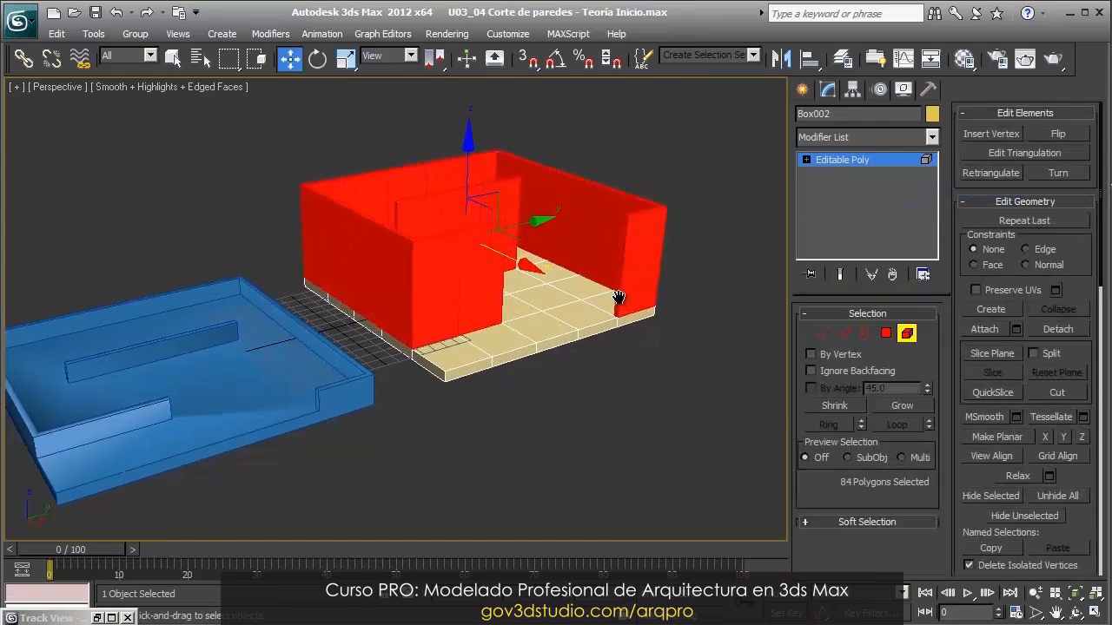
key(ctrl+z)
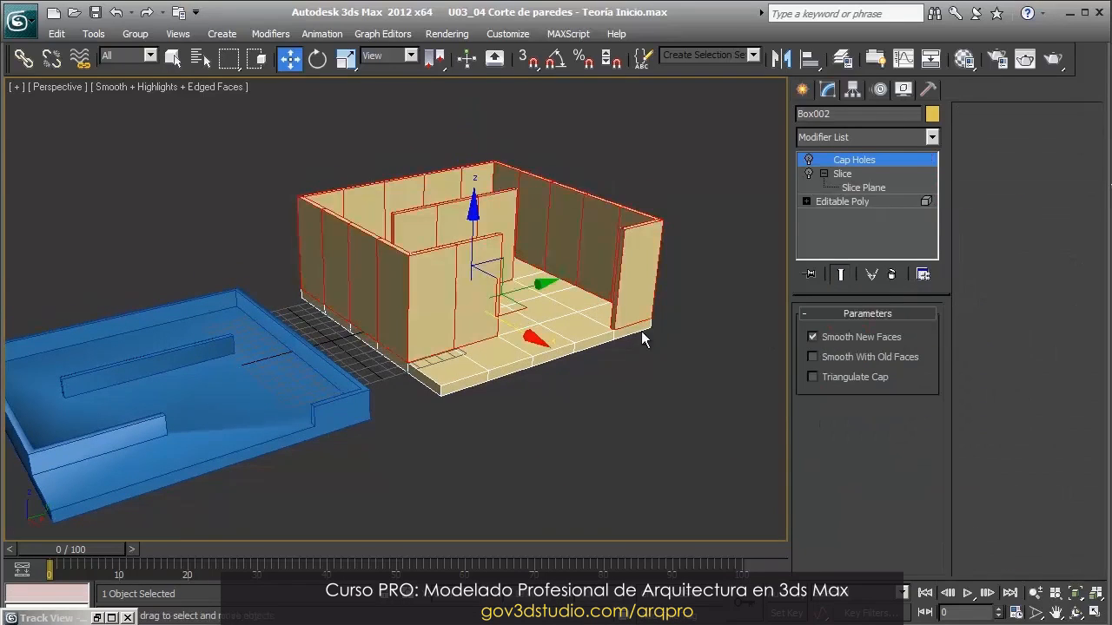
Compare the blue and yellow house models side by side and select the blue one to view its ProBoolean stack
click(621, 385)
middle_drag(409, 428, 533, 404)
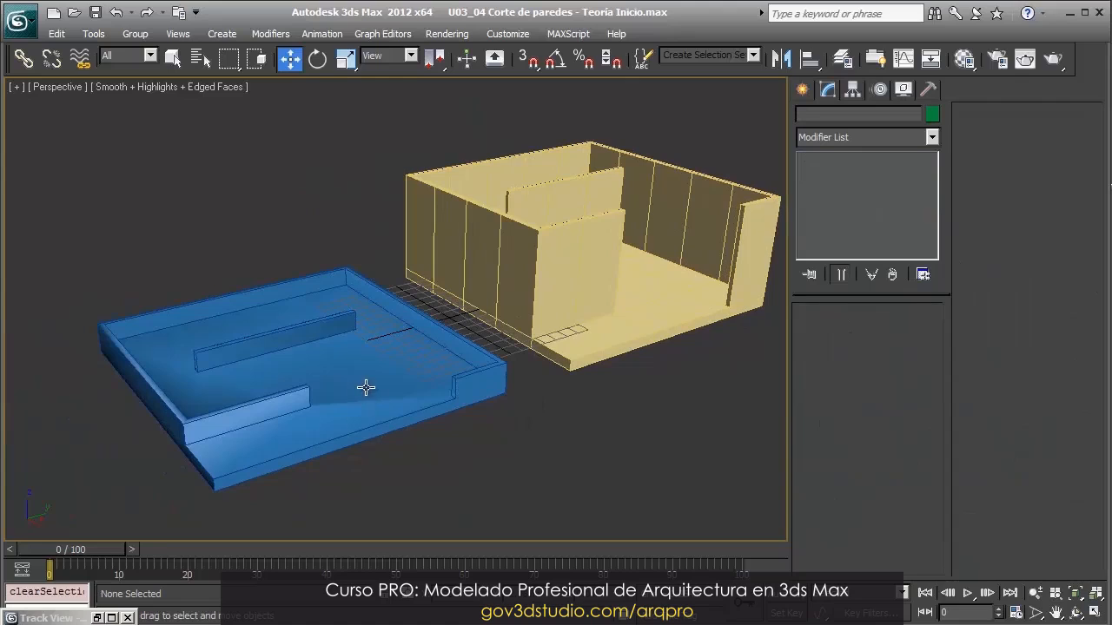
middle_drag(524, 346, 451, 371)
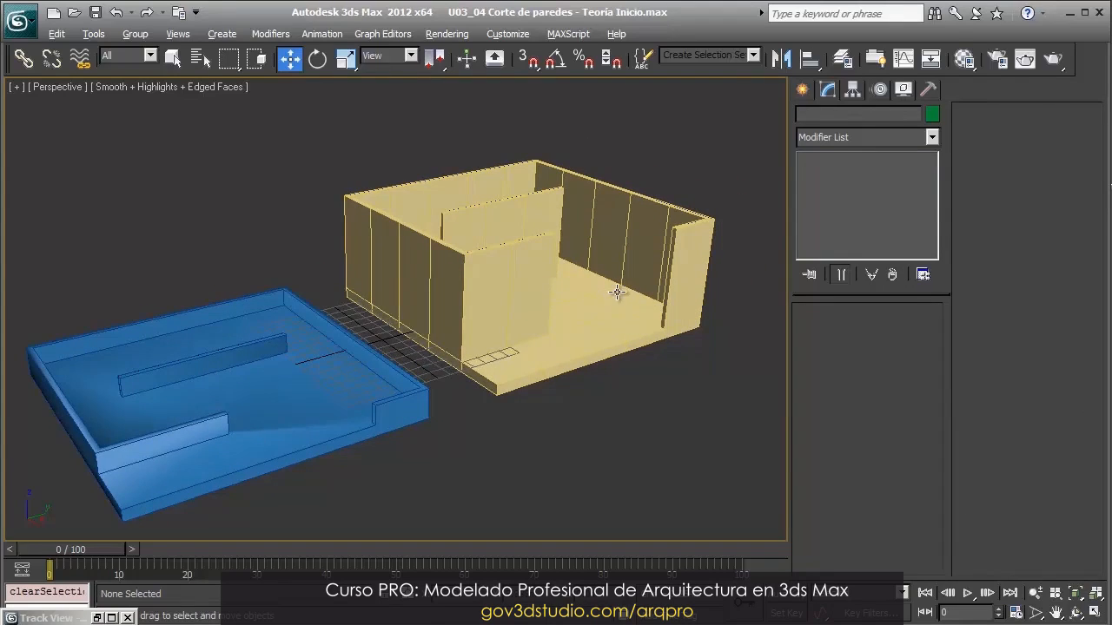
alt+middle_drag(617, 292, 535, 324)
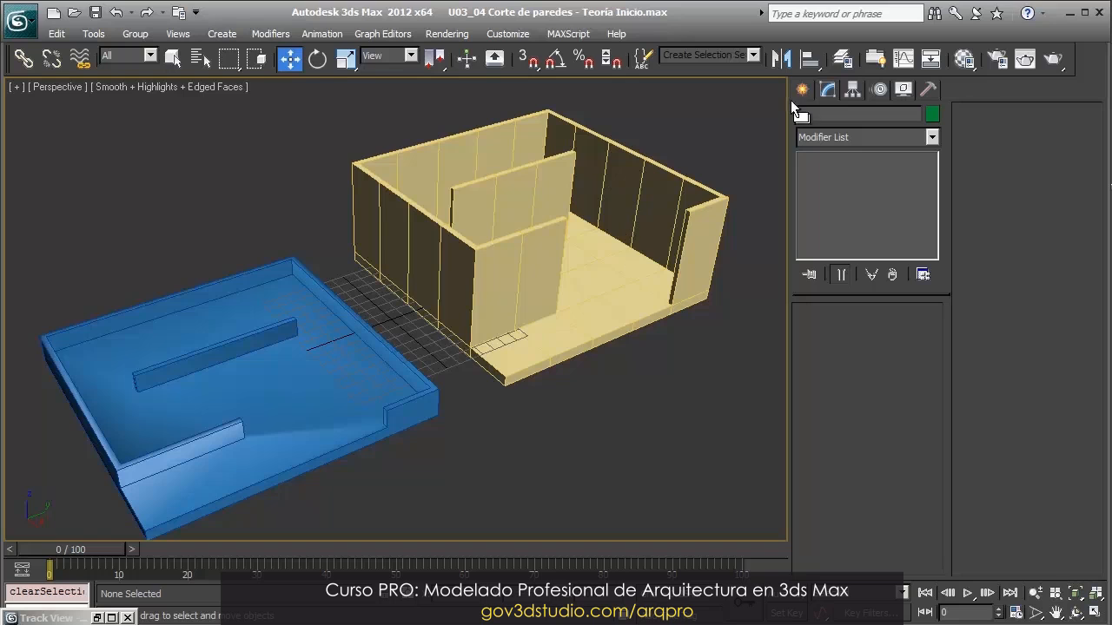
click(179, 378)
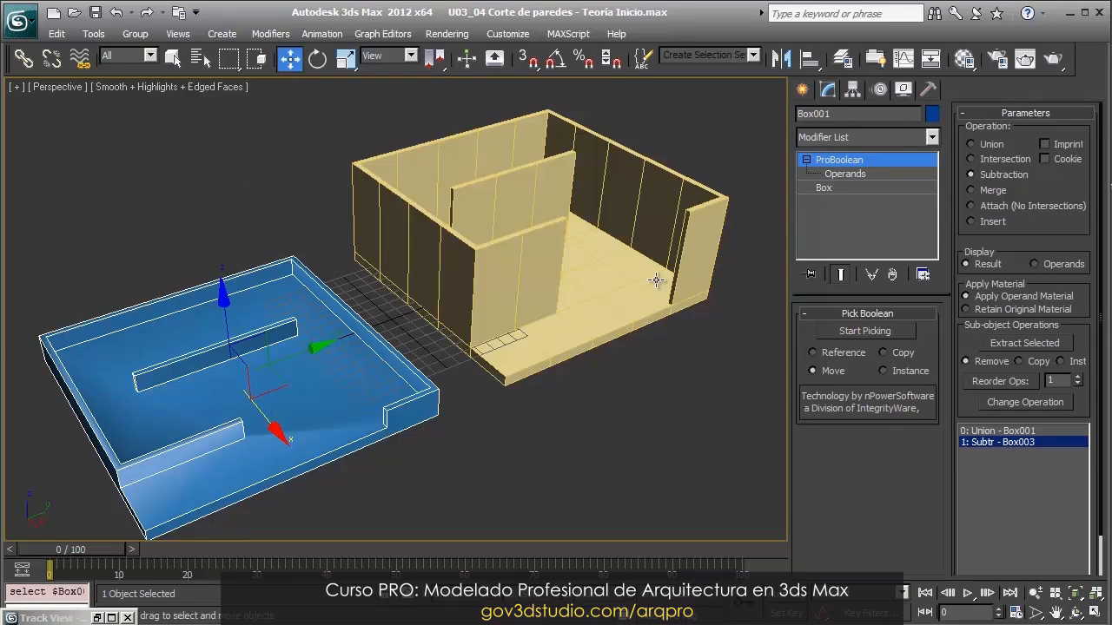
middle_drag(653, 283, 569, 302)
Review the object types available for creation under Standard Primitives and Extended Primitives
click(797, 92)
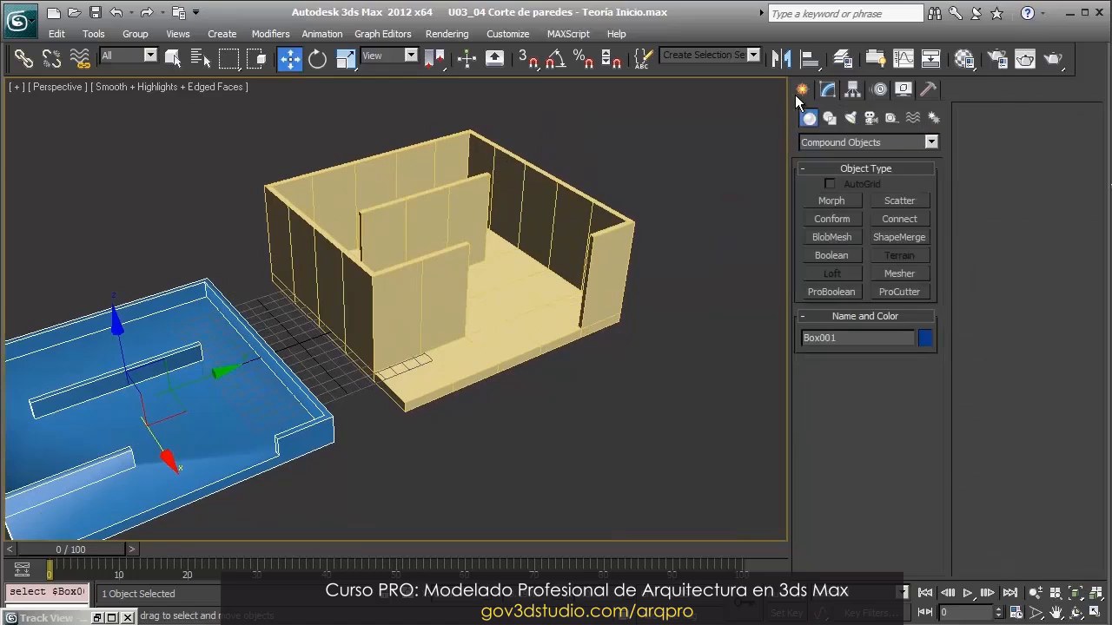
click(868, 141)
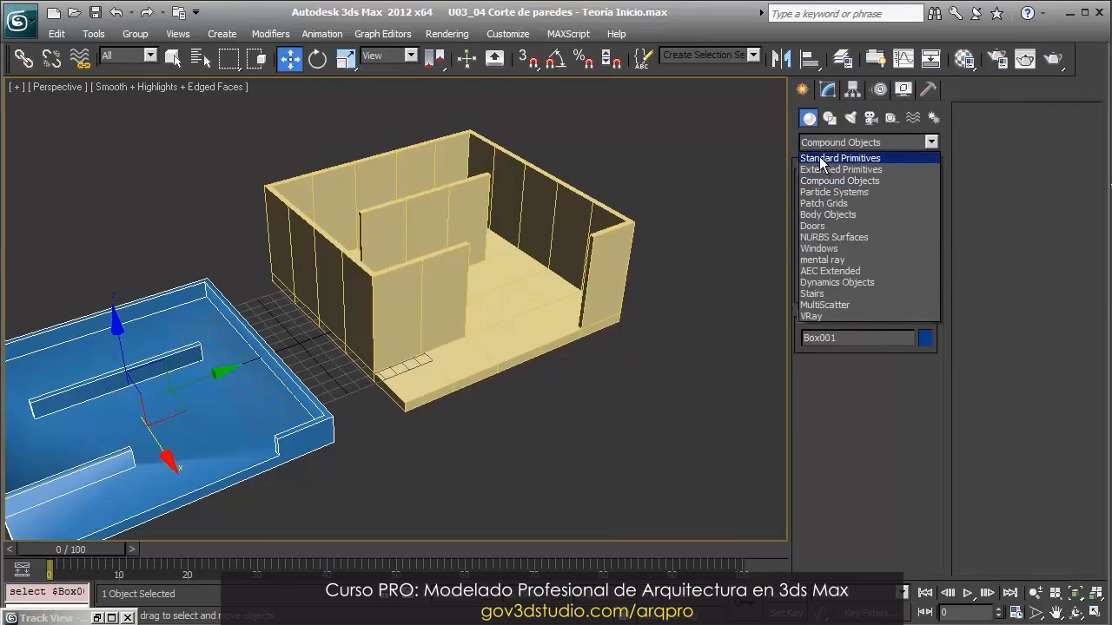
click(838, 154)
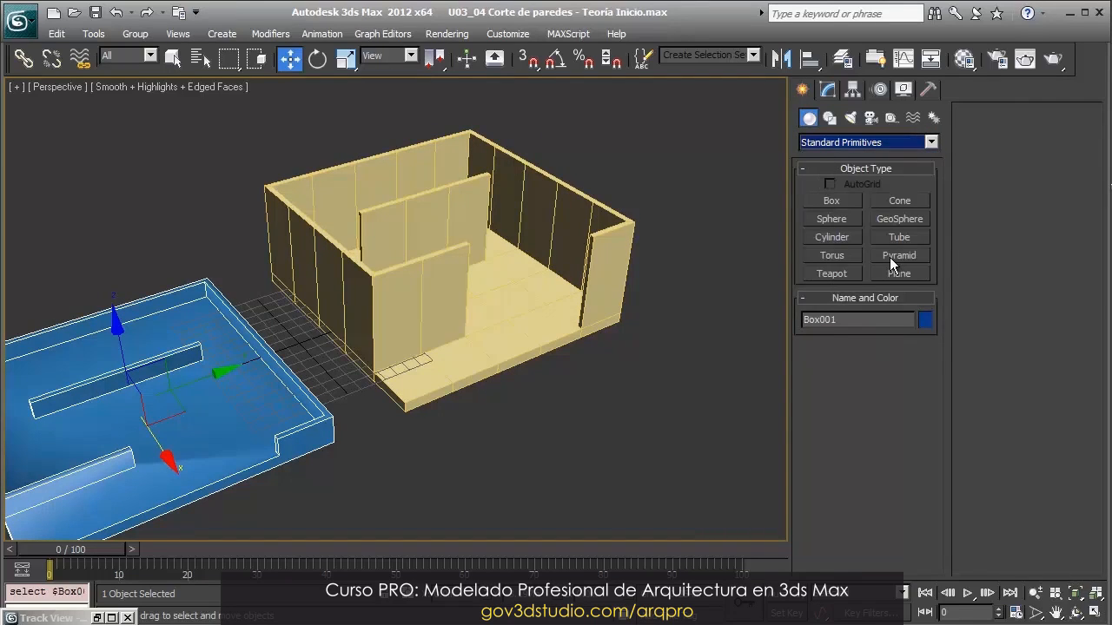
click(833, 143)
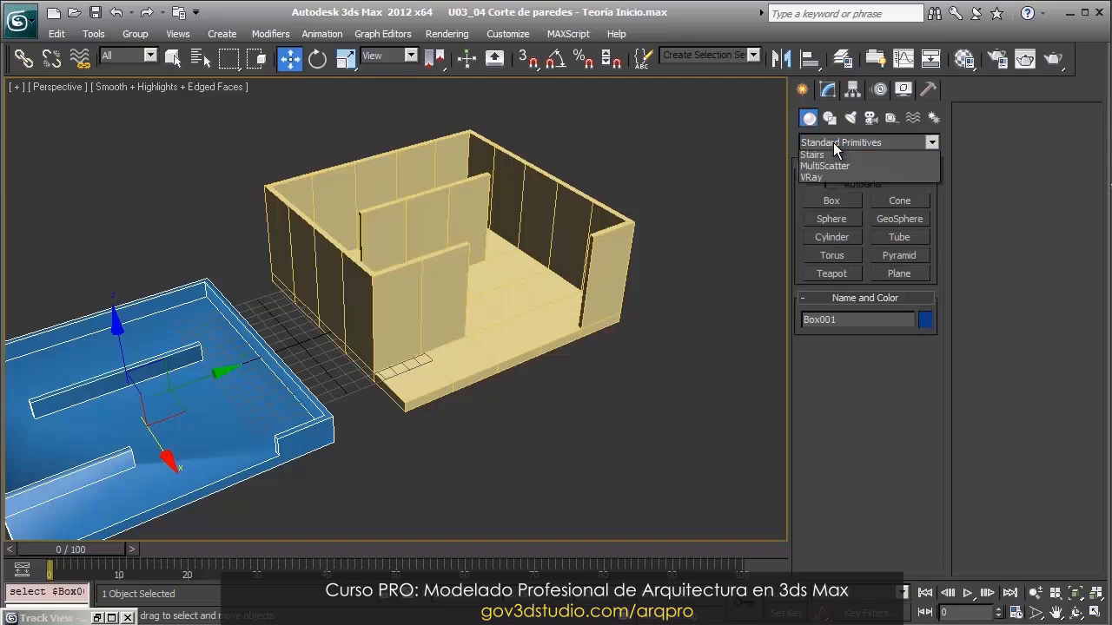
click(836, 166)
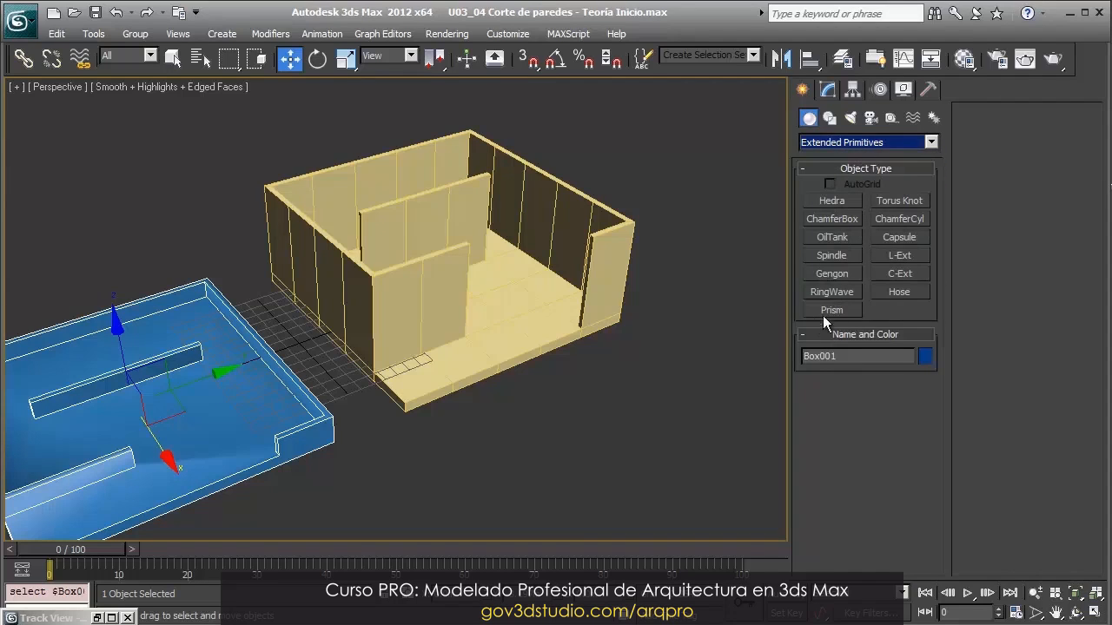
Select the yellow house and turn its Slice and Cap Holes modifiers back on in the modifier stack
middle_drag(641, 298, 631, 262)
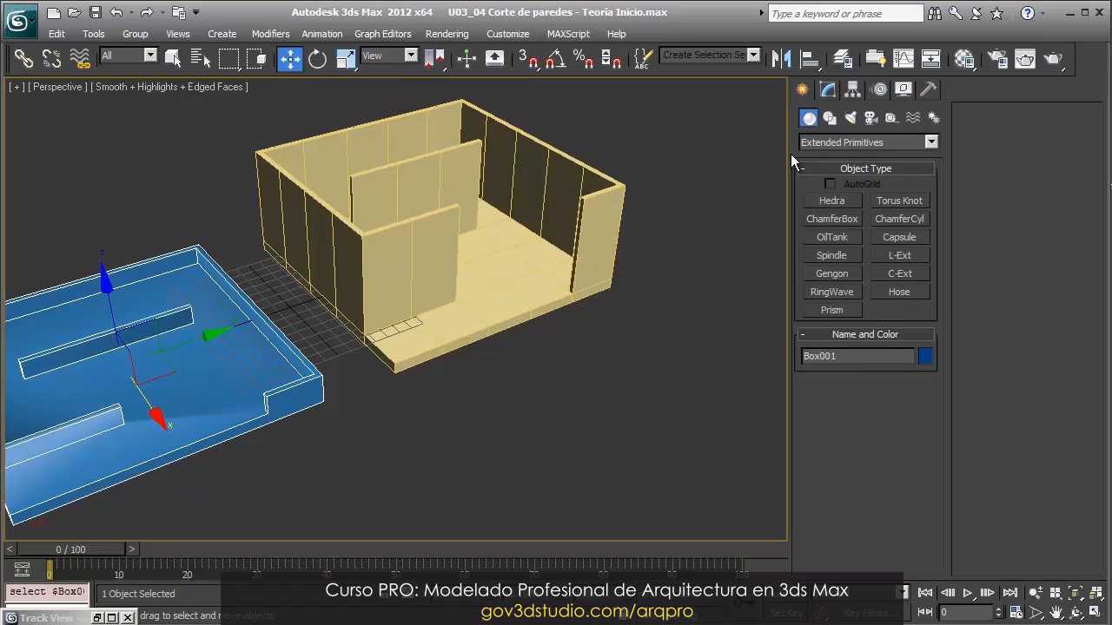
middle_drag(551, 266, 608, 261)
scroll(597, 260, down, 3)
scroll(601, 255, up, 3)
scroll(449, 310, up, 3)
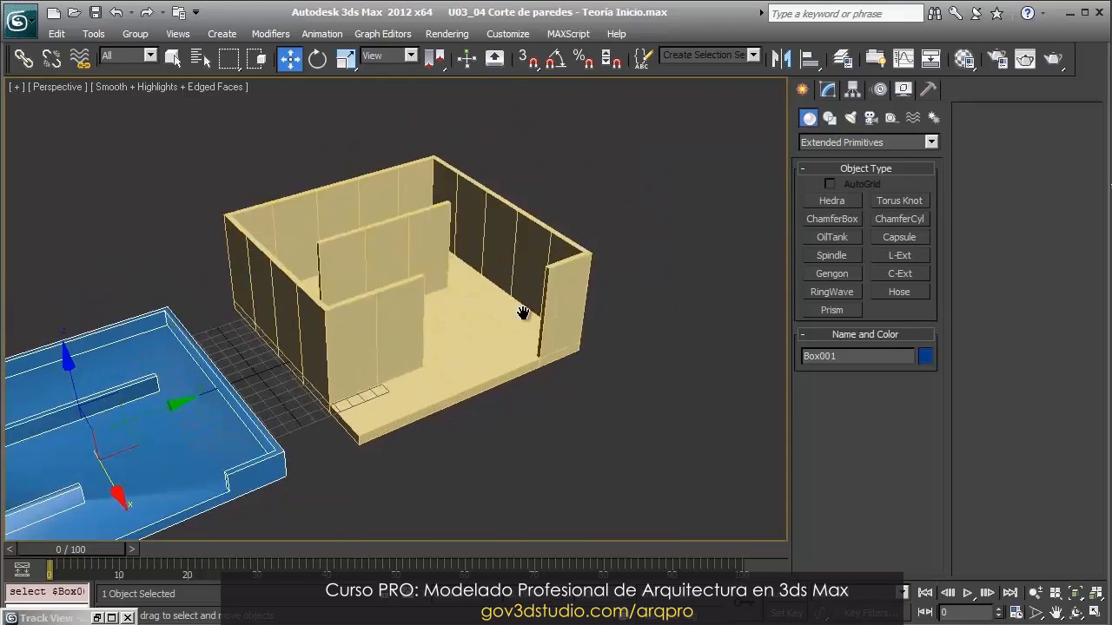
click(360, 352)
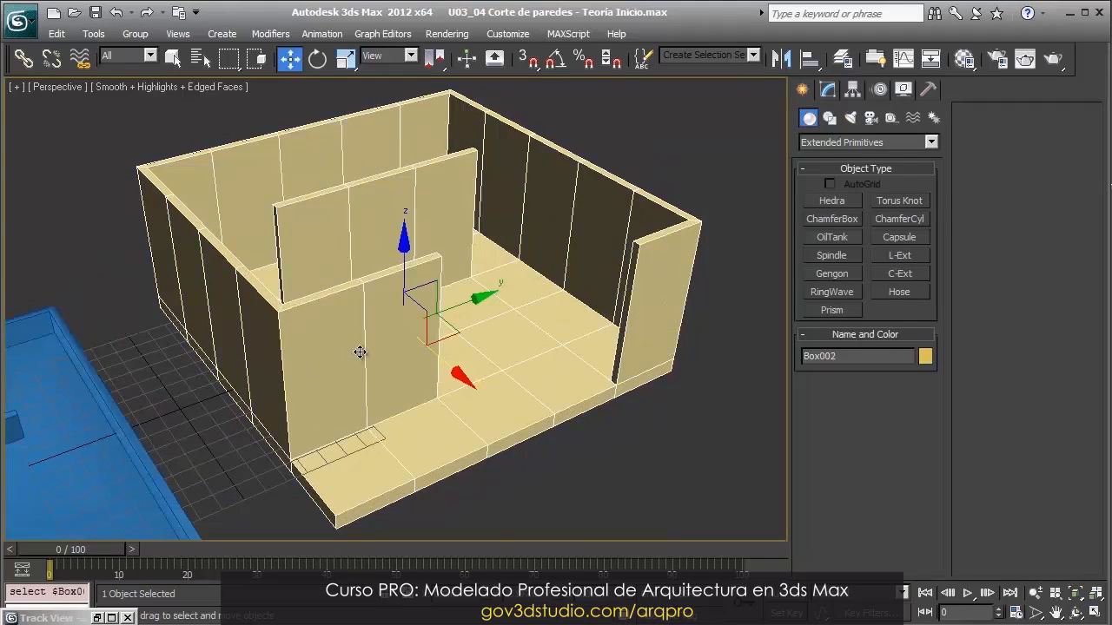
click(828, 92)
click(808, 174)
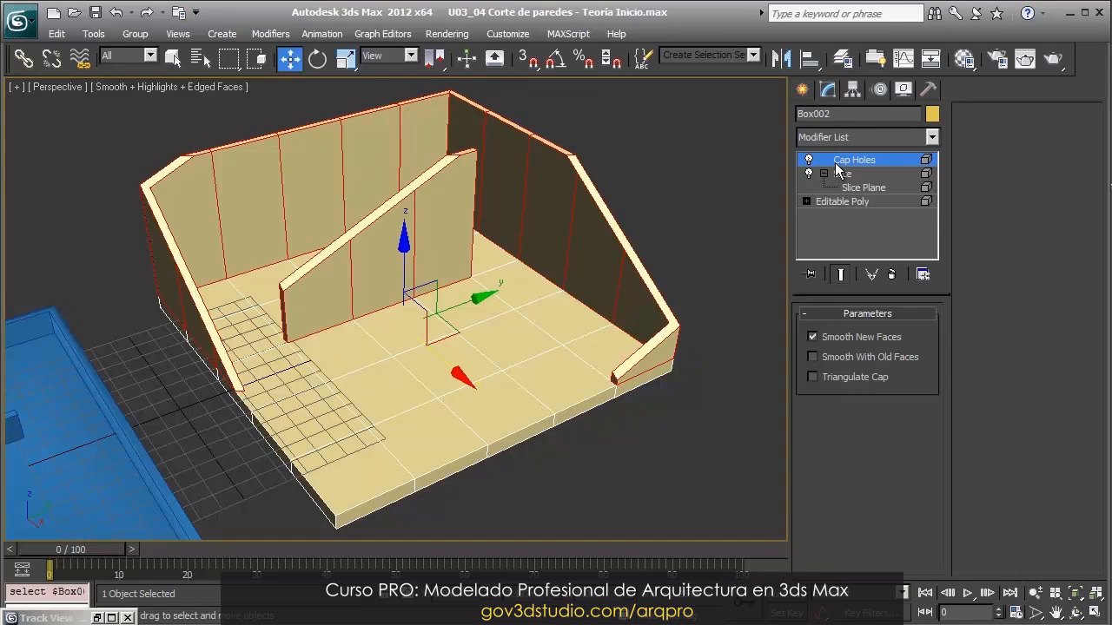
Delete the Cap Holes modifier from the yellow model's stack
right_click(835, 162)
click(855, 185)
middle_drag(621, 250, 646, 276)
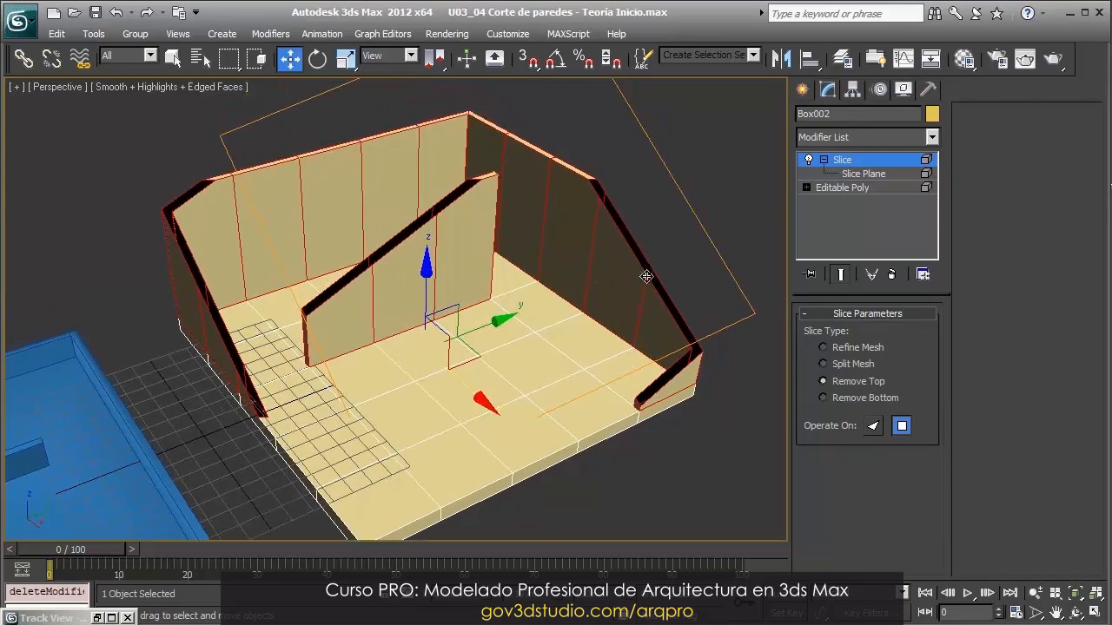
Rotate the yellow house model slightly
click(317, 59)
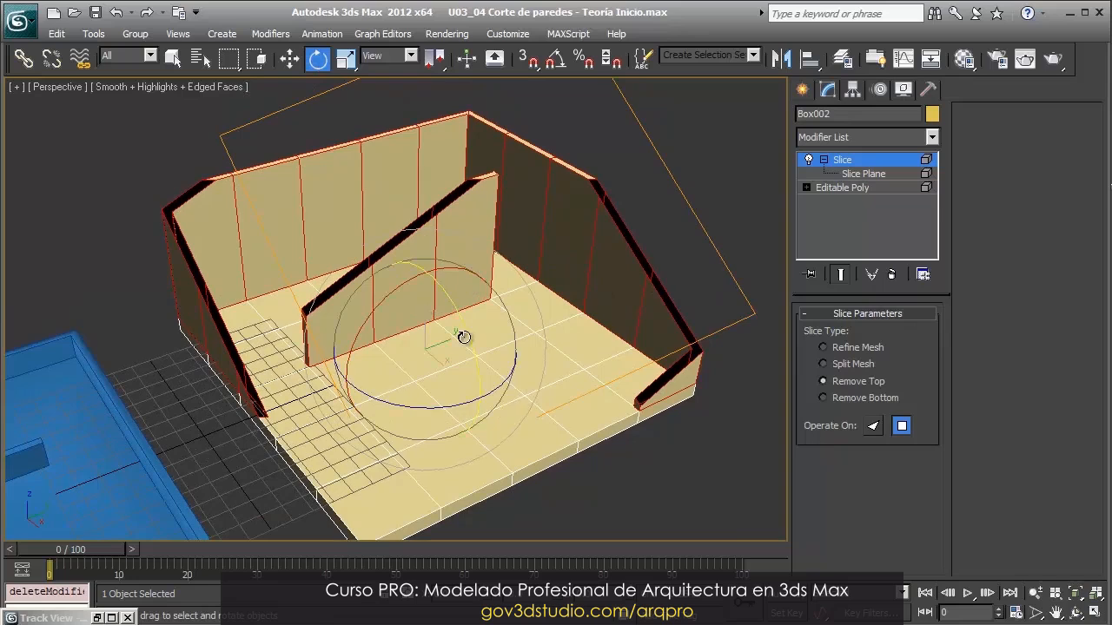
drag(458, 335, 460, 307)
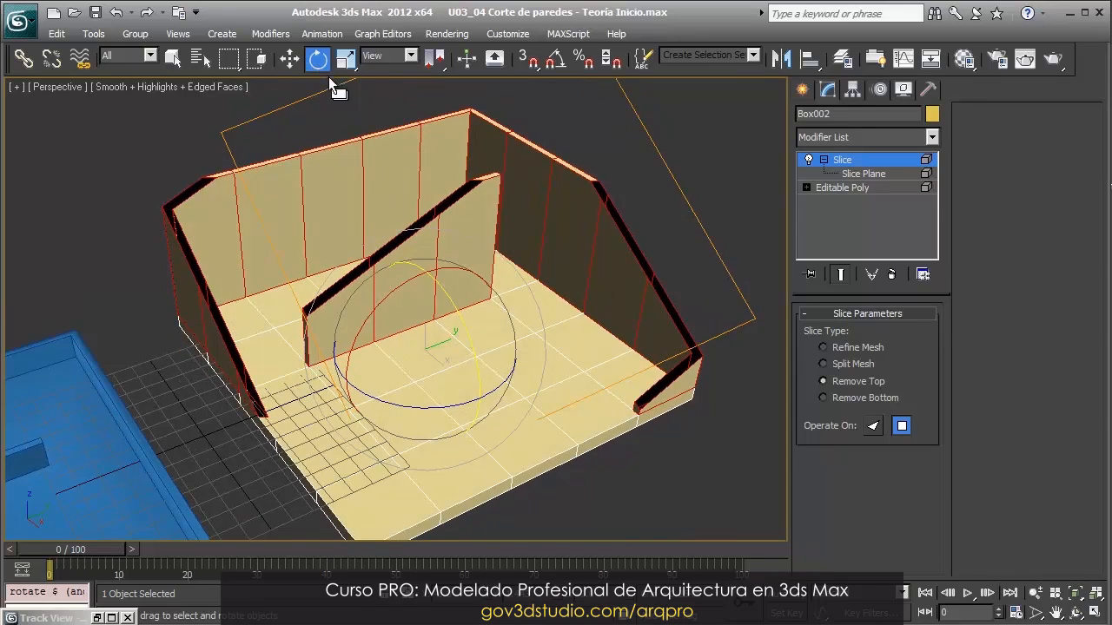
middle_drag(583, 285, 656, 214)
scroll(523, 200, up, 3)
Add a second Slice modifier to the yellow house and set its slice type to Remove Top
click(885, 137)
drag(930, 178, 946, 497)
scroll(887, 252, up, 2)
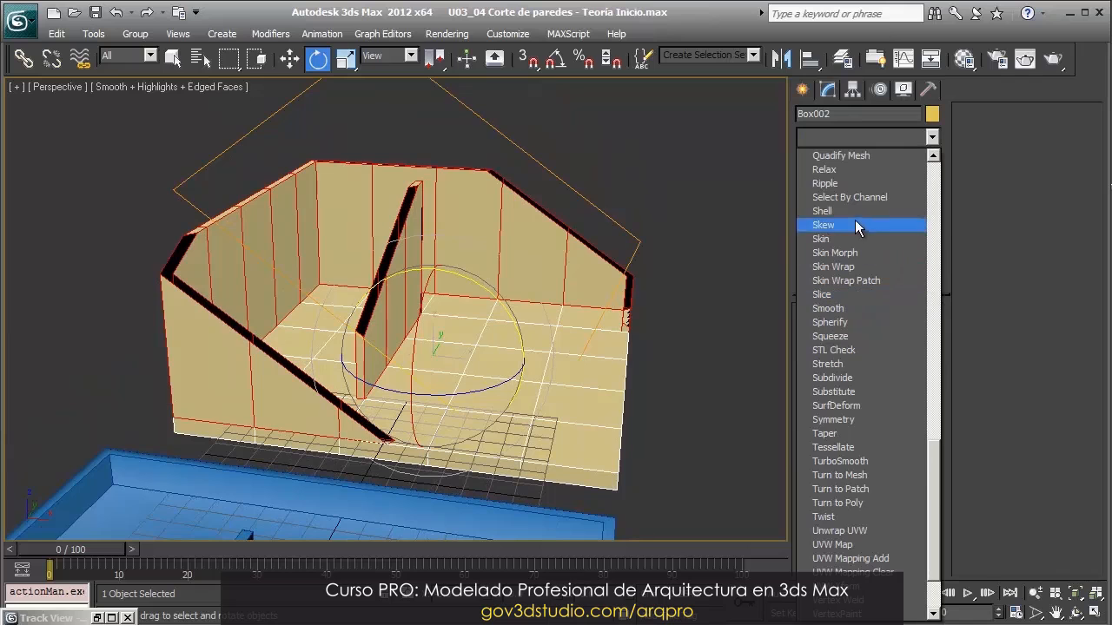
click(860, 295)
middle_drag(651, 317, 642, 268)
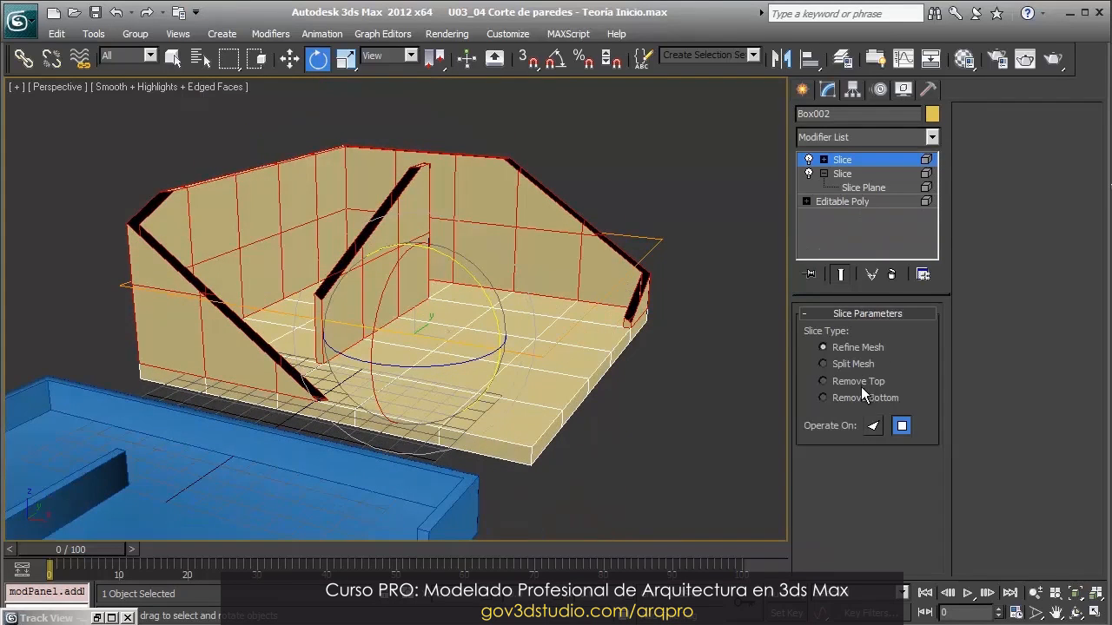
click(858, 383)
Rotate the upper Slice modifier's plane to cut the walls diagonally from the opposite side and leave sub-object editing
alt+middle_drag(565, 278, 680, 247)
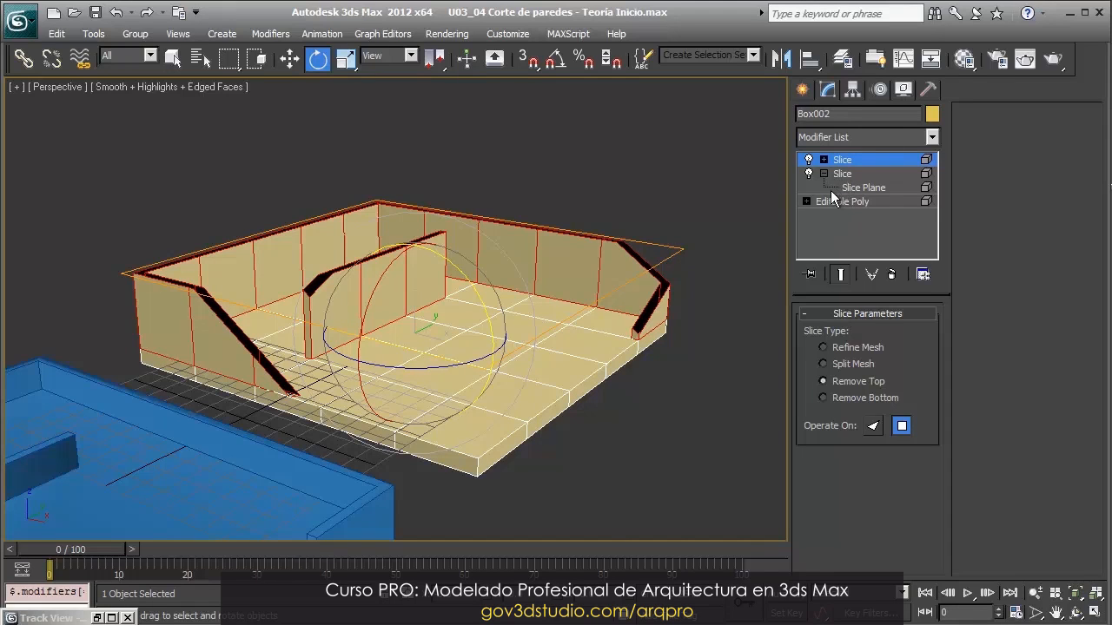
click(823, 160)
click(864, 174)
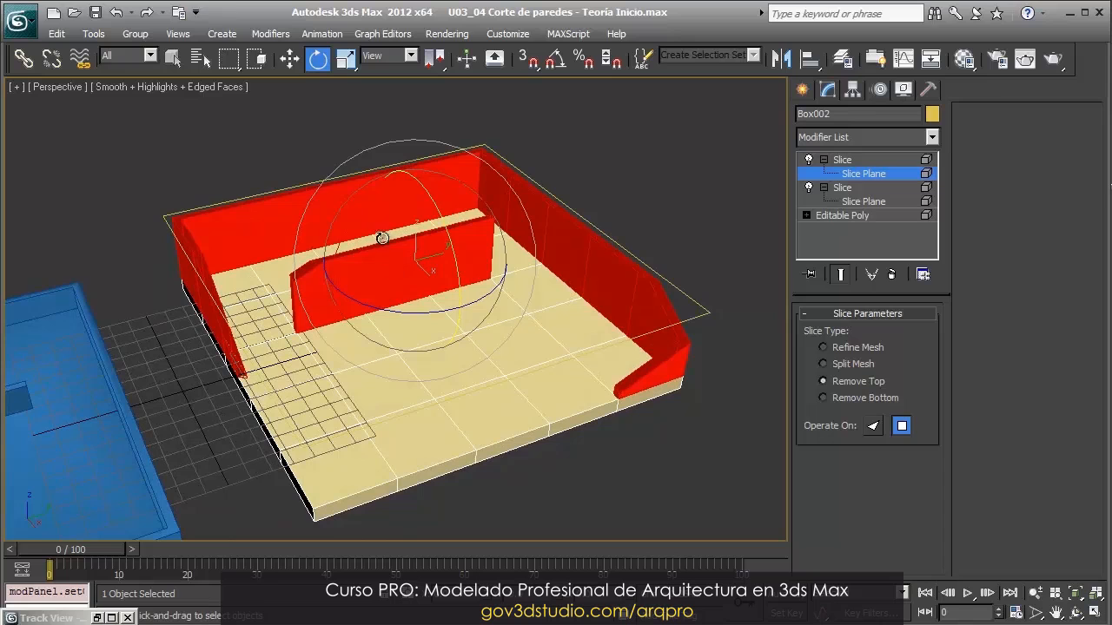
drag(385, 238, 350, 189)
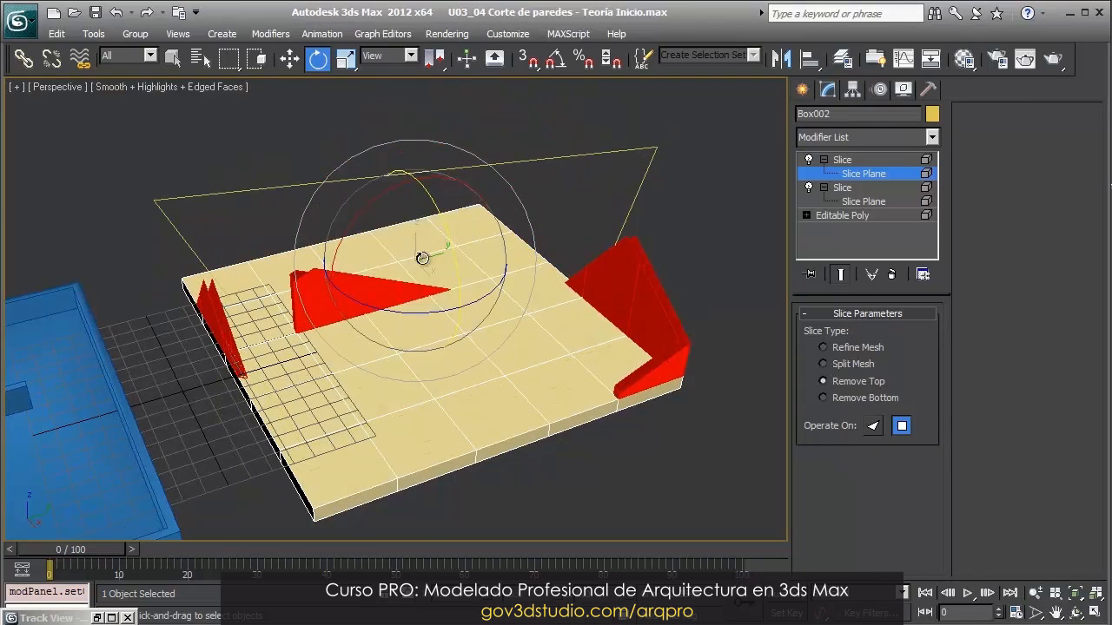
alt+middle_drag(355, 189, 567, 262)
click(864, 175)
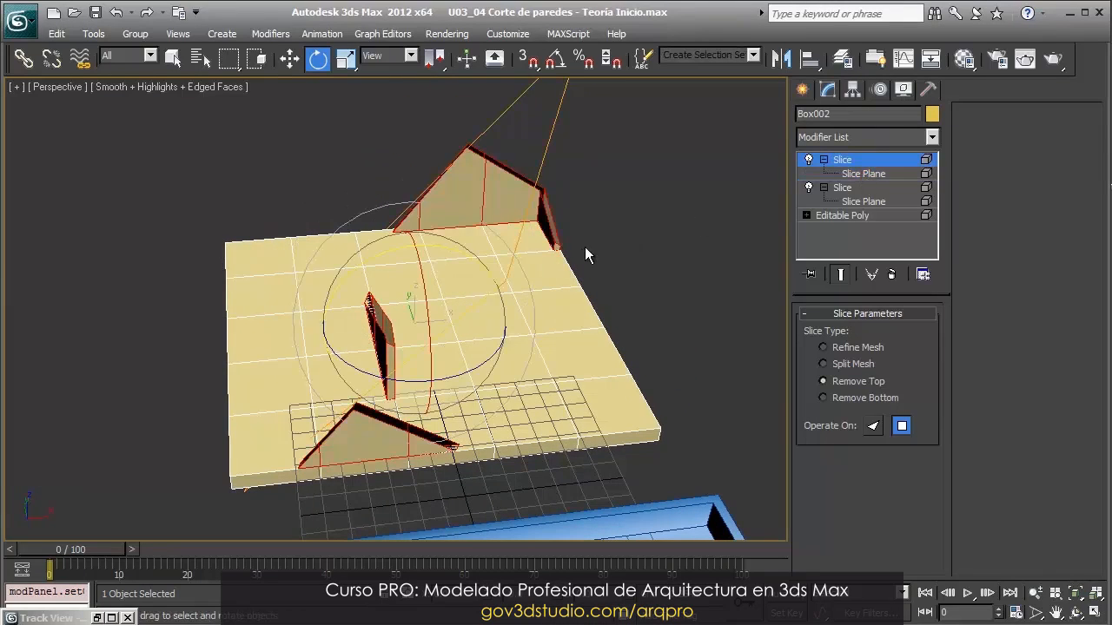
middle_drag(496, 285, 513, 285)
Show the upper Slice's cut alone, followed by the lower one alone, leaving the lower Slice on and the upper one off
key(w)
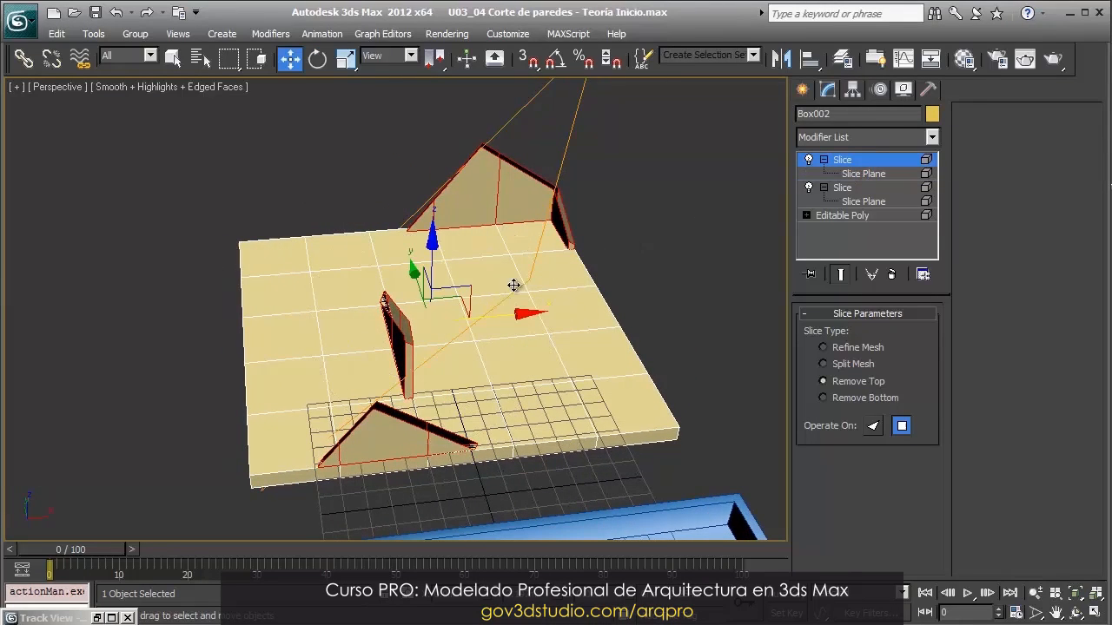
click(808, 188)
alt+middle_drag(688, 224, 496, 224)
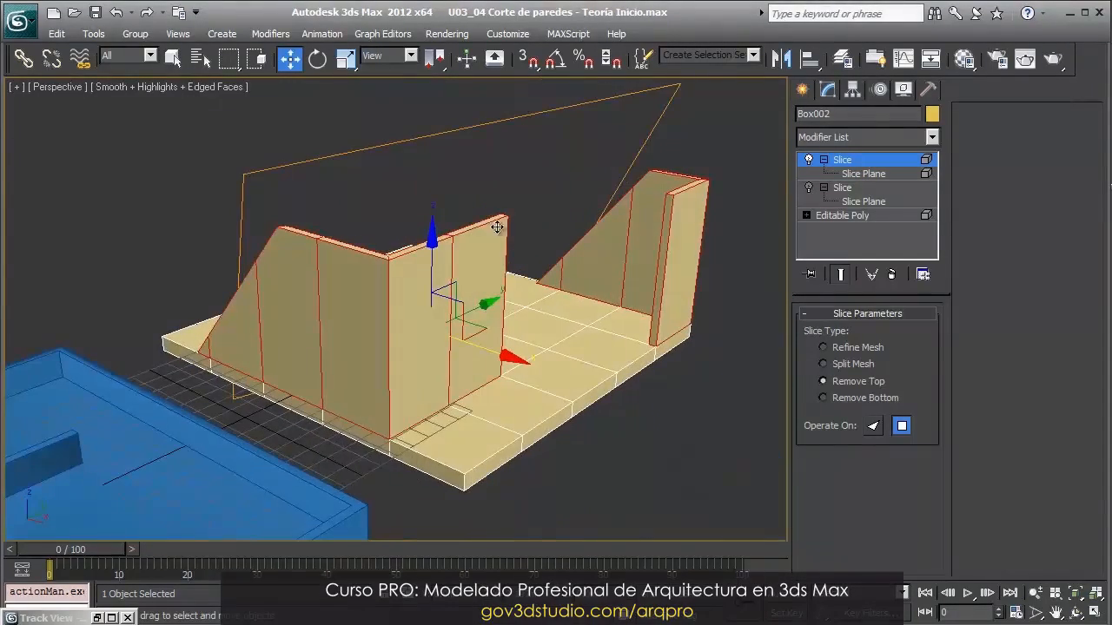
click(810, 187)
click(809, 161)
alt+middle_drag(660, 264, 598, 261)
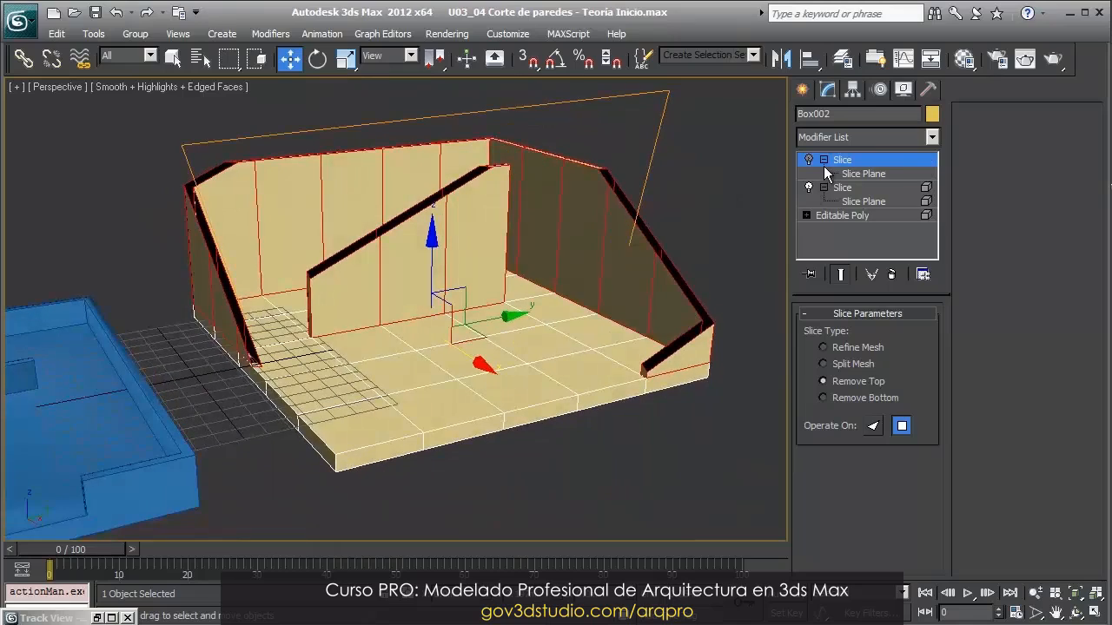
scroll(544, 276, up, 4)
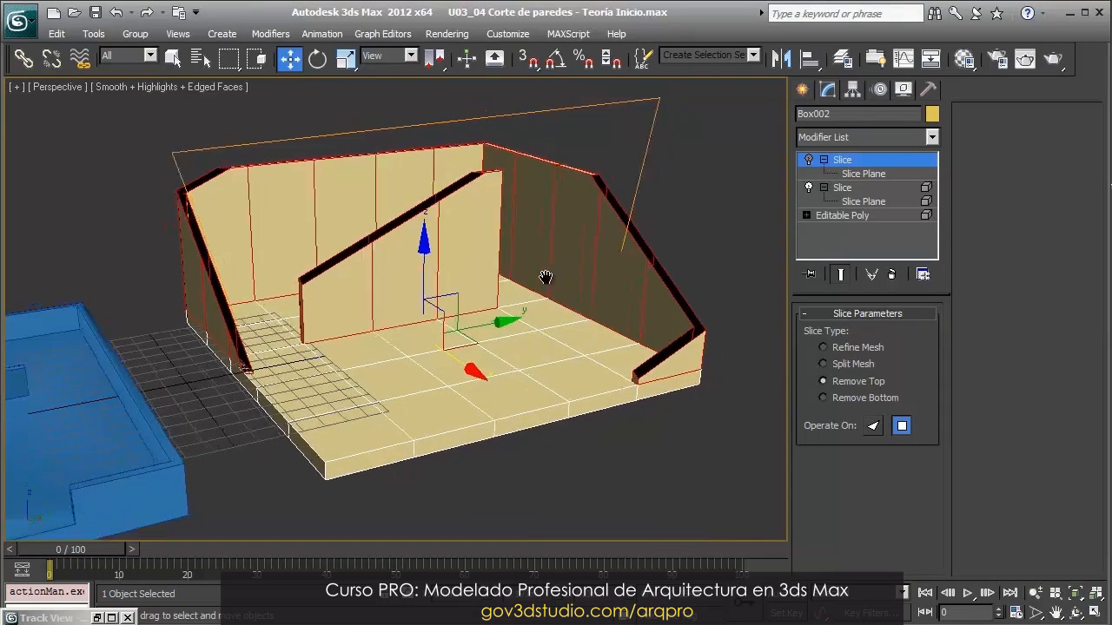
scroll(472, 307, down, 5)
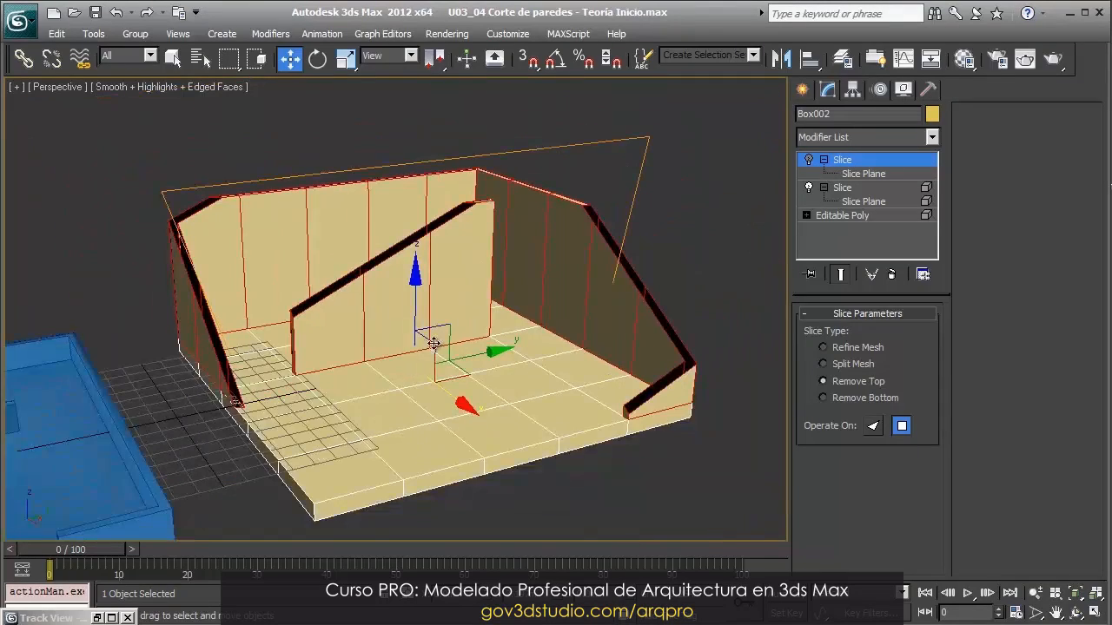
Rename the lower Slice modifier in the yellow house's stack as "corte de cocina"
right_click(843, 160)
click(841, 195)
click(849, 192)
right_click(849, 191)
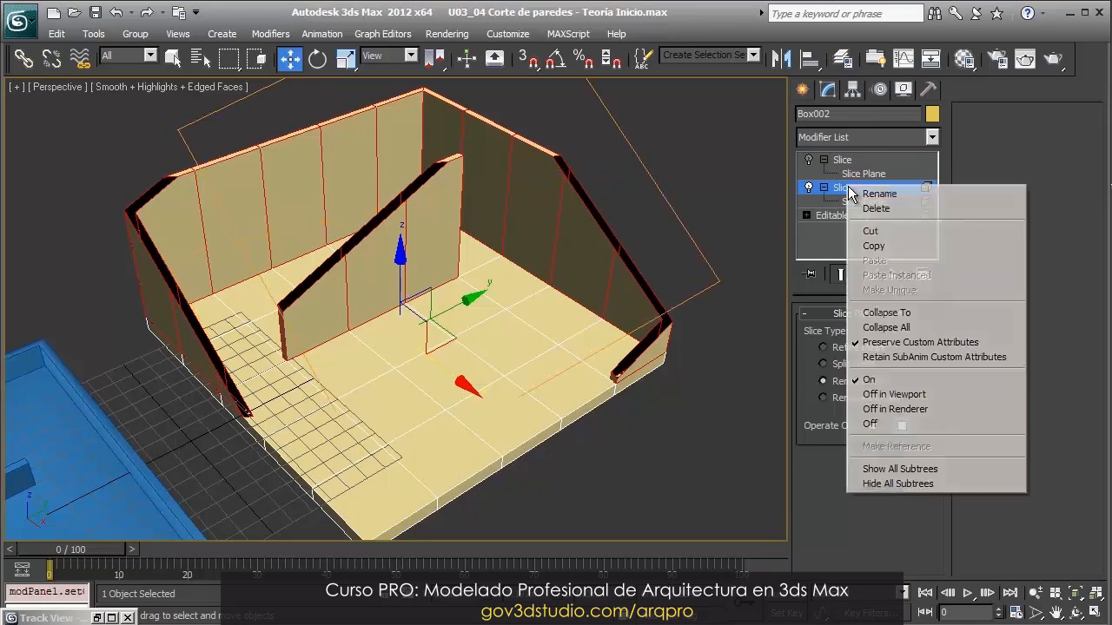
click(951, 193)
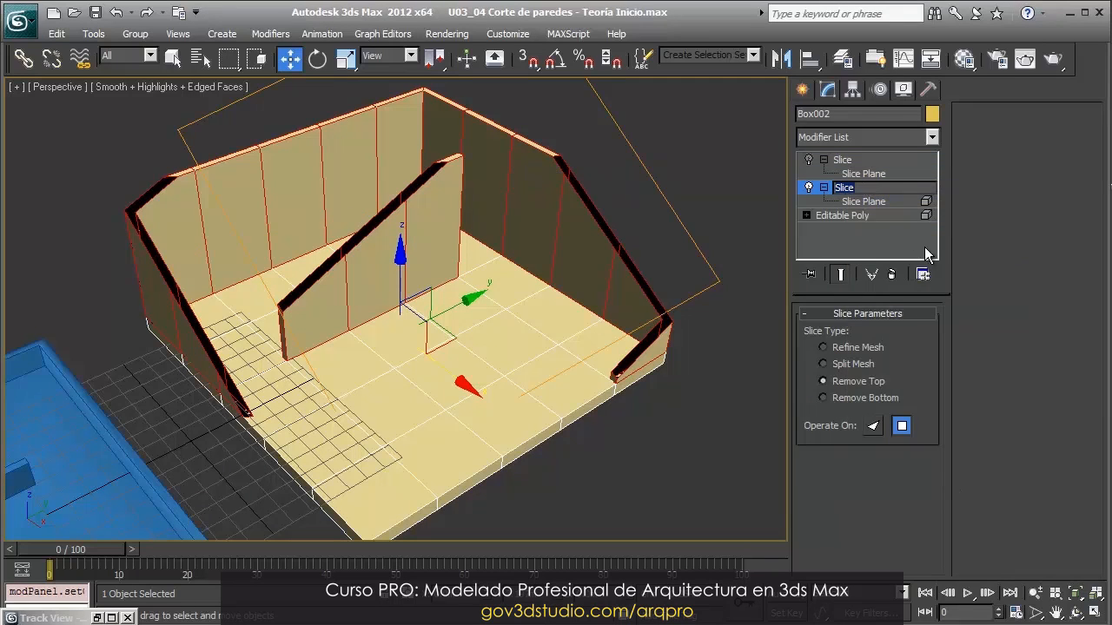
text(corte de cocina)
click(868, 239)
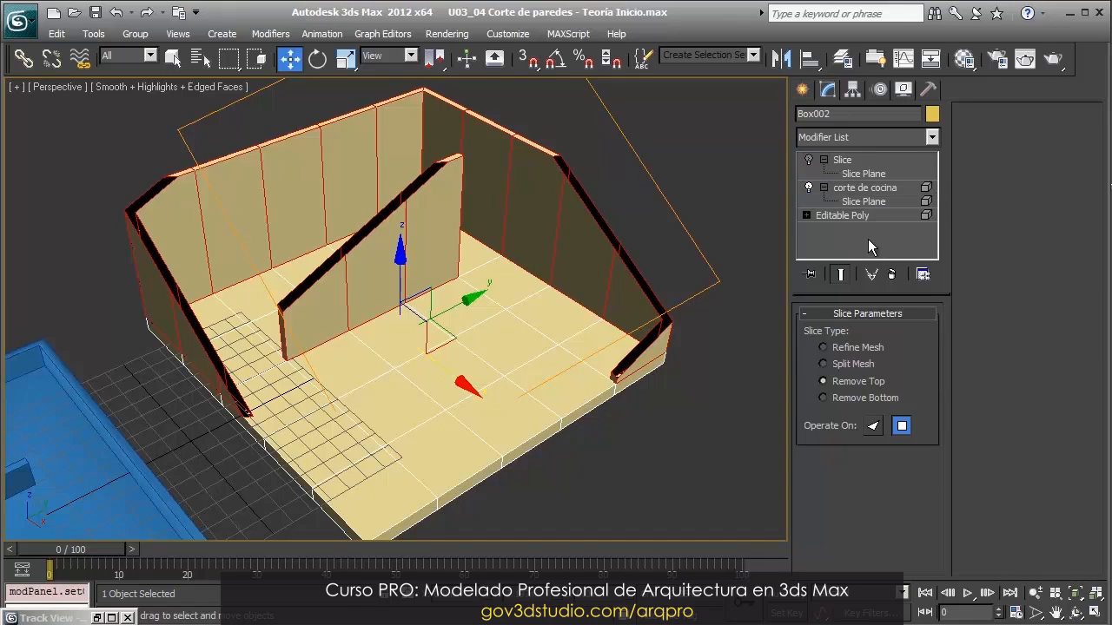
Turn on the upper Slice modifier and turn off "corte de cocina" to view the opposite cut from its open side
click(840, 159)
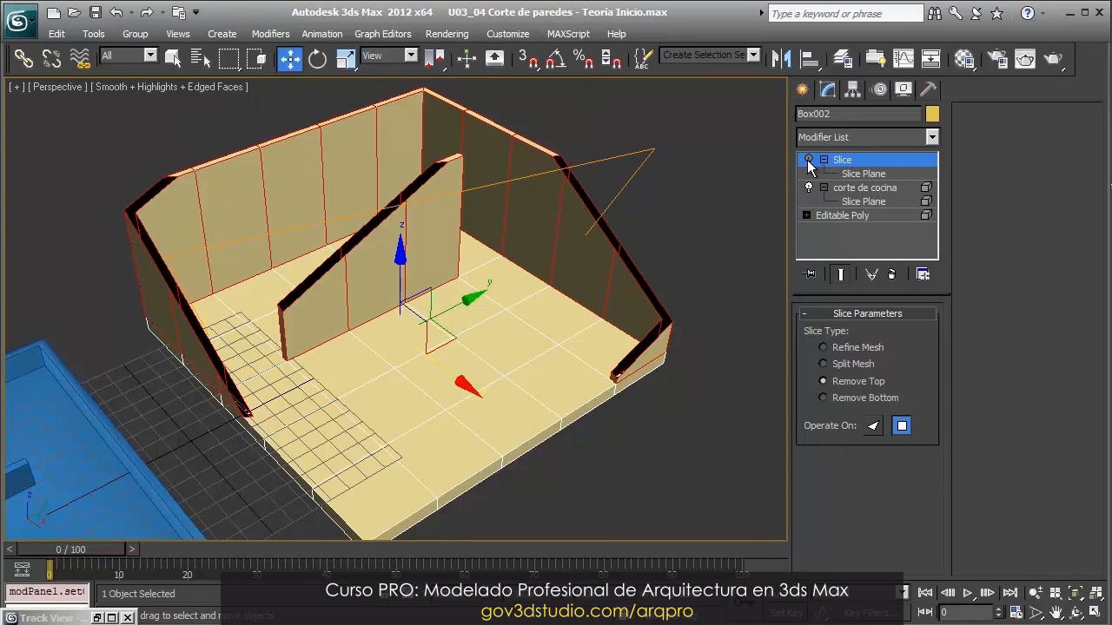
click(807, 161)
click(808, 187)
alt+middle_drag(509, 325, 698, 271)
alt+middle_drag(620, 279, 772, 271)
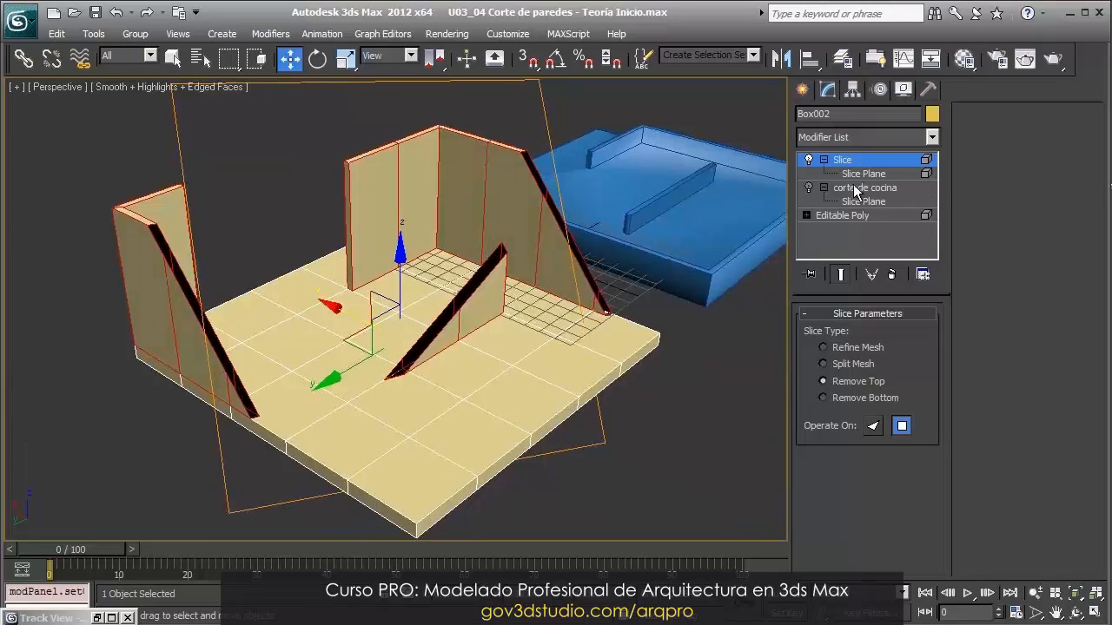
Rename the upper Slice modifier as "corte de sala" and deselect the house
right_click(850, 160)
click(896, 163)
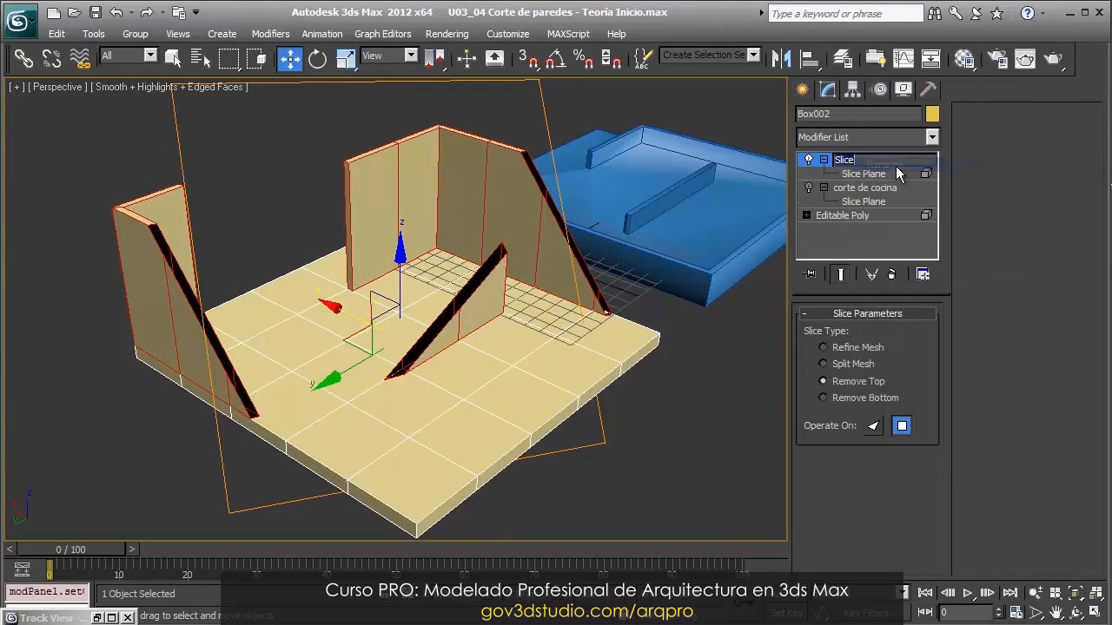
text(corte de sala)
click(744, 344)
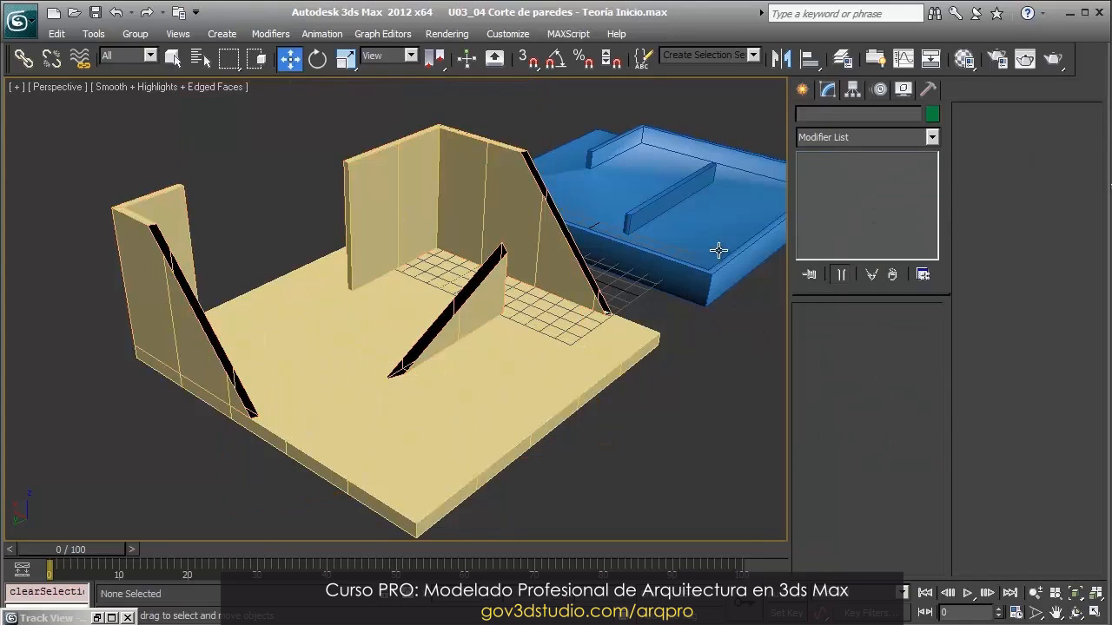
Reselect the yellow house, turn off "corte de sala" and turn on "corte de cocina" to show only the kitchen cut
alt+middle_drag(600, 290, 613, 327)
click(541, 332)
alt+middle_drag(541, 332, 551, 283)
click(809, 160)
click(808, 186)
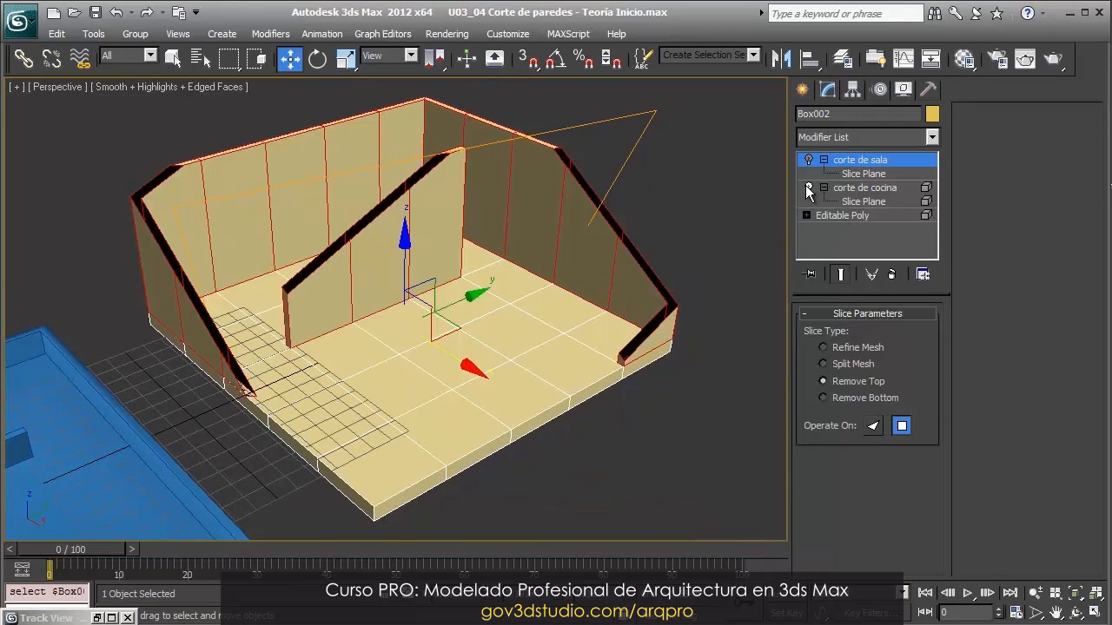
Switch off both cuts to show the full walls, turn "corte de sala" and "corte de cocina" on together, and deselect the house
click(808, 187)
click(809, 159)
click(809, 160)
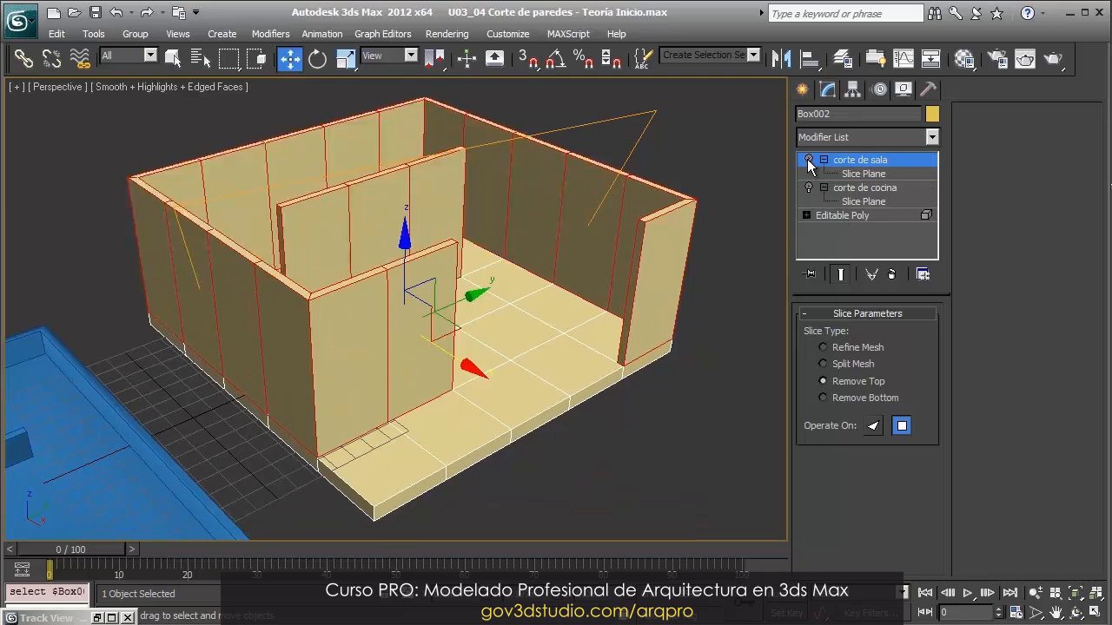
click(809, 160)
click(808, 187)
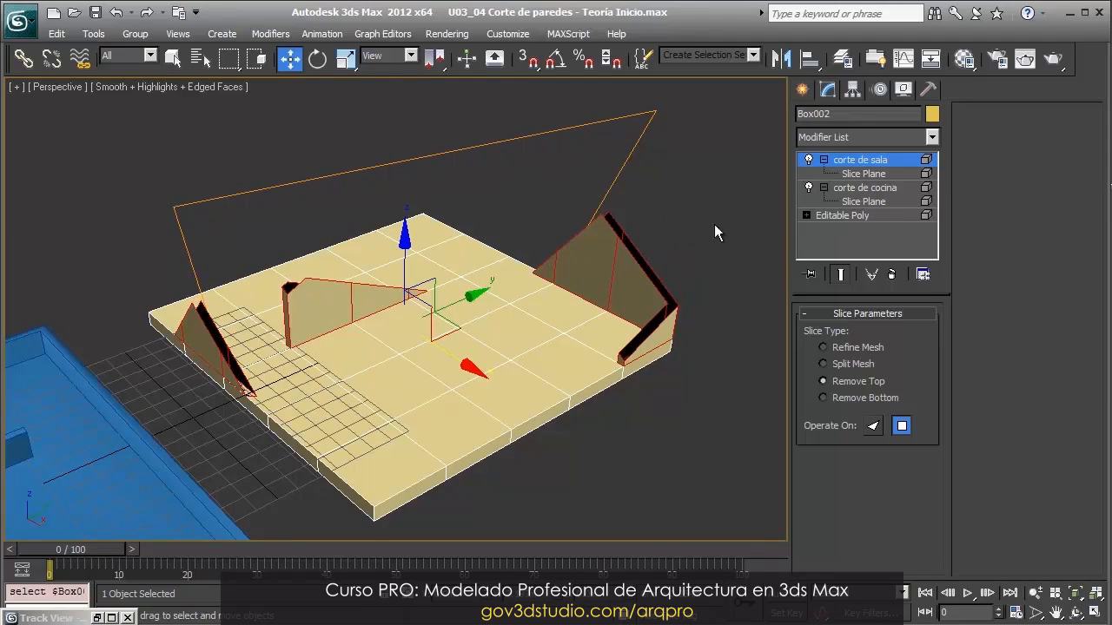
alt+middle_drag(599, 222, 636, 214)
click(646, 228)
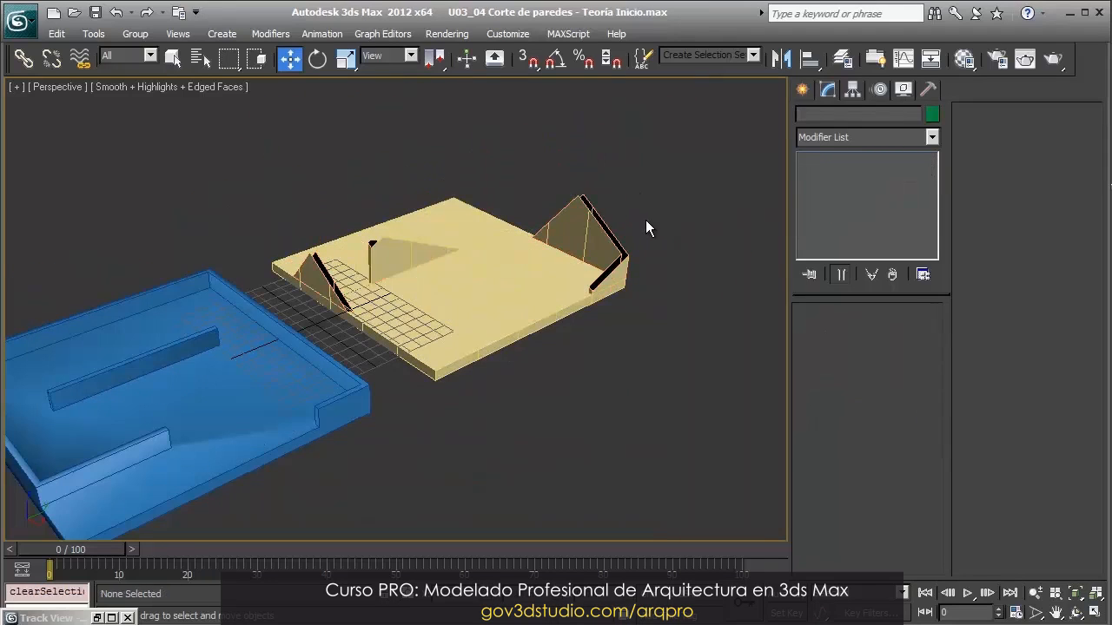